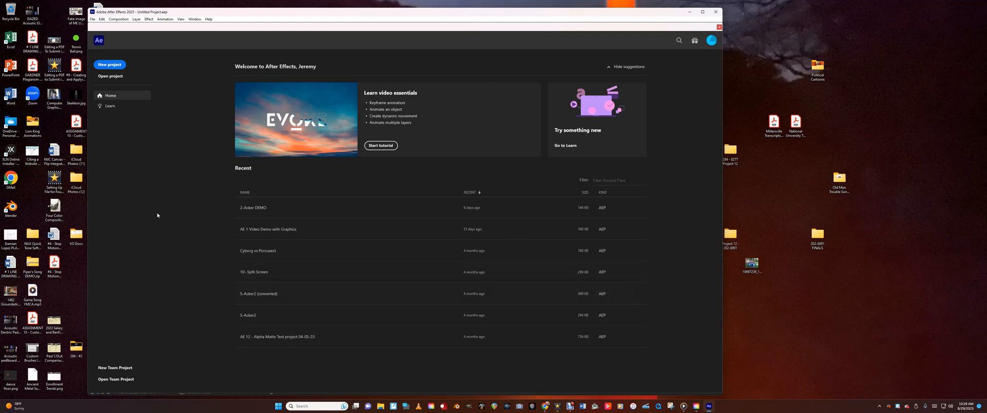
Start a new project and create a 640 x 480 square-pixel composition at 30 frames per second, lasting two seconds
{"action": "left_click", "coordinate": [123, 65]}
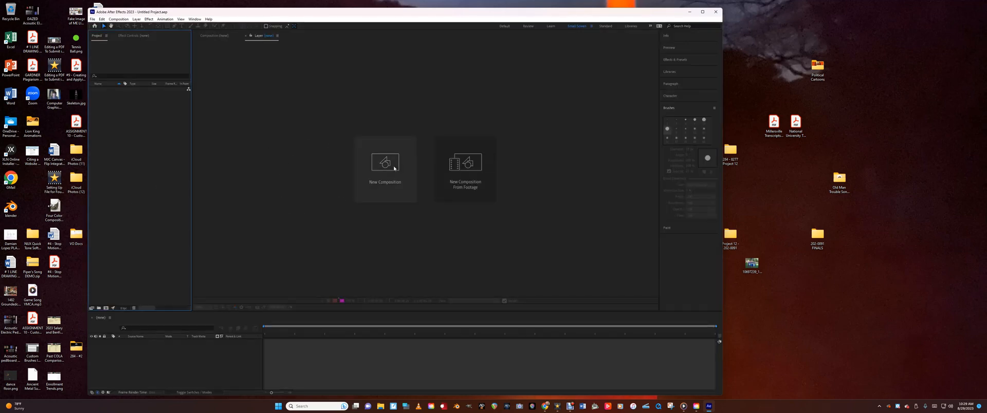
{"action": "left_click", "coordinate": [394, 168]}
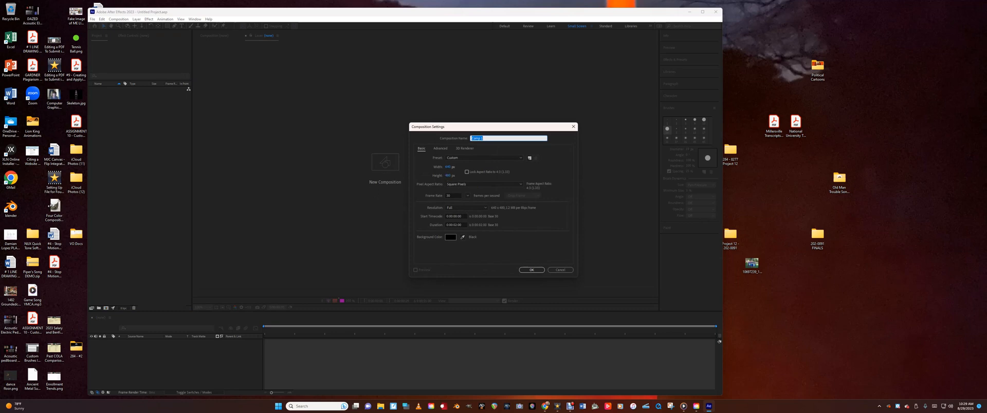
{"action": "key", "text": "Tab"}
{"action": "key", "text": "Tab"}
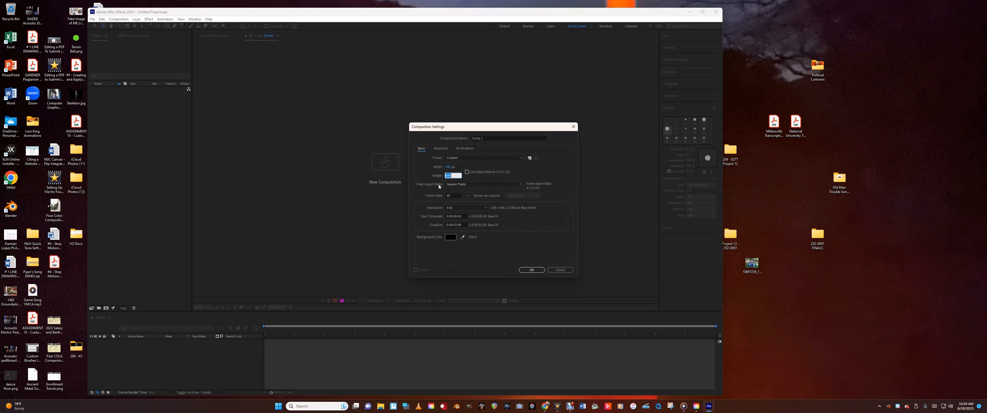
{"action": "key", "text": "Tab"}
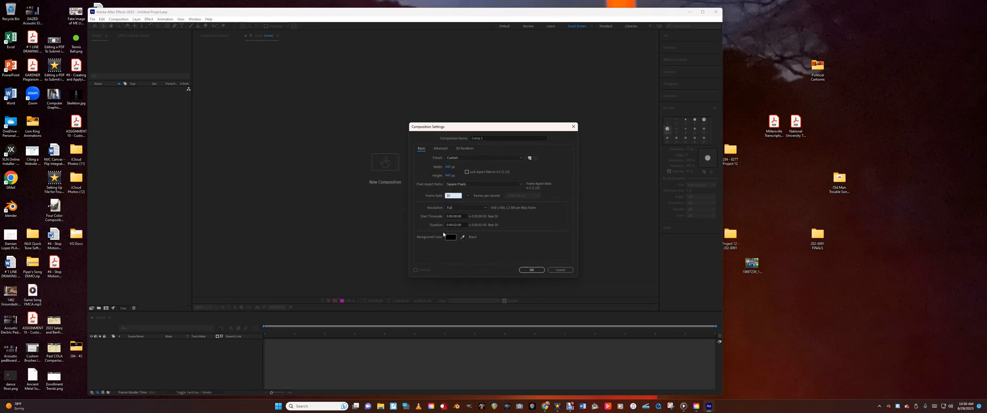
{"action": "key", "text": "Tab"}
{"action": "key", "text": "Tab"}
{"action": "left_click", "coordinate": [534, 270]}
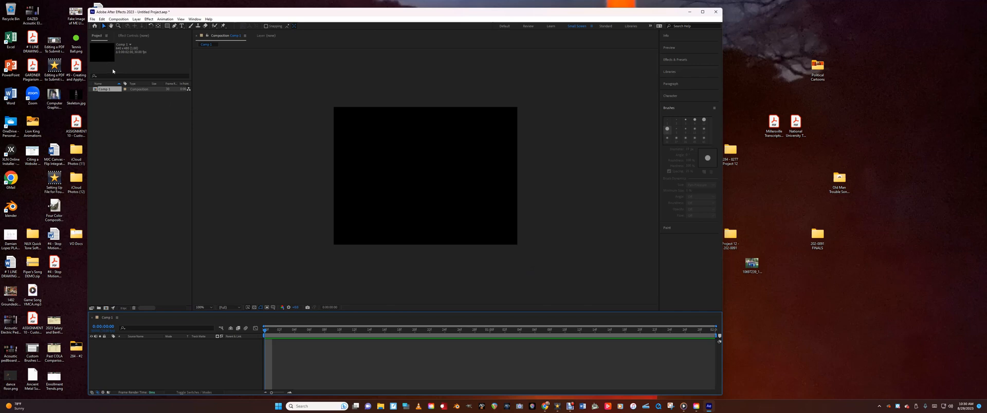
Create a medium blue solid layer named Sky
{"action": "left_click", "coordinate": [137, 20]}
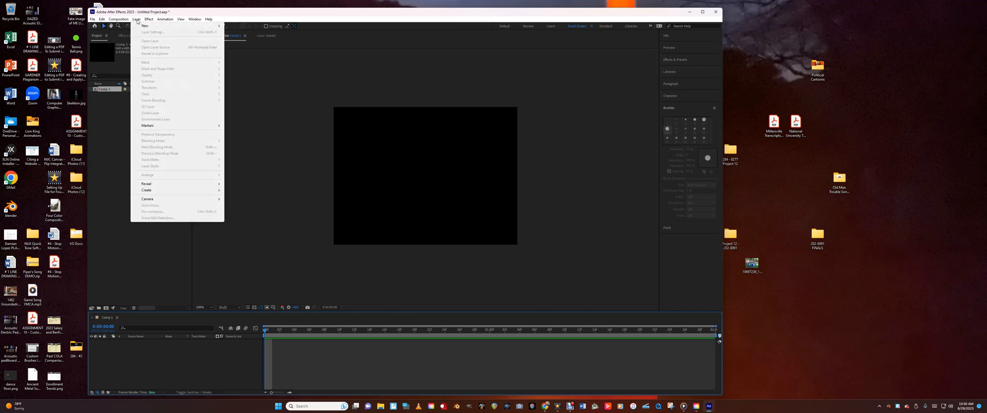
{"action": "mouse_move", "coordinate": [146, 28]}
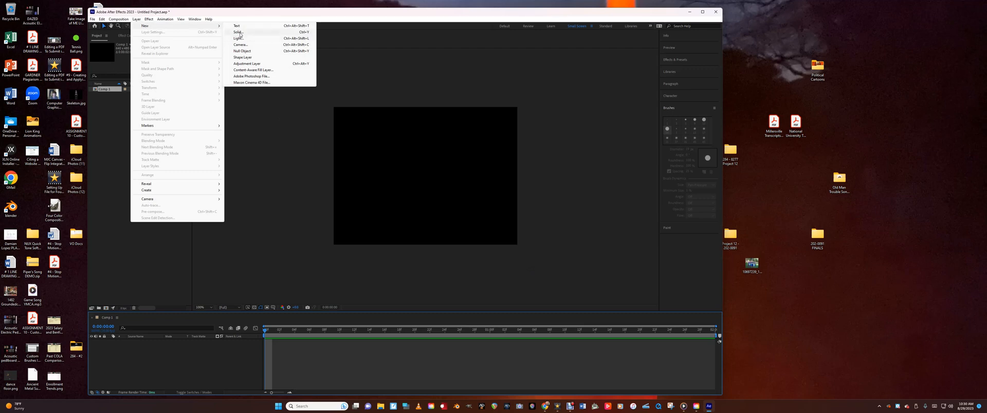
{"action": "left_click", "coordinate": [306, 32]}
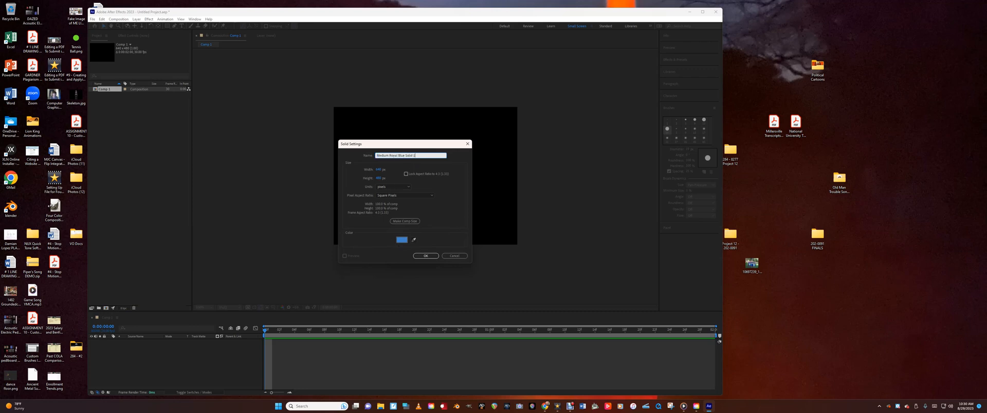
{"action": "type", "text": "Sky"}
{"action": "left_click", "coordinate": [426, 256]}
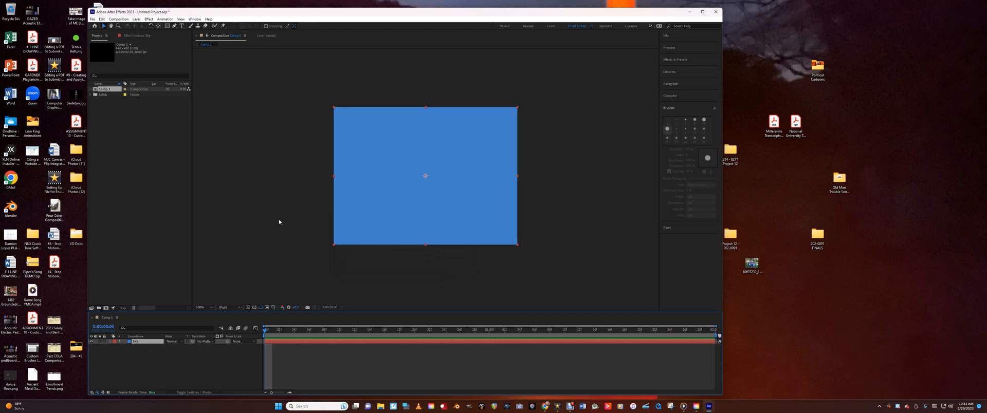
Add a dark grey-blue solid layer named Cloud 1
{"action": "key", "text": "ctrl+shift+y"}
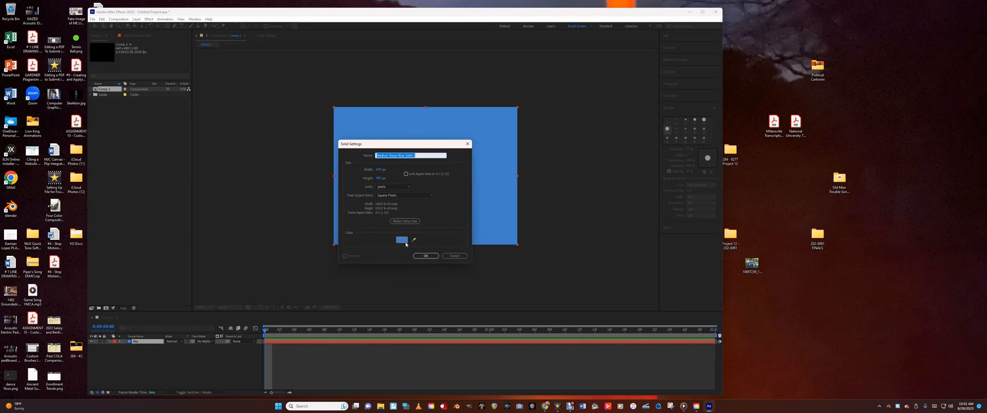
{"action": "left_click", "coordinate": [405, 242]}
{"action": "left_click", "coordinate": [290, 213]}
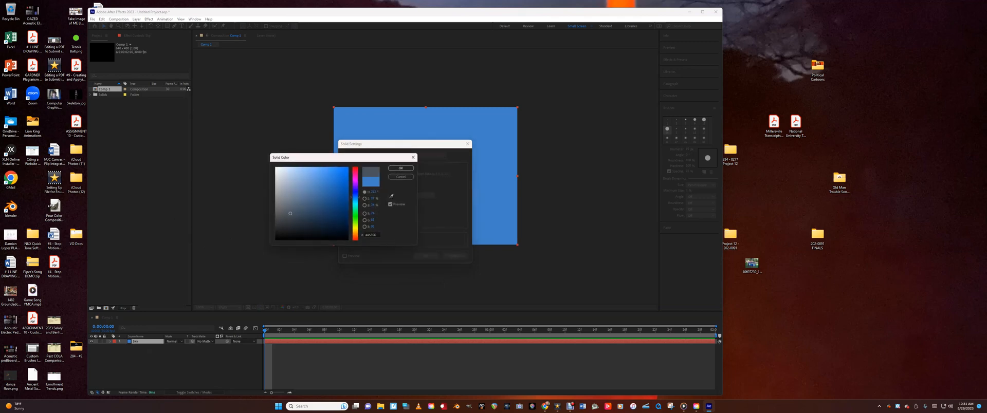
{"action": "left_click", "coordinate": [285, 205]}
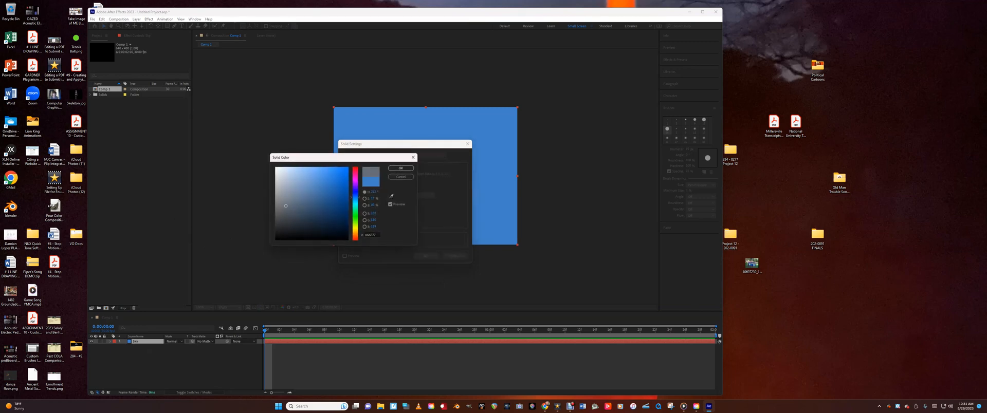
{"action": "left_click", "coordinate": [401, 168]}
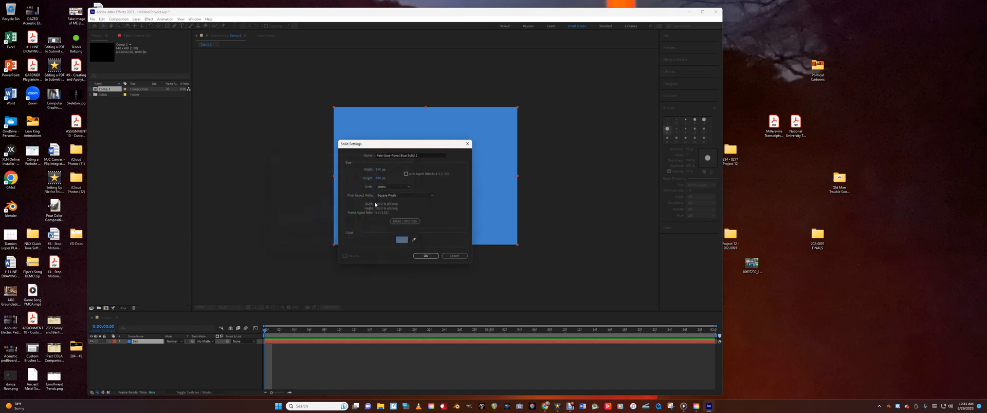
{"action": "left_click_drag", "start_coordinate": [419, 156], "coordinate": [377, 156]}
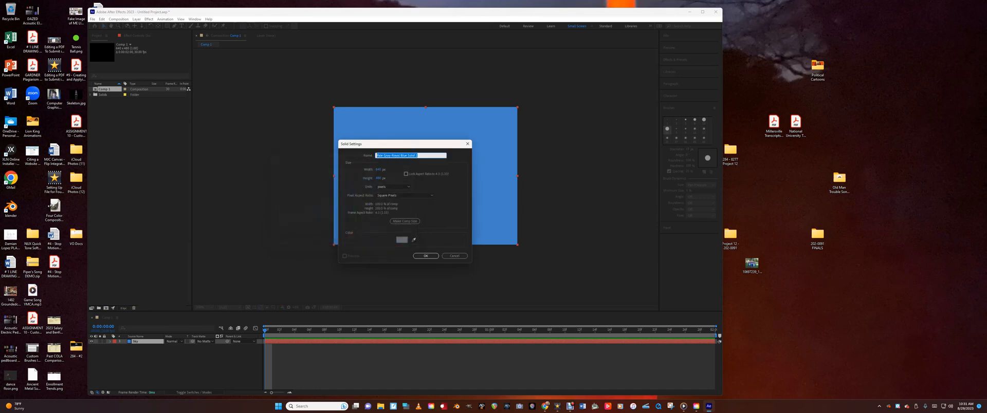
{"action": "type", "text": "Cloud"}
{"action": "left_click", "coordinate": [429, 255]}
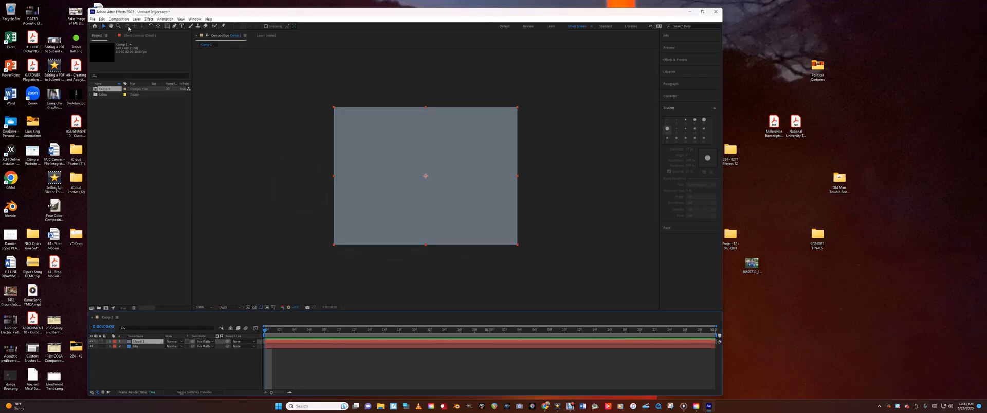
Add a light grey-blue solid layer named Cloud 2
{"action": "key", "text": "ctrl+y"}
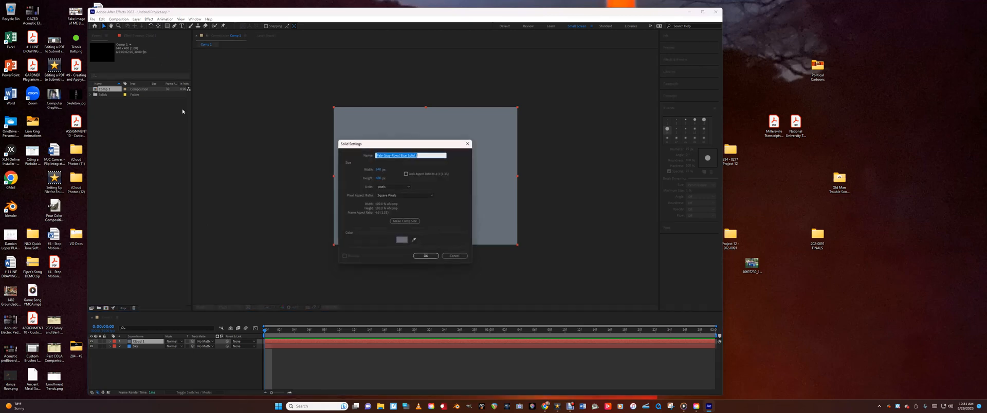
{"action": "left_click", "coordinate": [402, 239]}
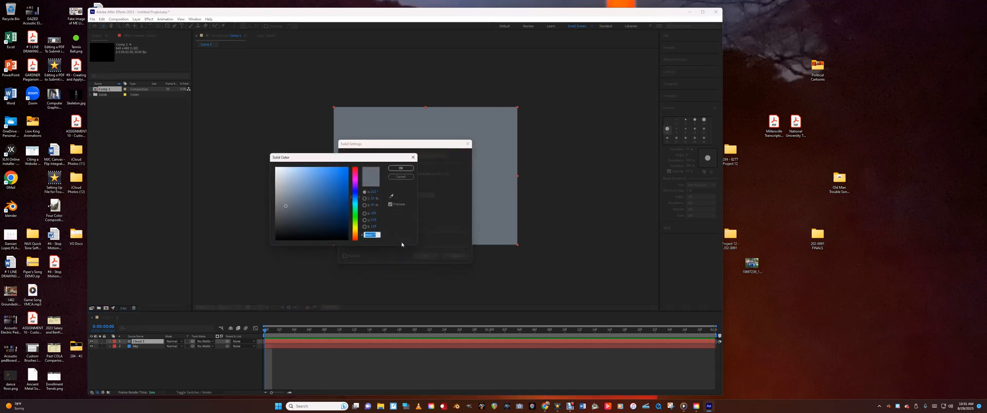
{"action": "left_click", "coordinate": [288, 187]}
{"action": "left_click", "coordinate": [401, 169]}
{"action": "left_click_drag", "start_coordinate": [414, 156], "coordinate": [338, 161]}
{"action": "type", "text": "Cloud 2"}
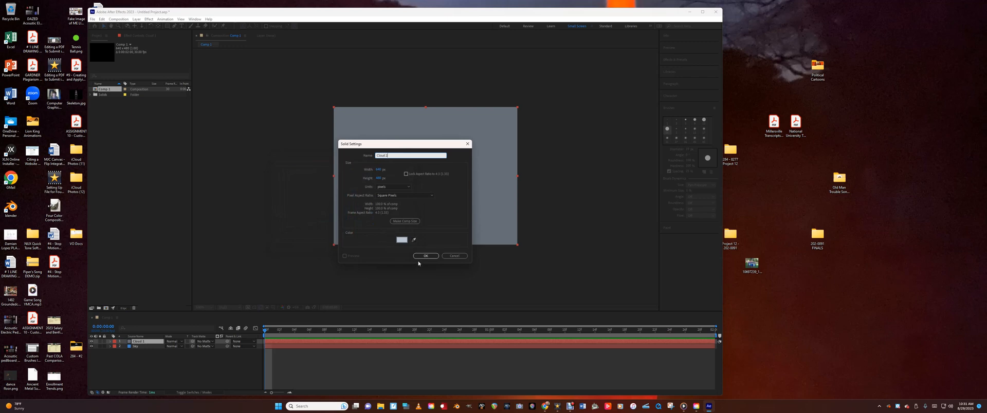
{"action": "left_click", "coordinate": [421, 256]}
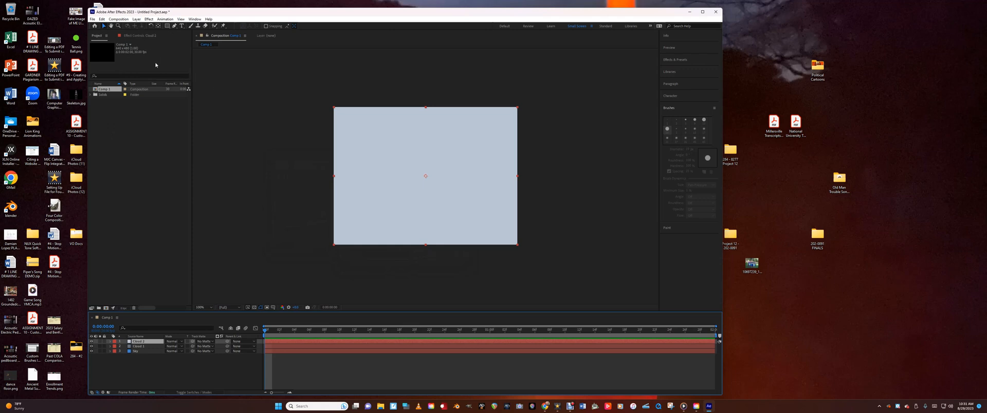
Add a pale yellow solid layer named Lightning 1
{"action": "key", "text": "ctrl+y"}
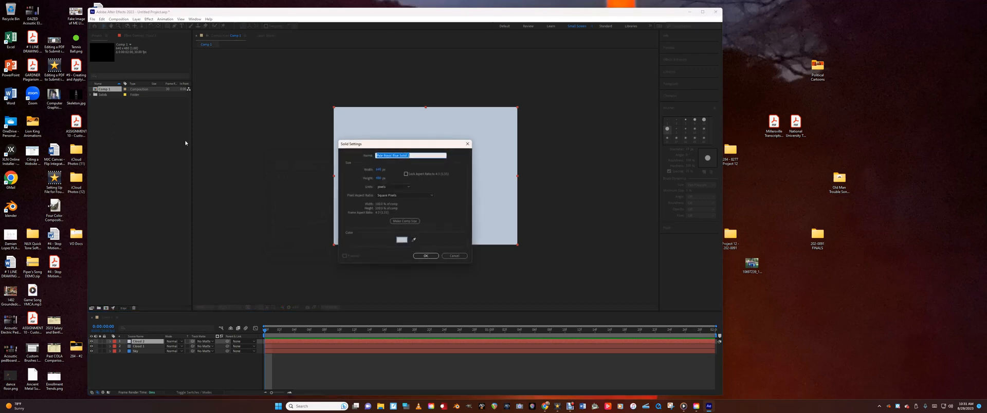
{"action": "left_click", "coordinate": [402, 240]}
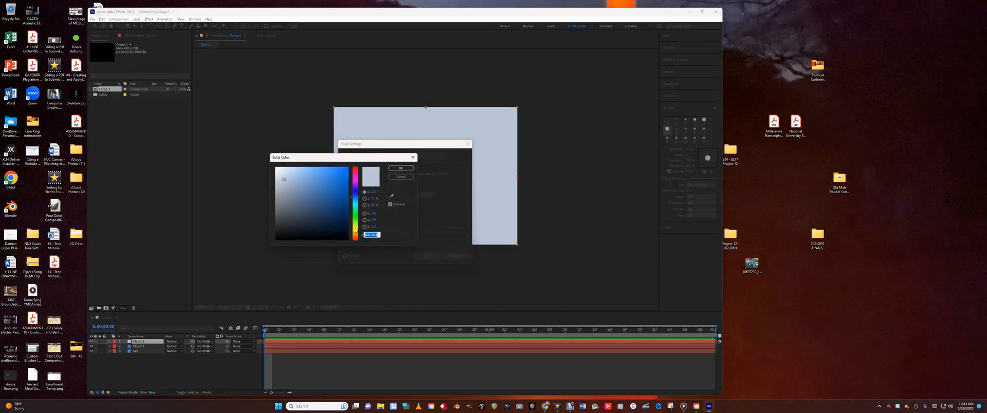
{"action": "left_click", "coordinate": [355, 230]}
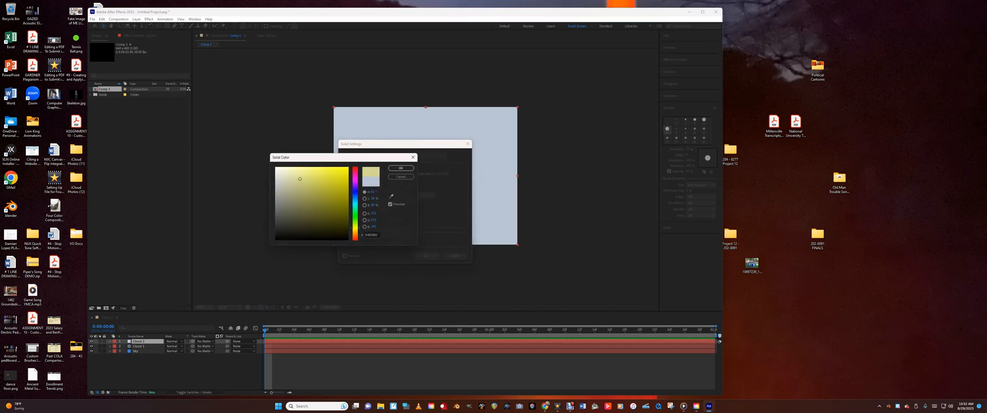
{"action": "left_click_drag", "start_coordinate": [300, 179], "coordinate": [288, 172]}
{"action": "left_click", "coordinate": [402, 168]}
{"action": "left_click", "coordinate": [404, 155]}
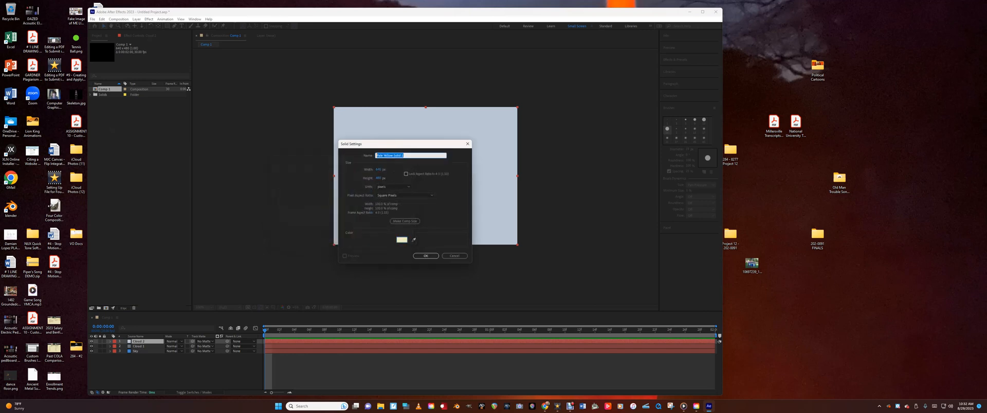
{"action": "type", "text": "Lightning"}
{"action": "left_click", "coordinate": [431, 257]}
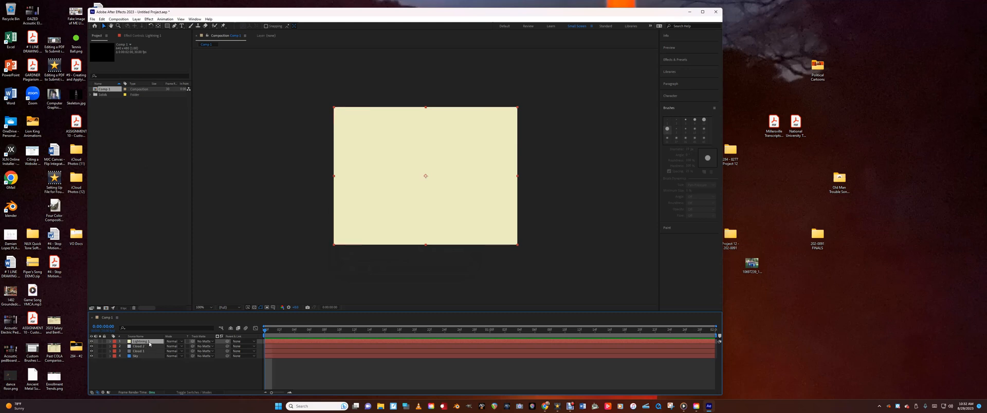
Duplicate the Lightning 1 layer and rename the lower of the two copies Lightning 2
{"action": "key", "text": "ctrl+d"}
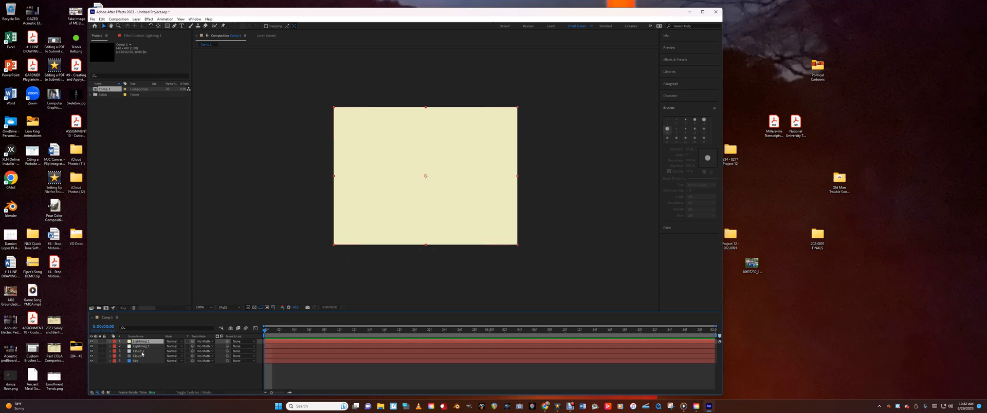
{"action": "left_click", "coordinate": [145, 347]}
{"action": "left_click", "coordinate": [151, 342]}
{"action": "left_click", "coordinate": [151, 347]}
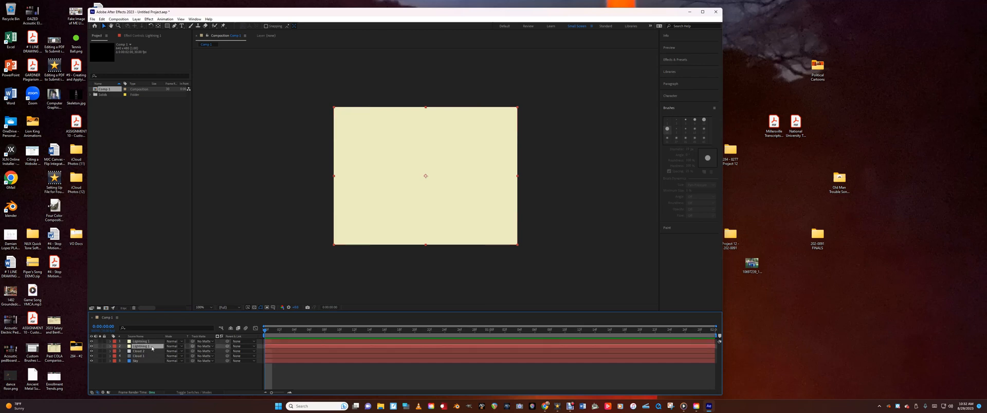
{"action": "left_click", "coordinate": [153, 342]}
{"action": "left_click", "coordinate": [154, 347]}
{"action": "right_click", "coordinate": [147, 349]}
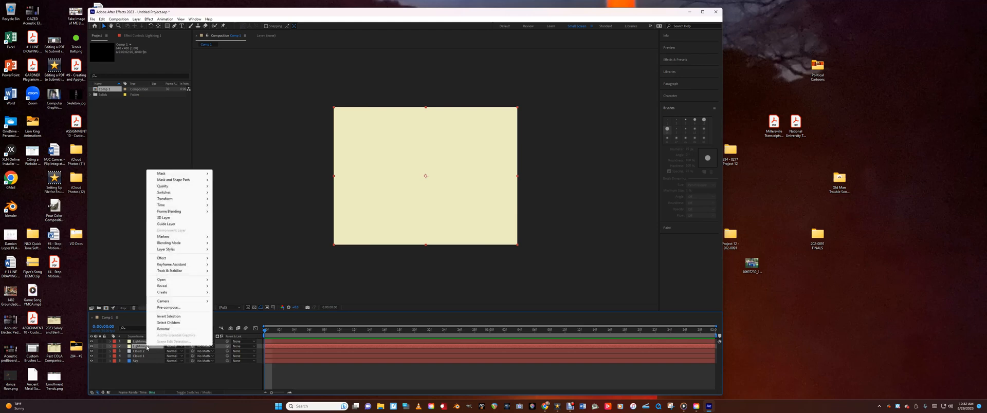
{"action": "left_click", "coordinate": [162, 330]}
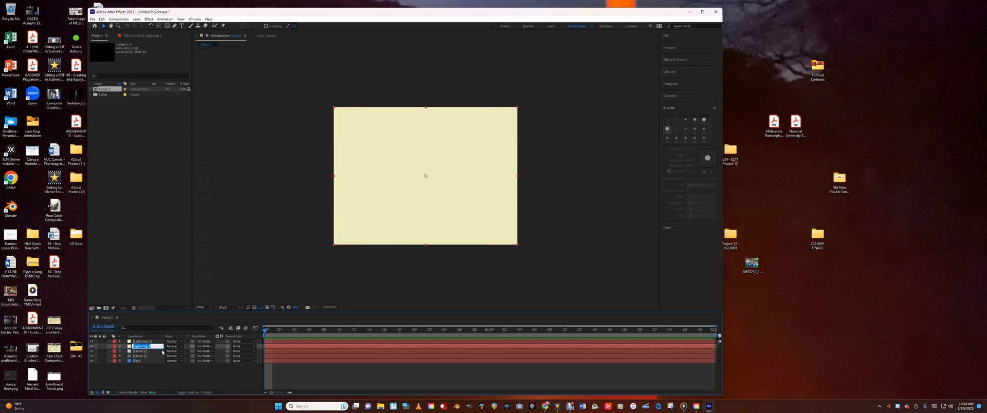
{"action": "left_click", "coordinate": [152, 347]}
{"action": "left_click", "coordinate": [154, 374]}
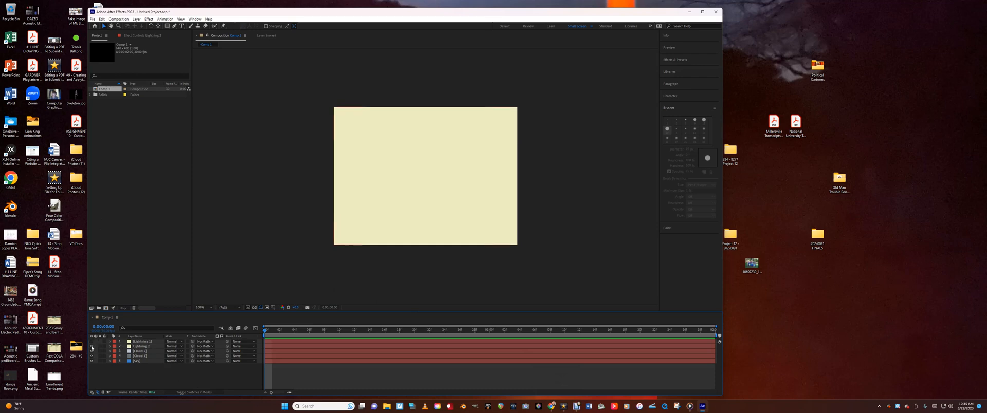
Hide both Lightning layers and both Cloud layers, leaving the Sky layer selected
{"action": "left_click", "coordinate": [92, 342]}
{"action": "left_click", "coordinate": [92, 347]}
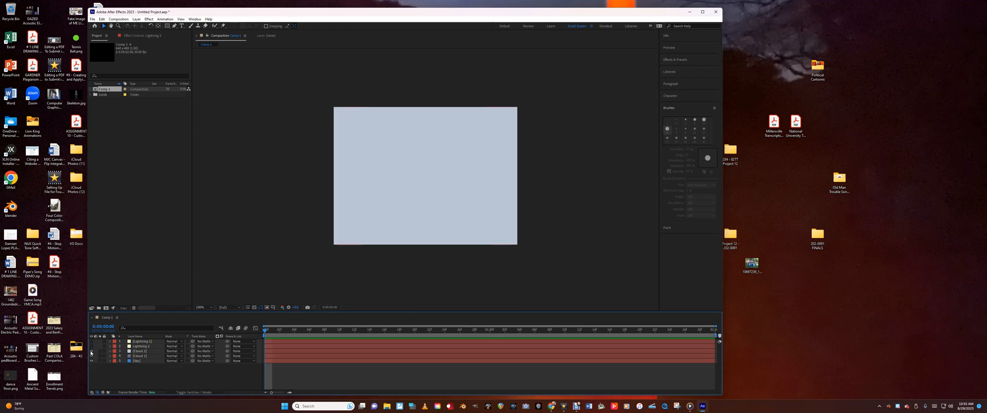
{"action": "left_click", "coordinate": [92, 351]}
{"action": "left_click", "coordinate": [92, 356]}
{"action": "left_click", "coordinate": [135, 362]}
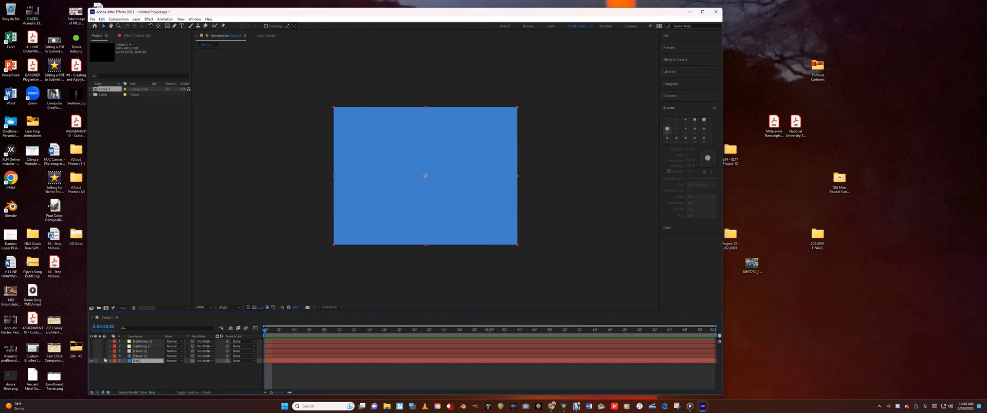
Make the Cloud 1 layer visible and open it for editing in its own Layer view
{"action": "left_click", "coordinate": [92, 356]}
{"action": "left_click", "coordinate": [137, 356]}
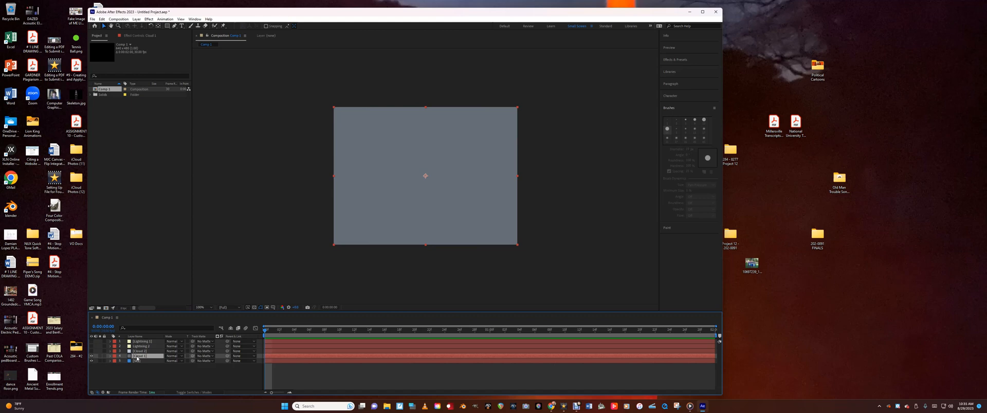
{"action": "double_click", "coordinate": [138, 356]}
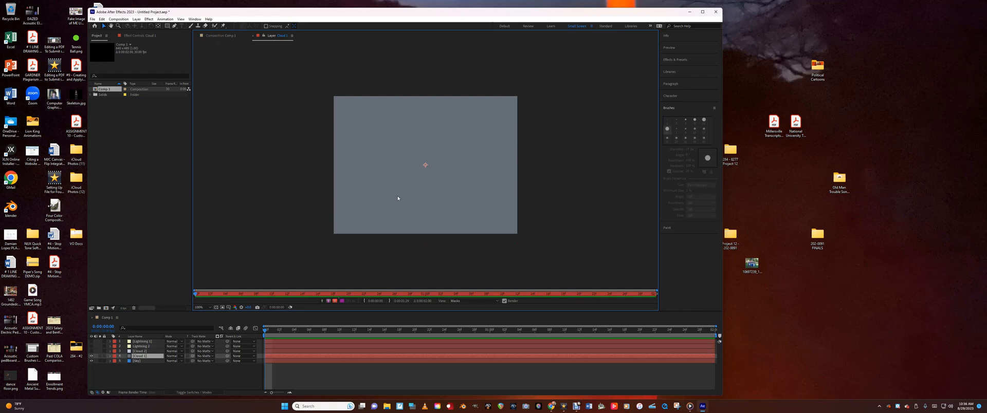
Draw a closed, bumpy cloud-shaped mask across the upper and middle part of the Cloud 1 layer with the Pen tool
{"action": "left_click", "coordinate": [174, 26]}
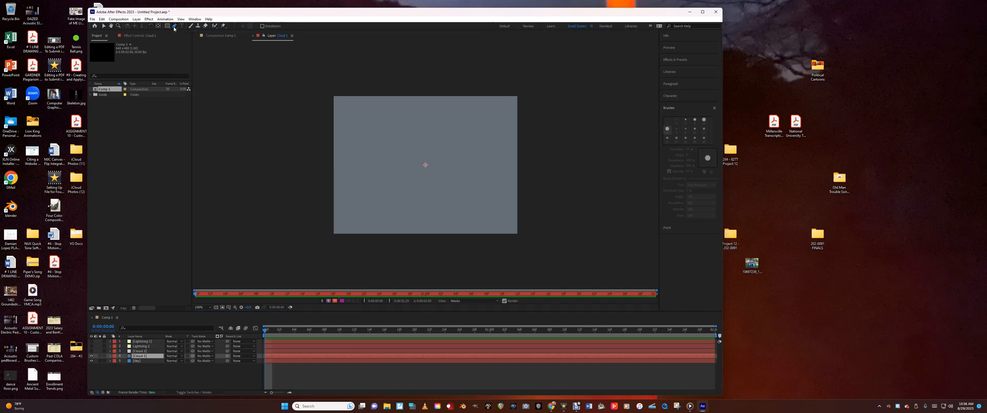
{"action": "left_click", "coordinate": [466, 190]}
{"action": "left_click", "coordinate": [490, 178]}
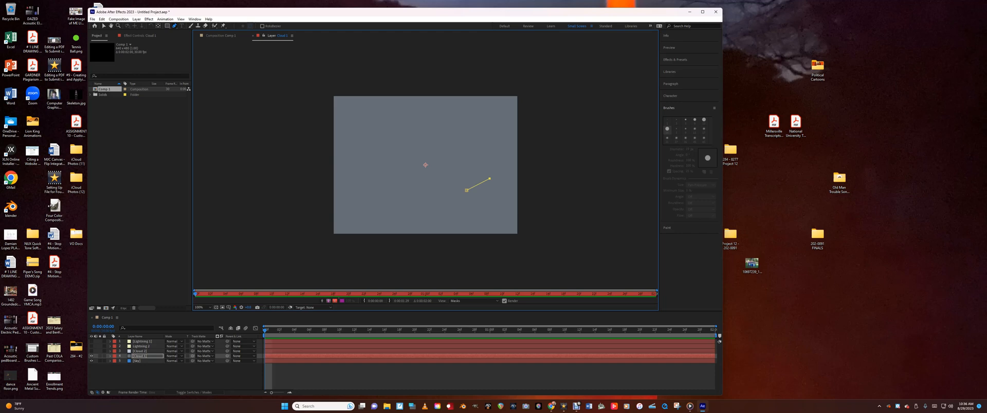
{"action": "left_click", "coordinate": [508, 156]}
{"action": "left_click", "coordinate": [506, 138]}
{"action": "left_click", "coordinate": [493, 124]}
{"action": "left_click", "coordinate": [479, 120]}
{"action": "left_click", "coordinate": [466, 124]}
{"action": "left_click", "coordinate": [448, 121]}
{"action": "left_click", "coordinate": [435, 115]}
{"action": "left_click", "coordinate": [421, 118]}
{"action": "left_click", "coordinate": [382, 121]}
{"action": "left_click", "coordinate": [368, 117]}
{"action": "left_click", "coordinate": [351, 117]}
{"action": "left_click_drag", "start_coordinate": [351, 116], "coordinate": [354, 111]}
{"action": "left_click", "coordinate": [340, 122]}
{"action": "left_click", "coordinate": [338, 147]}
{"action": "left_click", "coordinate": [342, 160]}
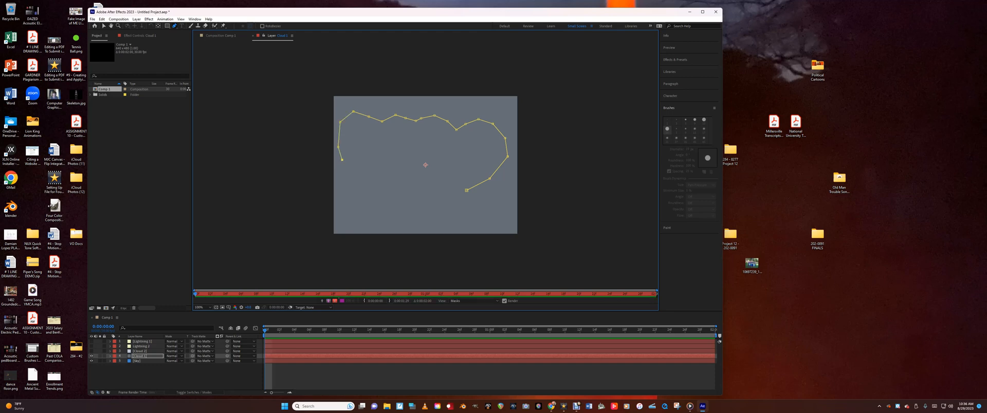
{"action": "left_click", "coordinate": [347, 174]}
{"action": "left_click", "coordinate": [364, 187]}
{"action": "left_click", "coordinate": [379, 196]}
{"action": "left_click", "coordinate": [409, 189]}
{"action": "left_click", "coordinate": [446, 184]}
{"action": "left_click", "coordinate": [466, 191]}
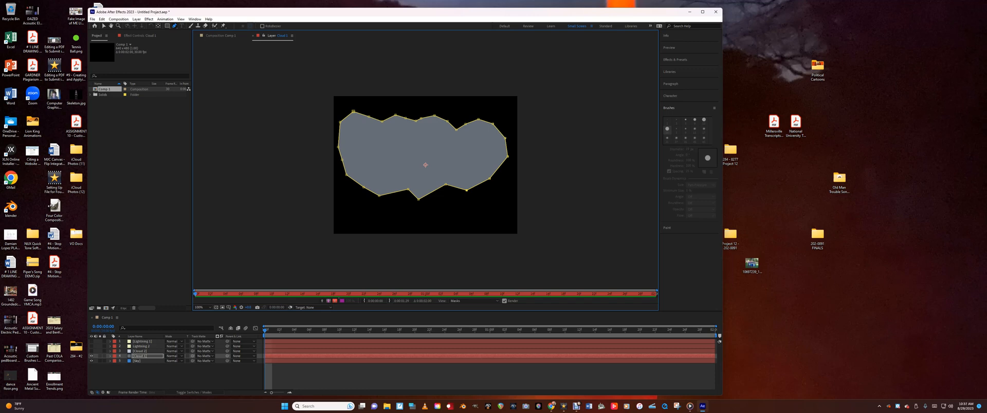
{"action": "left_click", "coordinate": [104, 26]}
{"action": "left_click", "coordinate": [304, 134]}
{"action": "left_click", "coordinate": [102, 19]}
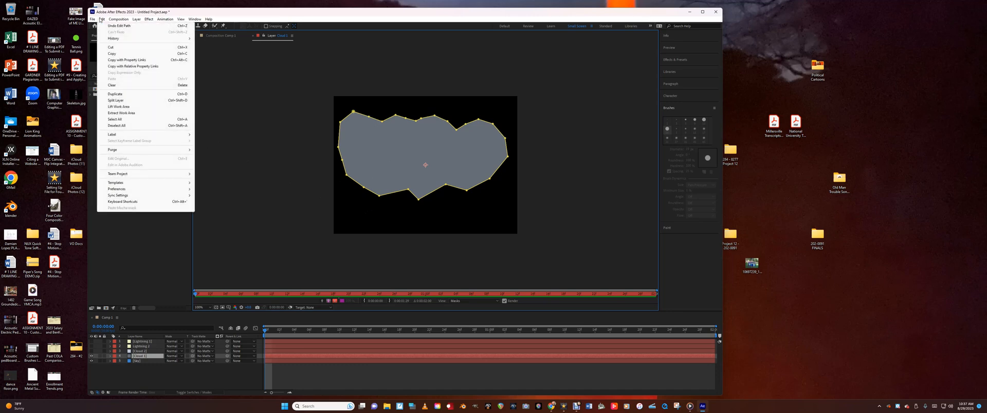
{"action": "left_click", "coordinate": [100, 20]}
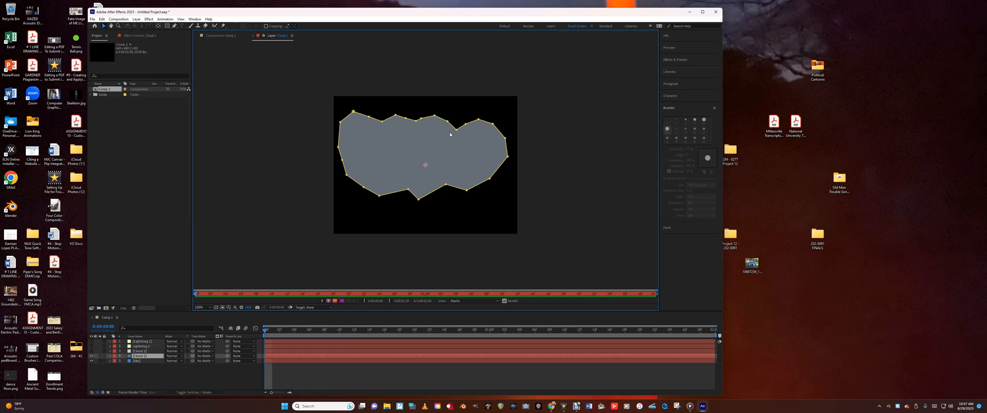
{"action": "right_click", "coordinate": [376, 135]}
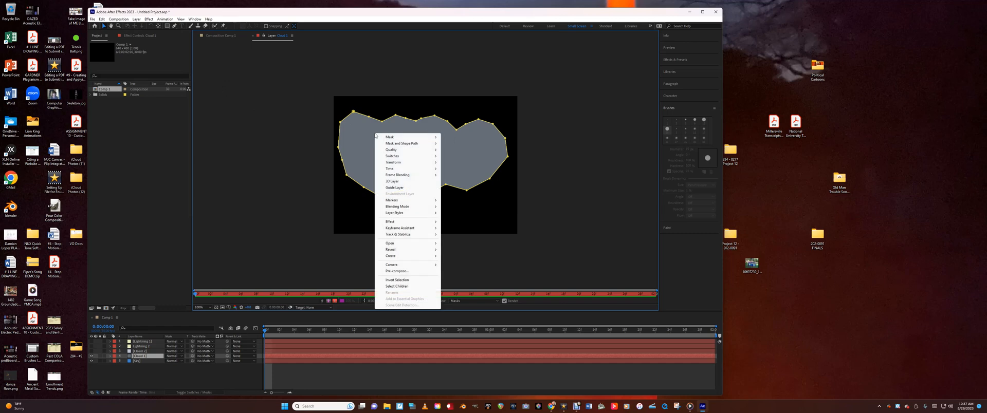
{"action": "left_click", "coordinate": [174, 35]}
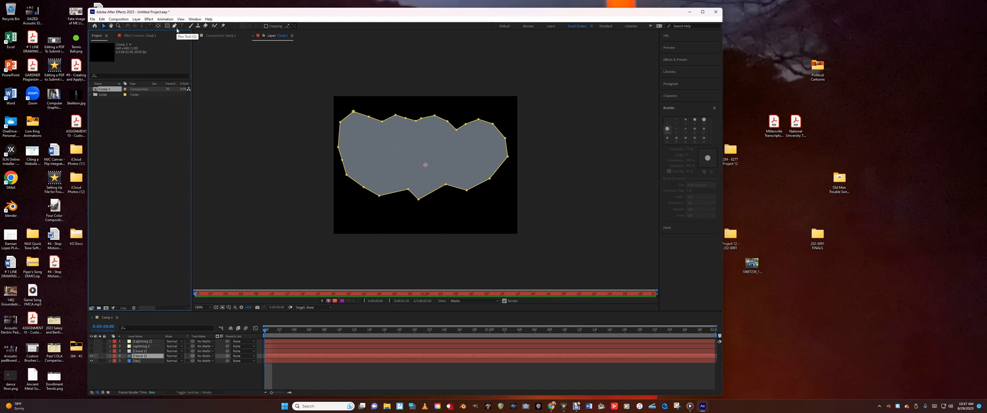
Smooth the corner points around the cloud mask into curves with the Convert Vertex tool
{"action": "left_click", "coordinate": [176, 27]}
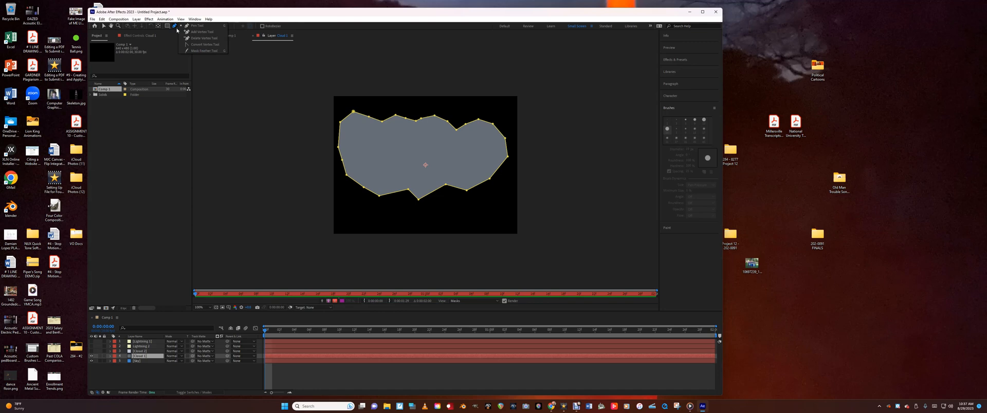
{"action": "left_click", "coordinate": [201, 45]}
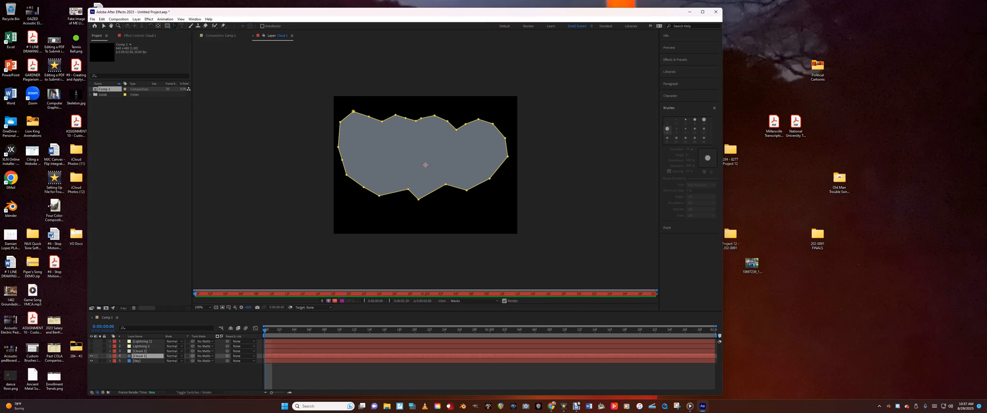
{"action": "left_click", "coordinate": [396, 115]}
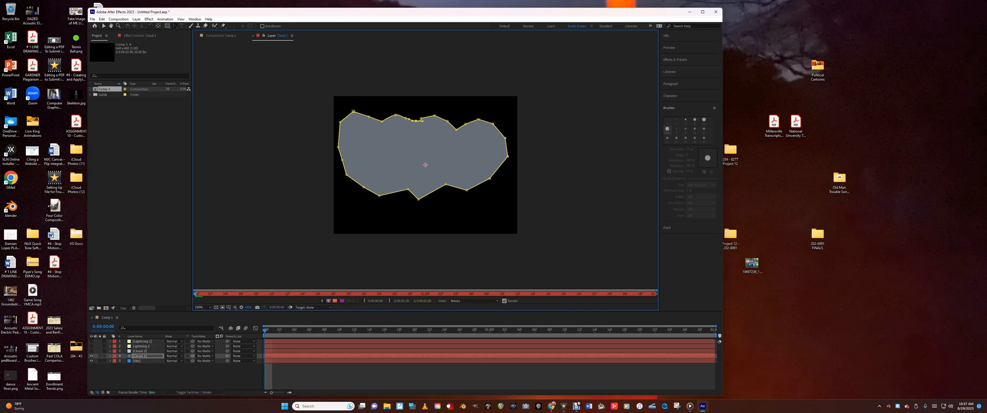
{"action": "mouse_move", "coordinate": [423, 121]}
{"action": "left_mouse_down"}
{"action": "mouse_move", "coordinate": [433, 121]}
{"action": "mouse_move", "coordinate": [418, 119]}
{"action": "left_mouse_up"}
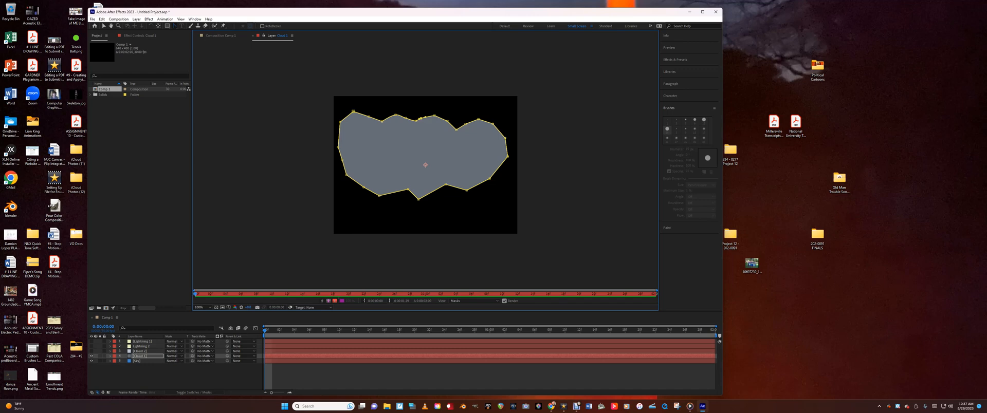
{"action": "left_click_drag", "start_coordinate": [420, 119], "coordinate": [438, 116]}
{"action": "left_click_drag", "start_coordinate": [433, 115], "coordinate": [456, 129]}
{"action": "left_click", "coordinate": [479, 119]}
{"action": "left_click", "coordinate": [466, 124]}
{"action": "left_click", "coordinate": [493, 124]}
{"action": "left_click", "coordinate": [505, 138]}
{"action": "left_click", "coordinate": [509, 157]}
{"action": "left_click", "coordinate": [490, 179]}
{"action": "left_click", "coordinate": [467, 190]}
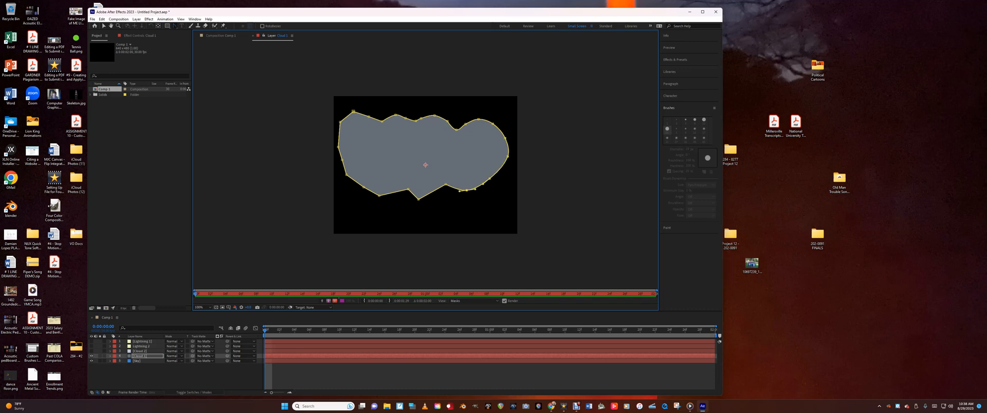
{"action": "left_click", "coordinate": [446, 184]}
{"action": "left_click", "coordinate": [419, 199]}
{"action": "left_click", "coordinate": [409, 188]}
{"action": "left_click", "coordinate": [380, 196]}
{"action": "left_click", "coordinate": [363, 188]}
{"action": "left_click", "coordinate": [347, 175]}
{"action": "left_click", "coordinate": [338, 146]}
{"action": "left_click", "coordinate": [340, 122]}
{"action": "left_click", "coordinate": [353, 111]}
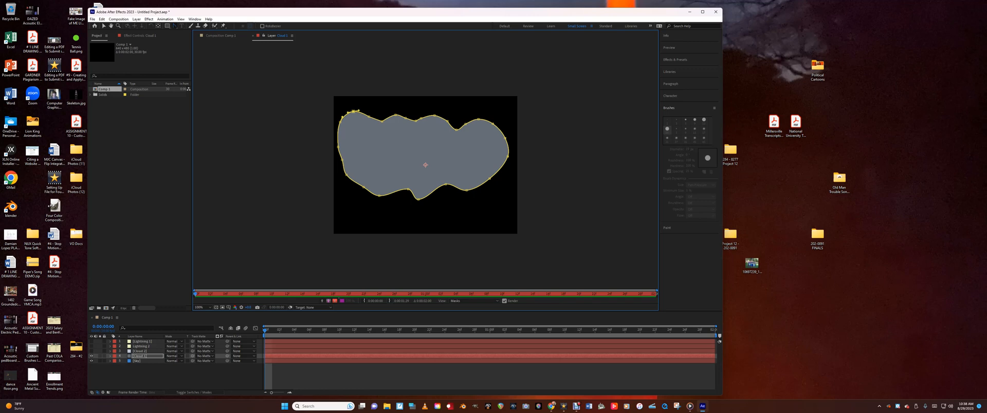
{"action": "left_click", "coordinate": [382, 122]}
{"action": "left_click", "coordinate": [416, 121]}
Activate the Brush tool and choose a large soft round brush tip
{"action": "left_click", "coordinate": [191, 26]}
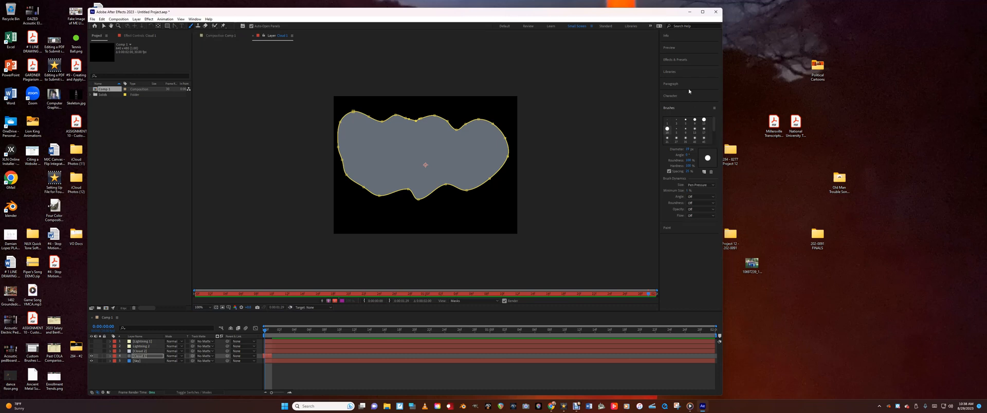
{"action": "left_click", "coordinate": [677, 109]}
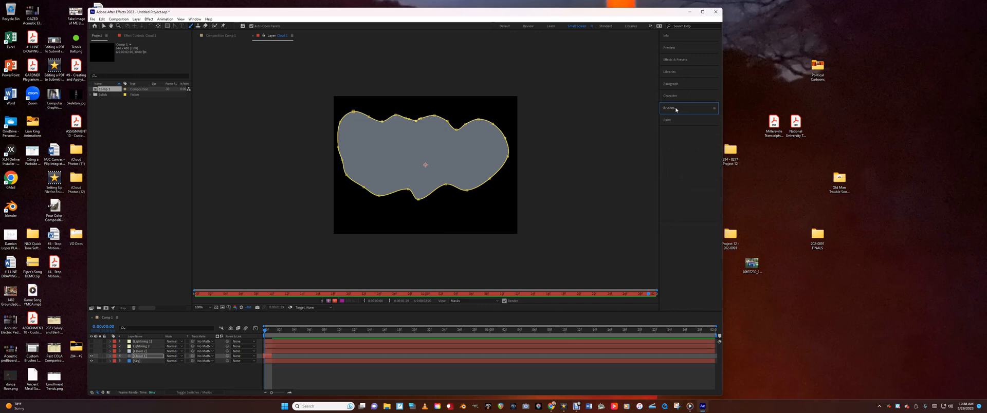
{"action": "left_click", "coordinate": [690, 109]}
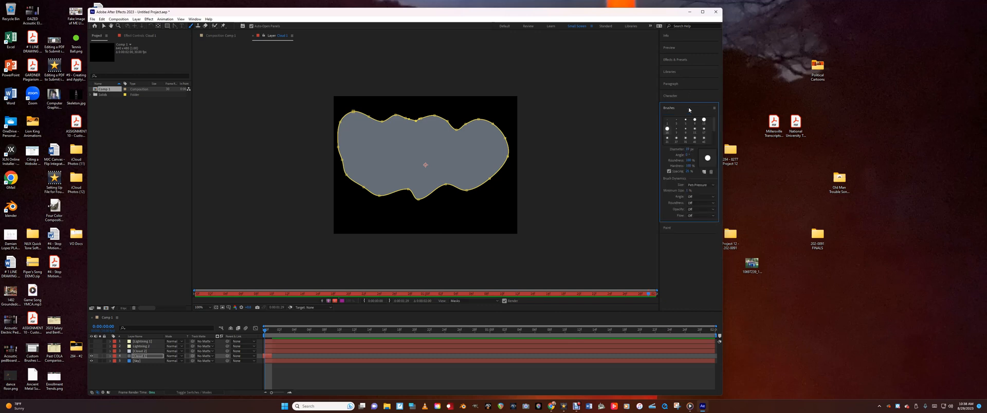
{"action": "left_click_drag", "start_coordinate": [714, 132], "coordinate": [714, 138]}
{"action": "left_click", "coordinate": [685, 138]}
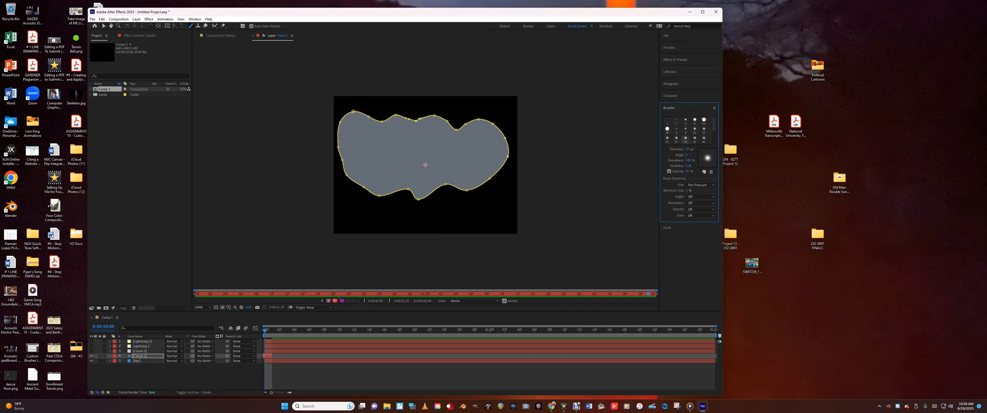
{"action": "left_click", "coordinate": [704, 138]}
{"action": "scroll", "coordinate": [711, 147], "scroll_direction": "down", "scroll_amount": 3}
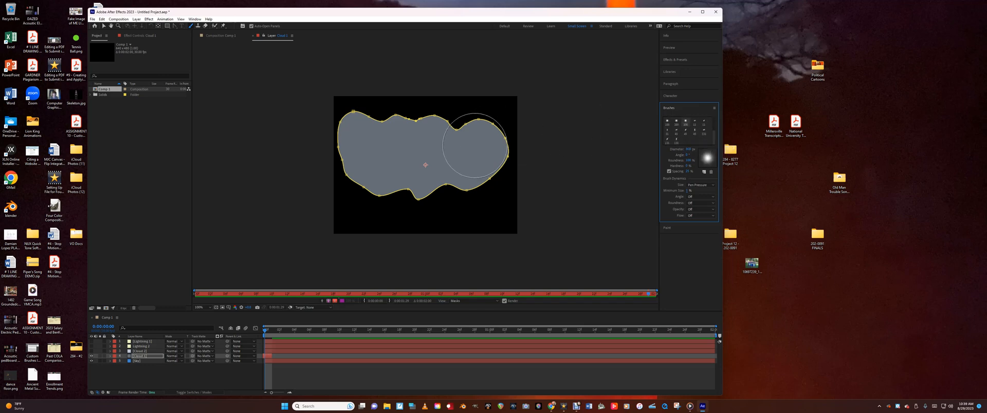
{"action": "left_click", "coordinate": [677, 122]}
{"action": "left_click", "coordinate": [714, 108]}
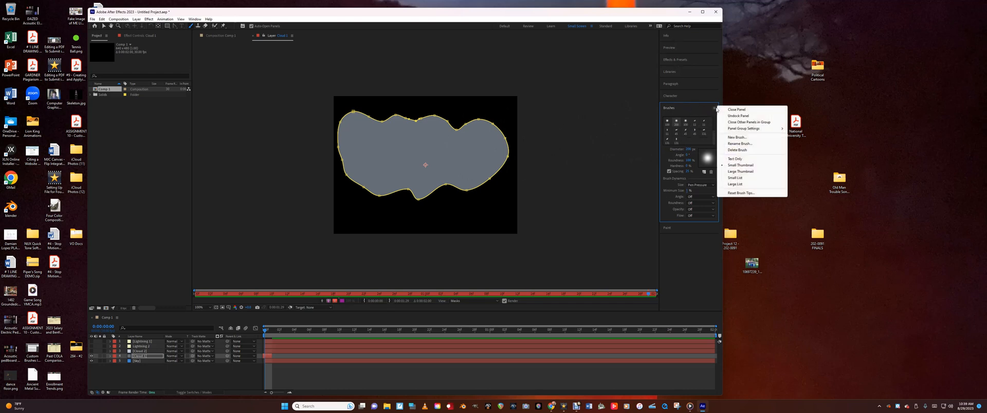
{"action": "left_click", "coordinate": [712, 110]}
Set the paint foreground color to a very dark grey
{"action": "left_click", "coordinate": [677, 120]}
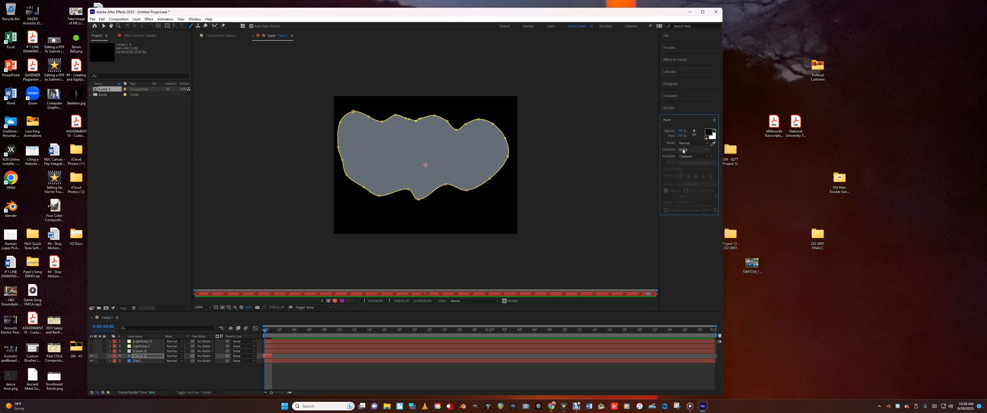
{"action": "left_click", "coordinate": [708, 133]}
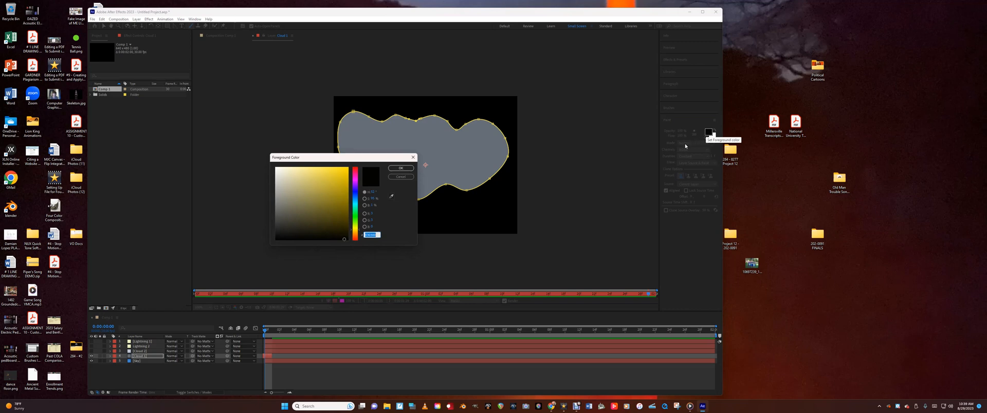
{"action": "left_click", "coordinate": [337, 229]}
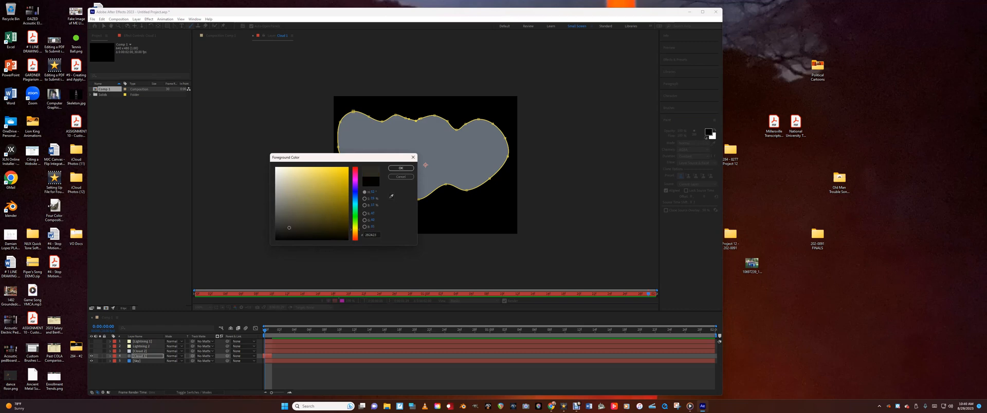
{"action": "left_click", "coordinate": [283, 223]}
{"action": "left_click", "coordinate": [401, 169]}
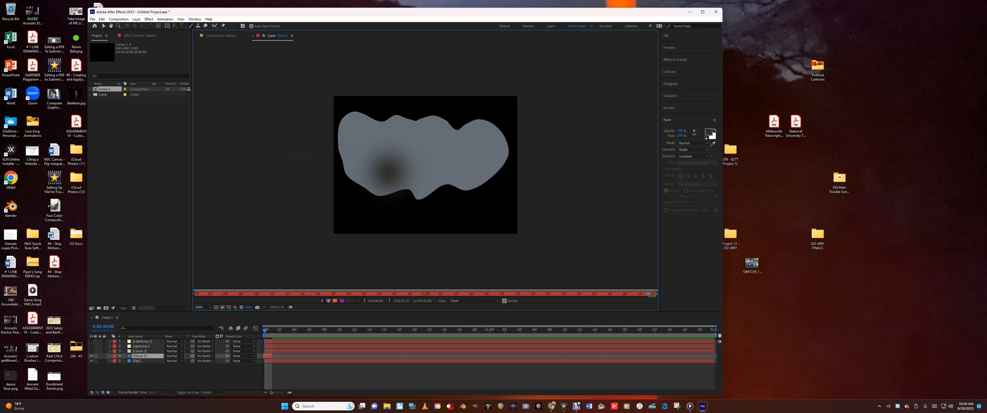
Paint soft dark shadow spots on the right, middle and left parts of the cloud
{"action": "left_click", "coordinate": [483, 151]}
{"action": "left_click", "coordinate": [414, 143]}
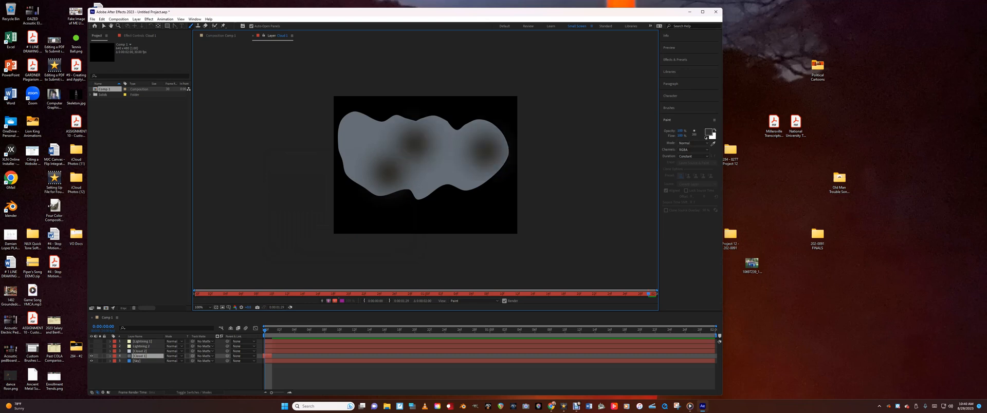
{"action": "left_click", "coordinate": [354, 137]}
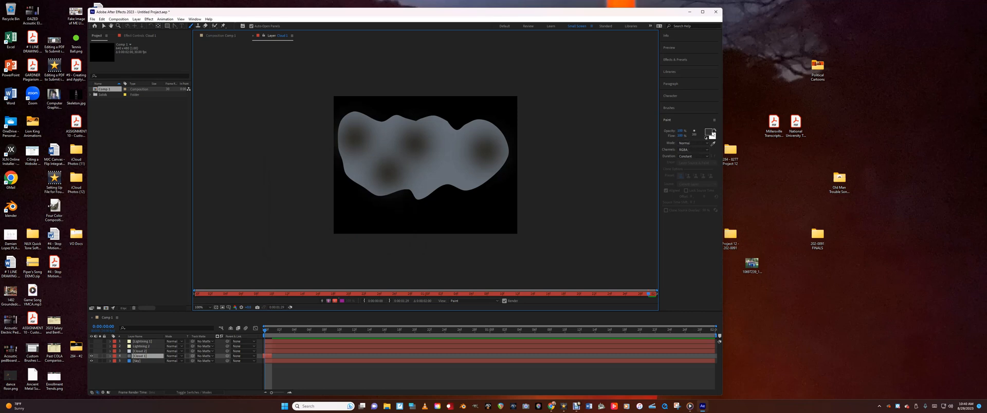
Swap the foreground color to white, lower the brush opacity and flow, and paint soft highlights between the dark spots
{"action": "left_click", "coordinate": [714, 131]}
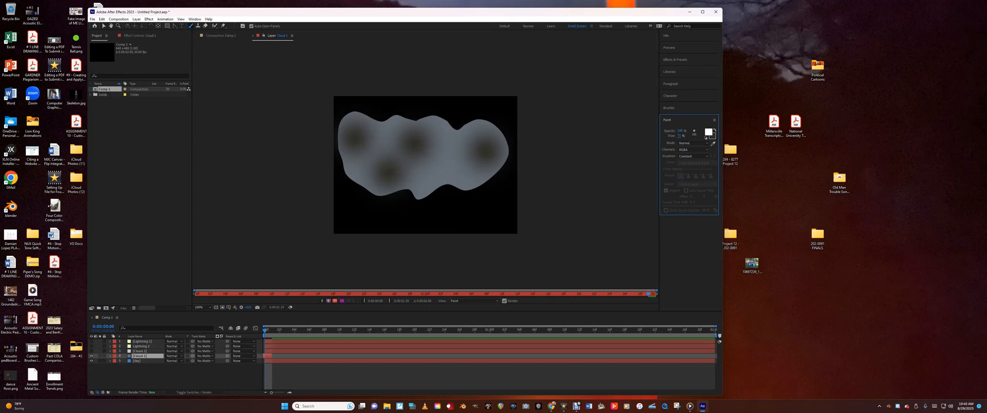
{"action": "left_click", "coordinate": [464, 154]}
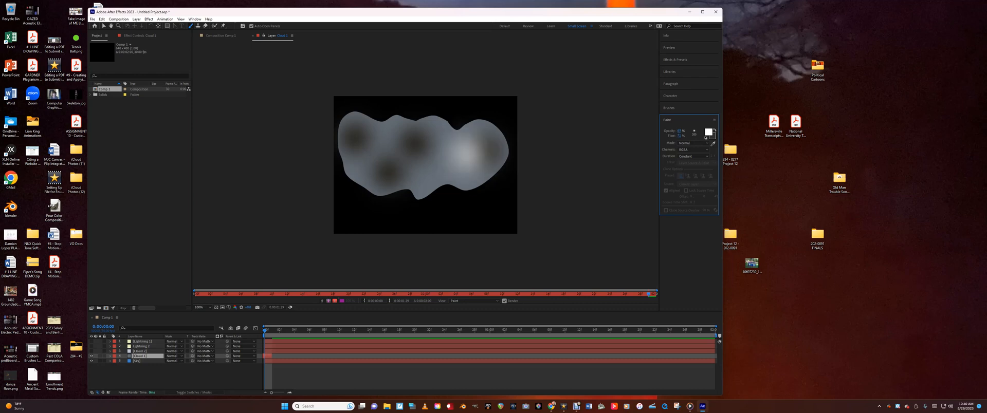
{"action": "left_click", "coordinate": [395, 156]}
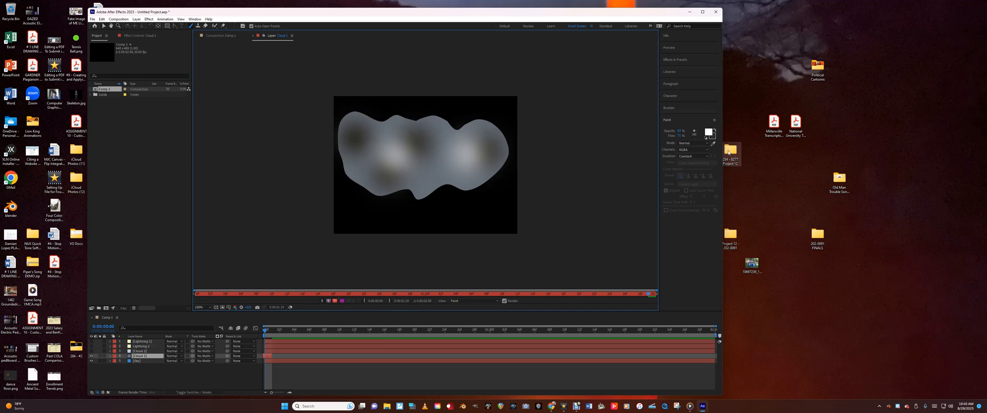
Reduce the brush opacity and flow further and add fainter white highlights across the cloud
{"action": "left_click_drag", "start_coordinate": [679, 135], "coordinate": [675, 136]}
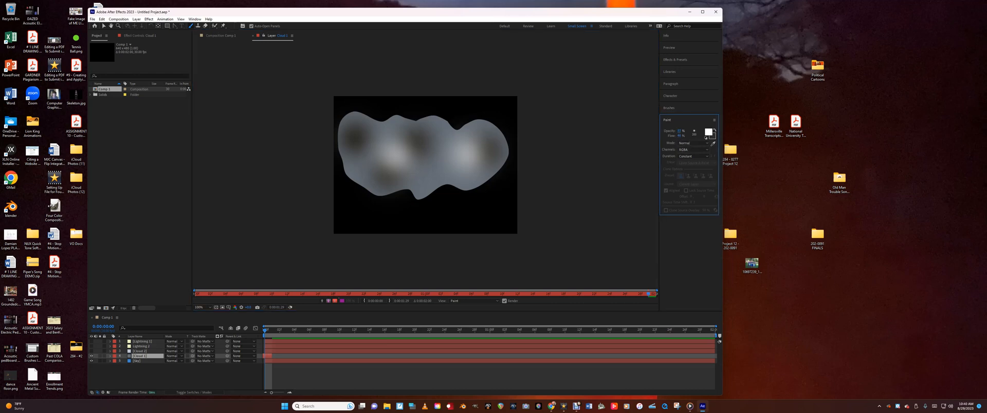
{"action": "left_click", "coordinate": [428, 151]}
{"action": "left_click", "coordinate": [380, 144]}
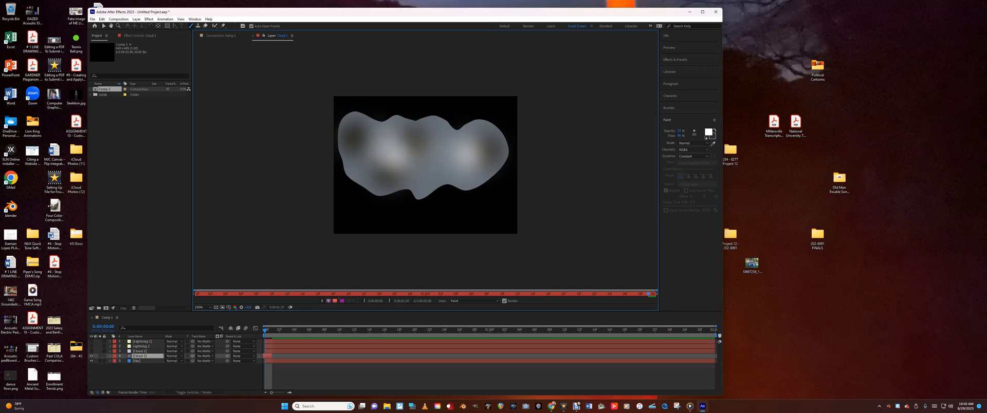
{"action": "left_click", "coordinate": [436, 174]}
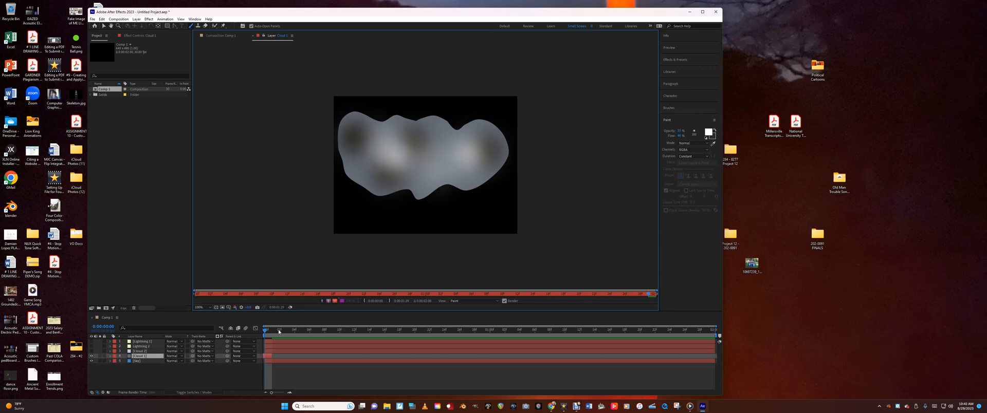
{"action": "left_click", "coordinate": [495, 158]}
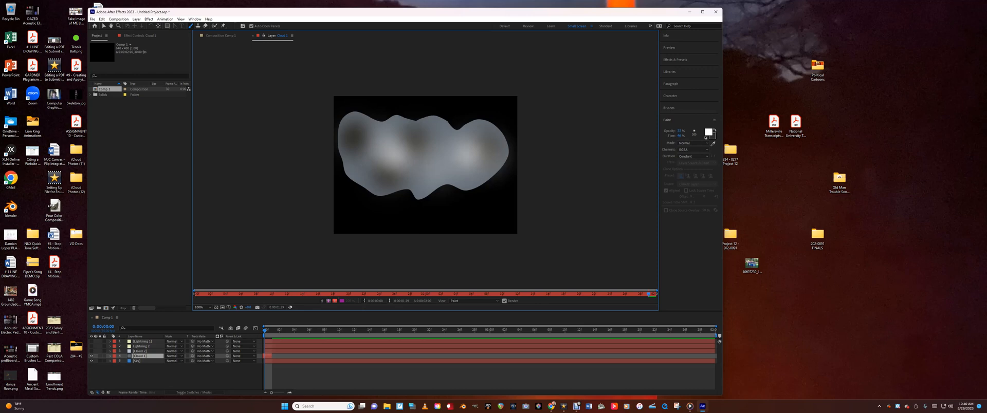
{"action": "left_click", "coordinate": [356, 157]}
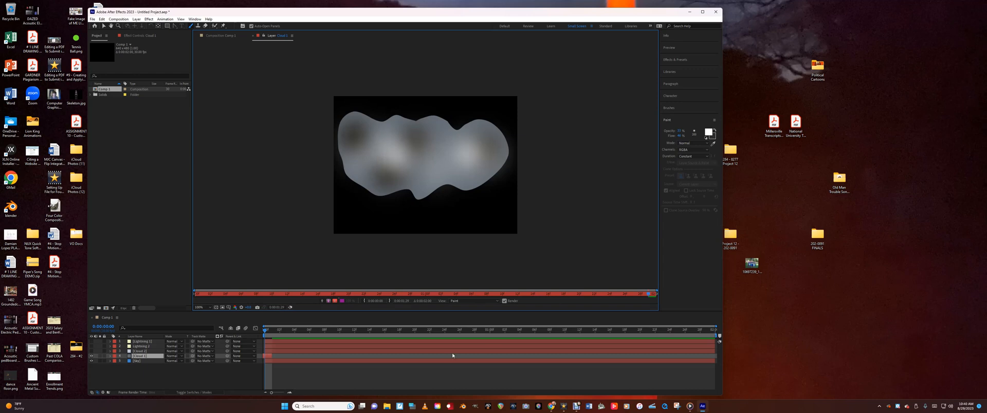
{"action": "left_click", "coordinate": [141, 357]}
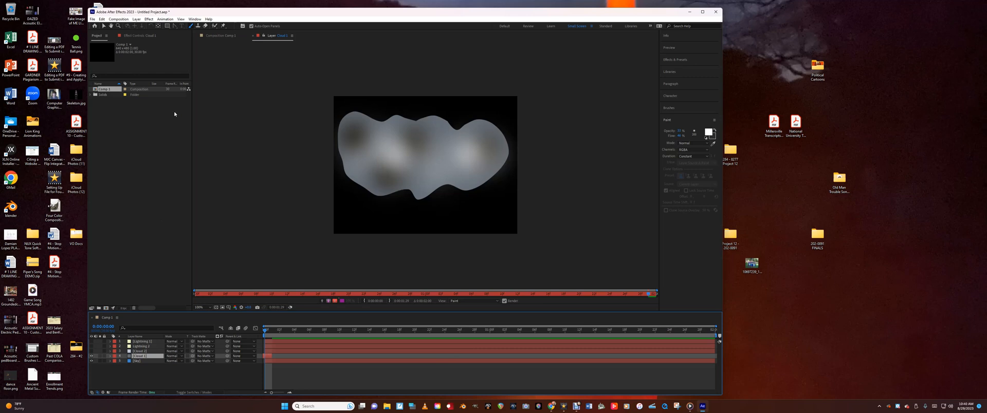
{"action": "left_click", "coordinate": [135, 19]}
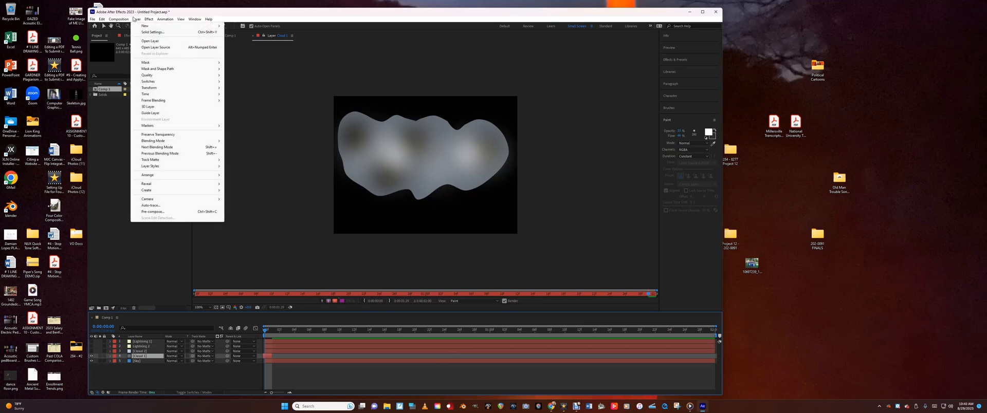
{"action": "left_click", "coordinate": [144, 228]}
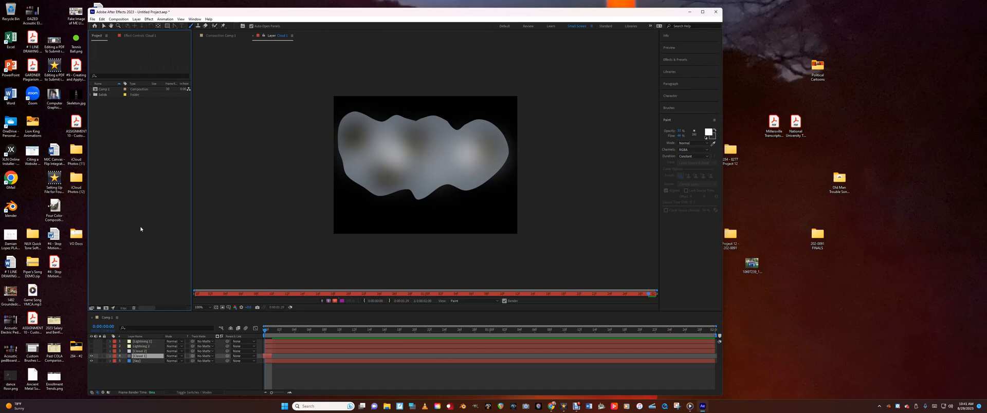
Increase the mask feather of the first cloud layer's mask to soften the cloud's edges
{"action": "left_click", "coordinate": [110, 355]}
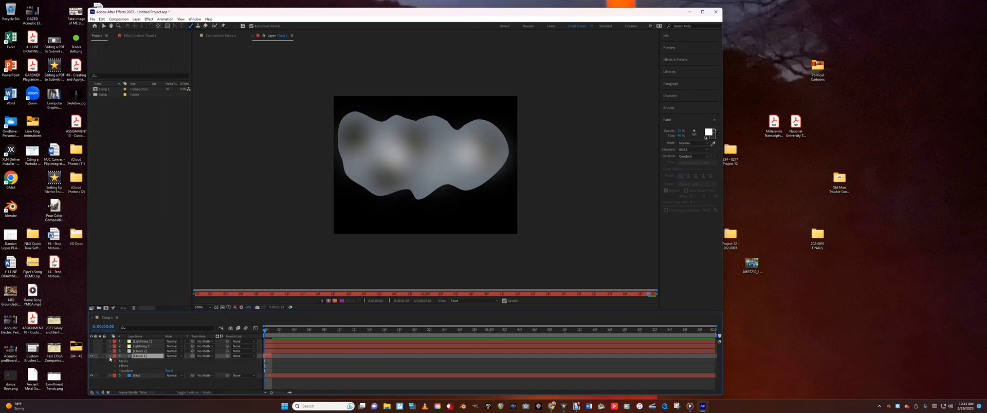
{"action": "left_click", "coordinate": [114, 362]}
{"action": "left_click", "coordinate": [121, 366]}
{"action": "left_click", "coordinate": [120, 366]}
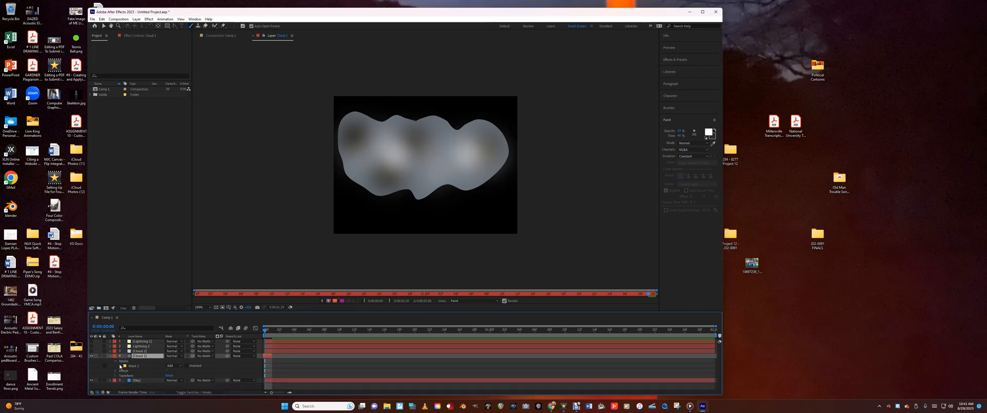
{"action": "left_click", "coordinate": [110, 357]}
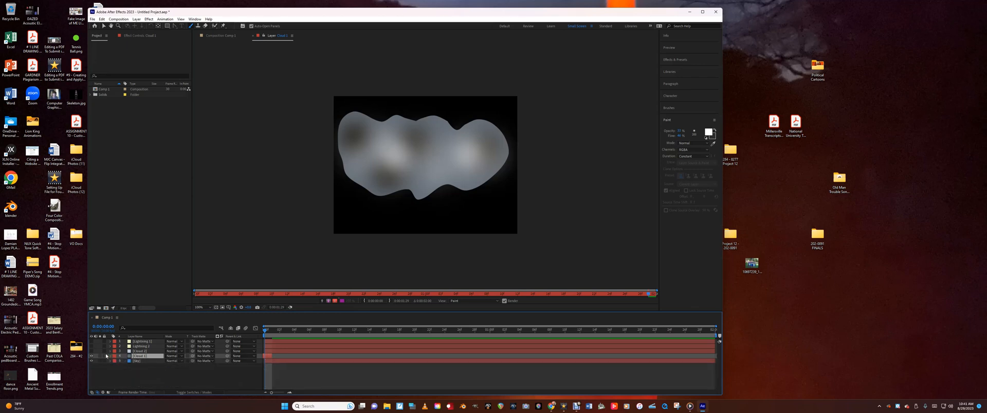
{"action": "left_click", "coordinate": [109, 356]}
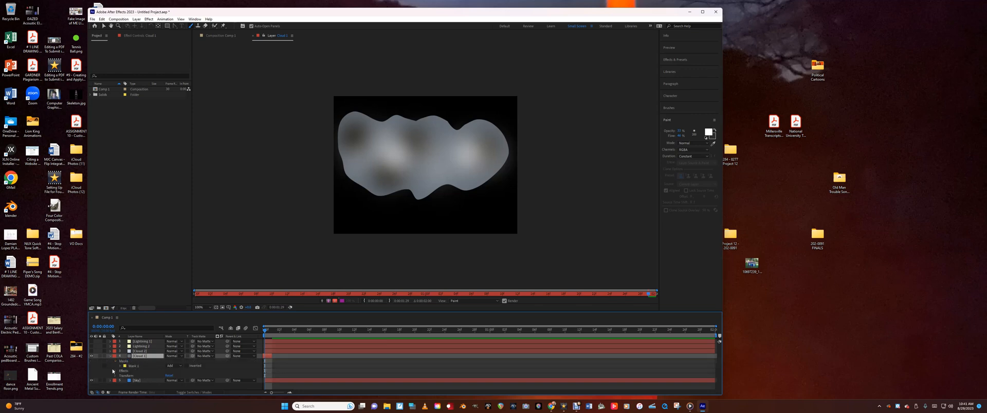
{"action": "left_click", "coordinate": [120, 366]}
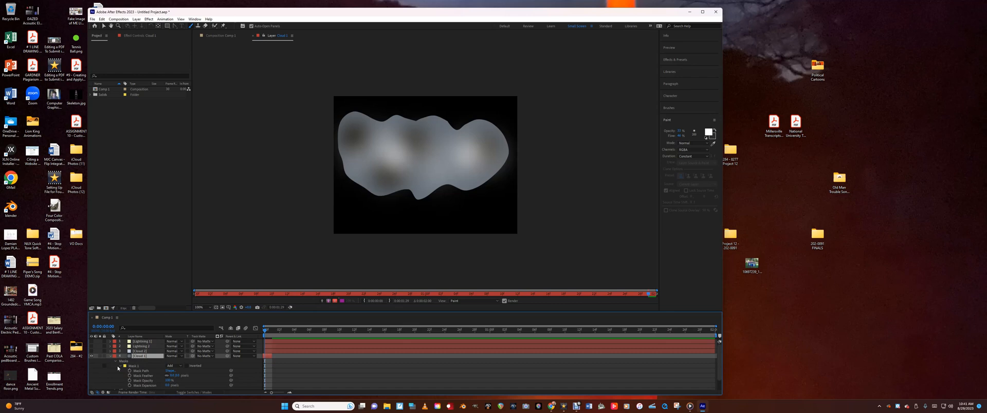
{"action": "left_click_drag", "start_coordinate": [172, 376], "coordinate": [194, 385]}
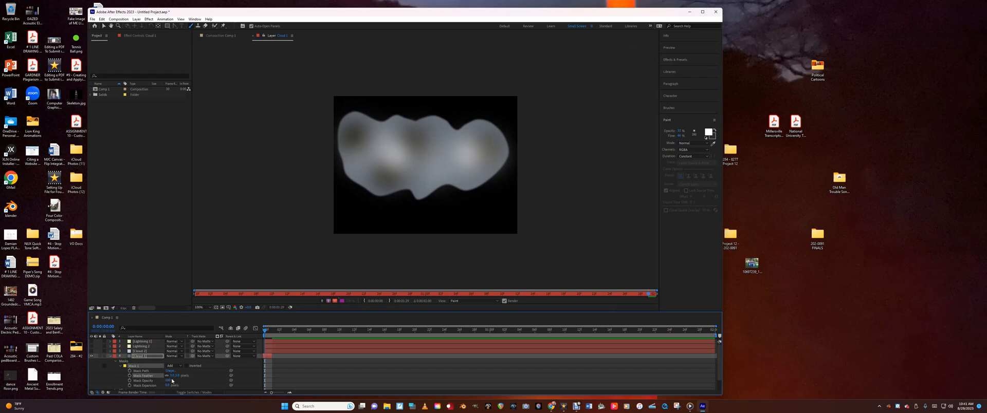
{"action": "left_click_drag", "start_coordinate": [175, 377], "coordinate": [191, 377]}
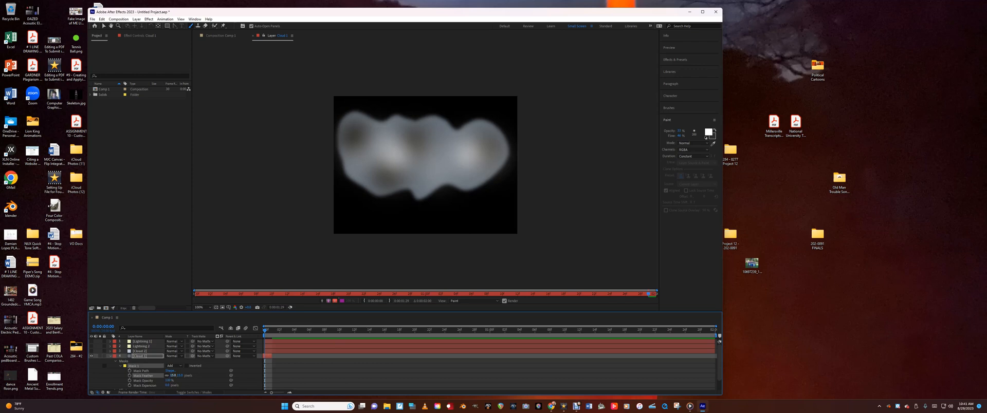
{"action": "mouse_move", "coordinate": [173, 376]}
{"action": "left_mouse_down"}
{"action": "mouse_move", "coordinate": [164, 376]}
{"action": "mouse_move", "coordinate": [177, 376]}
{"action": "left_mouse_up"}
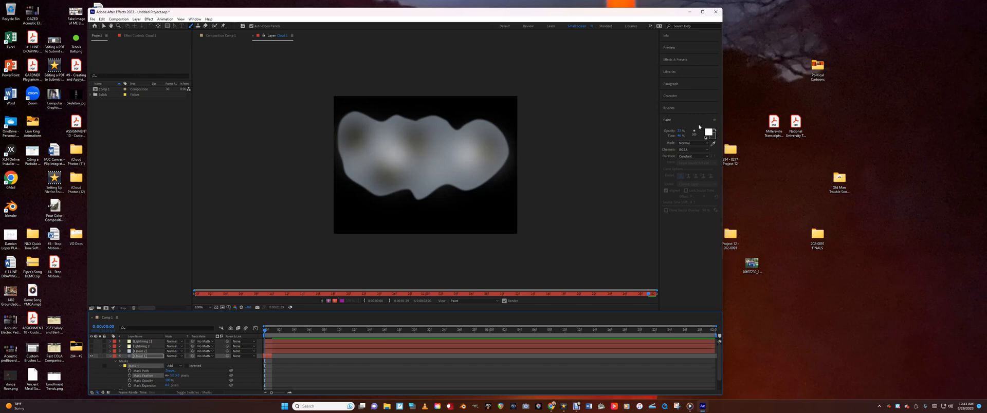
Choose a smaller soft brush tip and swap the paint foreground color to very dark grey
{"action": "left_click", "coordinate": [669, 108]}
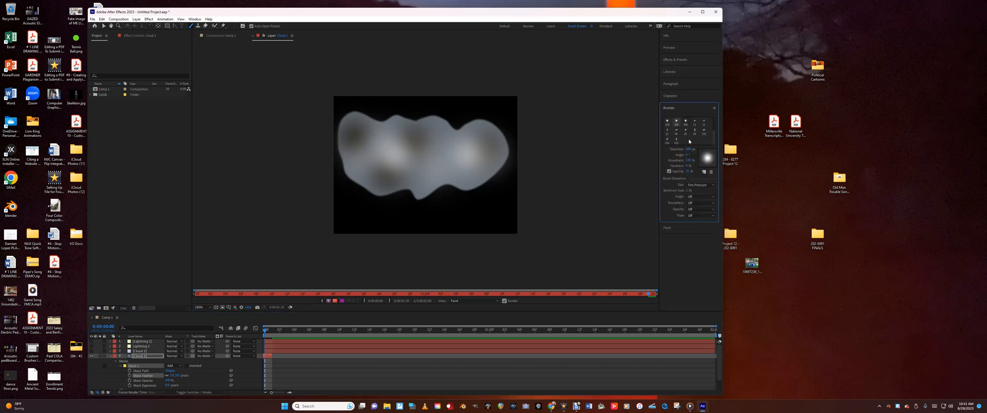
{"action": "scroll", "coordinate": [715, 134], "scroll_direction": "up", "scroll_amount": 3}
{"action": "left_click", "coordinate": [686, 130]}
{"action": "left_click", "coordinate": [704, 119]}
{"action": "left_click", "coordinate": [704, 129]}
{"action": "left_click", "coordinate": [714, 108]}
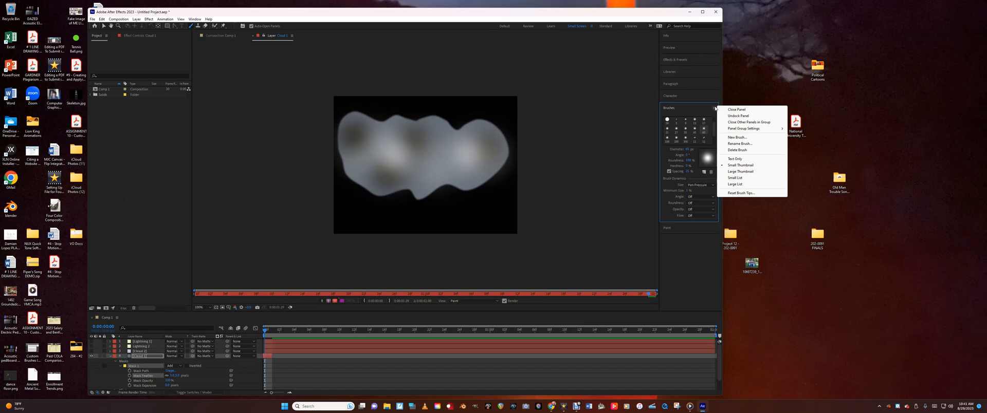
{"action": "left_click", "coordinate": [711, 110]}
{"action": "left_click", "coordinate": [677, 120]}
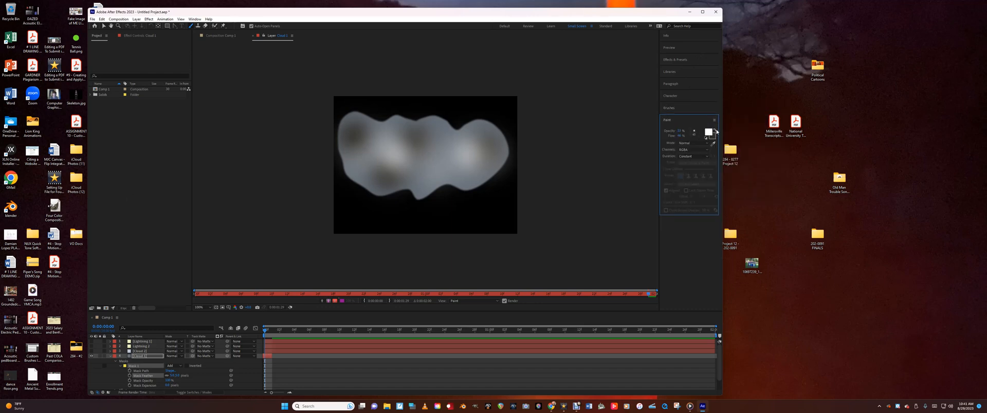
{"action": "left_click", "coordinate": [715, 130]}
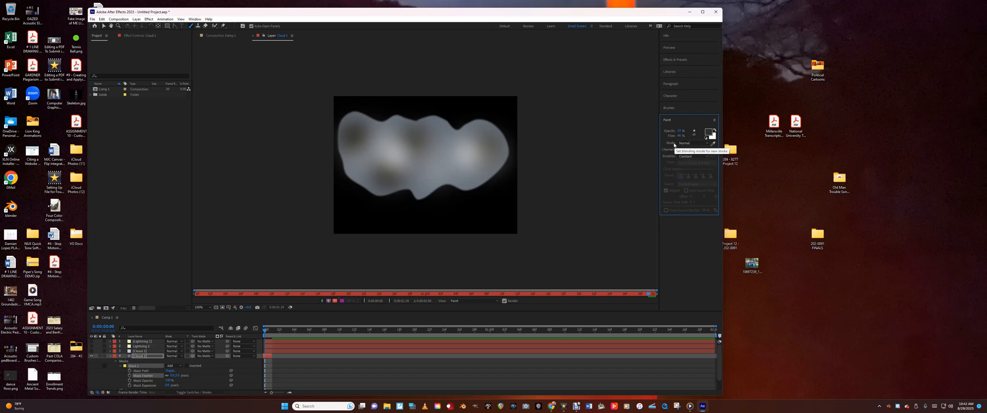
Paint small soft shadow dabs over the right part and the left-middle of the cloud
{"action": "left_click", "coordinate": [462, 162]}
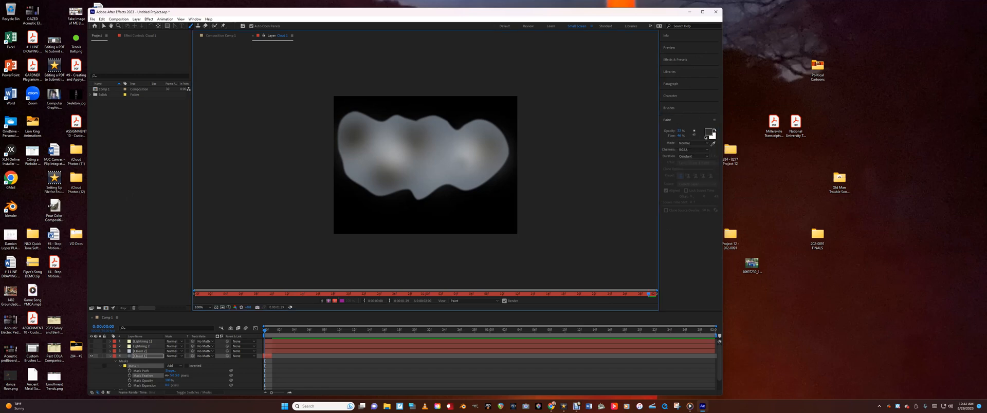
{"action": "left_click", "coordinate": [450, 148]}
{"action": "left_click", "coordinate": [461, 142]}
{"action": "left_click", "coordinate": [454, 161]}
{"action": "left_click", "coordinate": [373, 155]}
{"action": "left_click", "coordinate": [390, 152]}
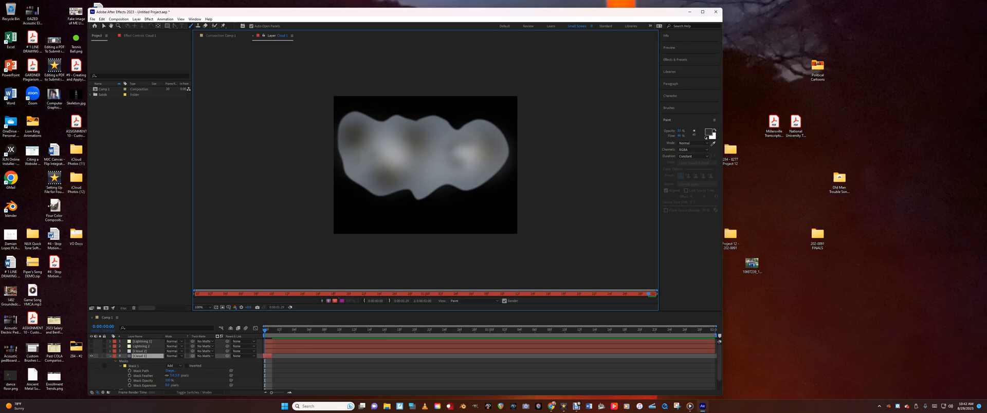
{"action": "left_click", "coordinate": [470, 150]}
{"action": "left_click", "coordinate": [466, 156]}
{"action": "left_click", "coordinate": [458, 154]}
{"action": "left_click", "coordinate": [477, 153]}
{"action": "left_click", "coordinate": [461, 153]}
Close the first cloud's layer view, collapse its properties and hide the layer in the composition
{"action": "left_click", "coordinate": [90, 356]}
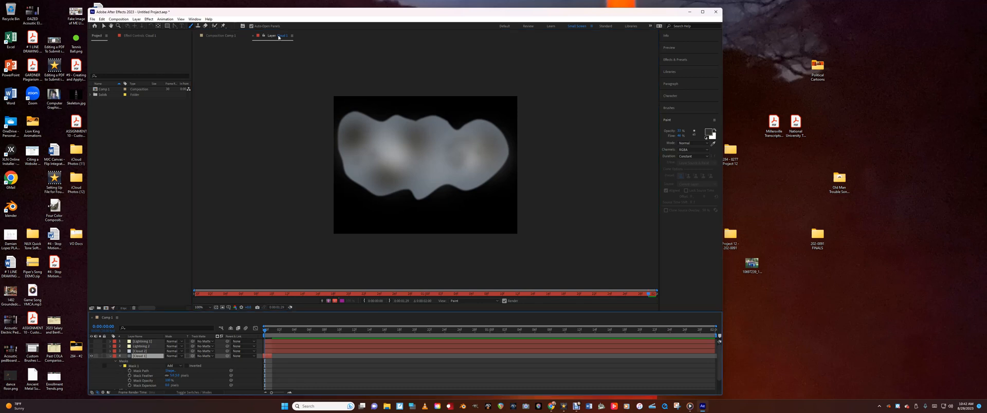
{"action": "left_click", "coordinate": [252, 36]}
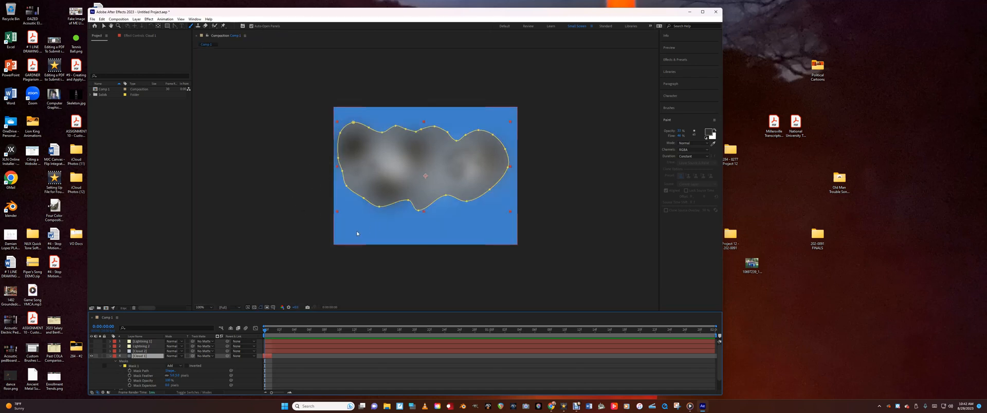
{"action": "left_click", "coordinate": [110, 356]}
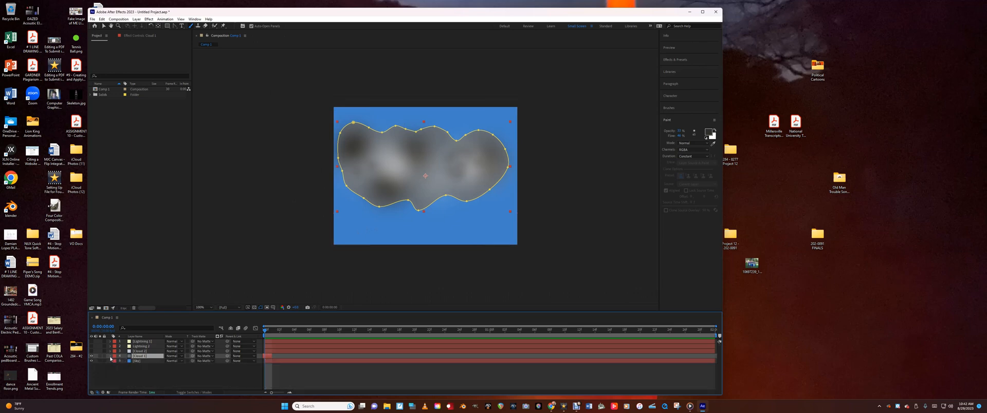
{"action": "left_click", "coordinate": [92, 356]}
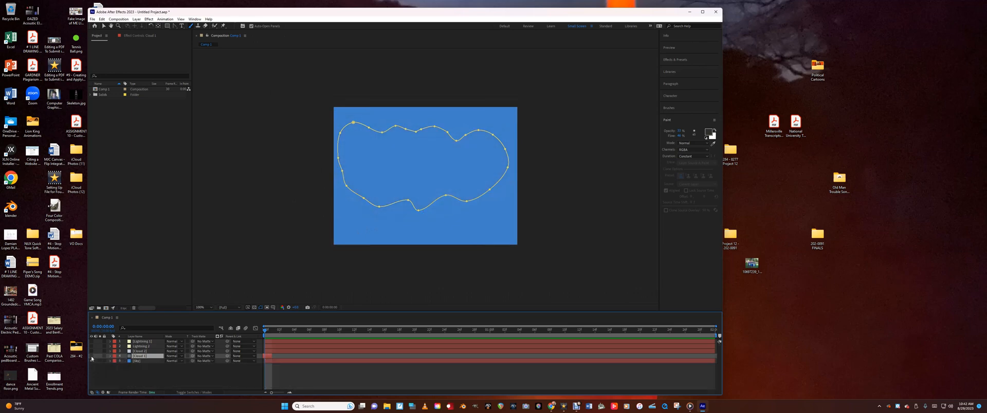
Open the second cloud layer on its own and draw a closed, straight-edged cloud-shaped mask across its middle with the Pen tool
{"action": "left_click", "coordinate": [137, 352]}
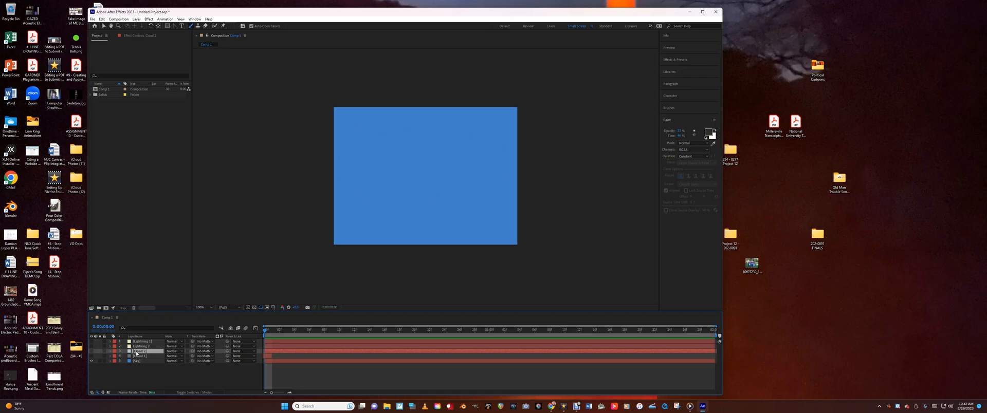
{"action": "double_click", "coordinate": [137, 352]}
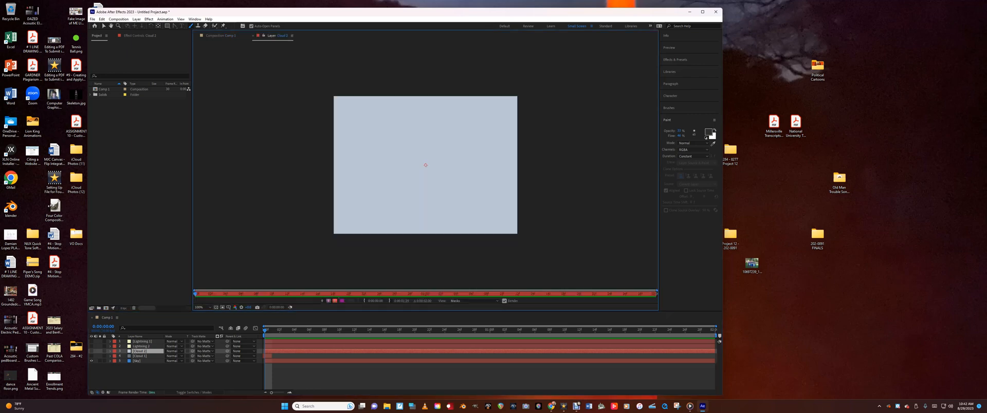
{"action": "left_click", "coordinate": [176, 26]}
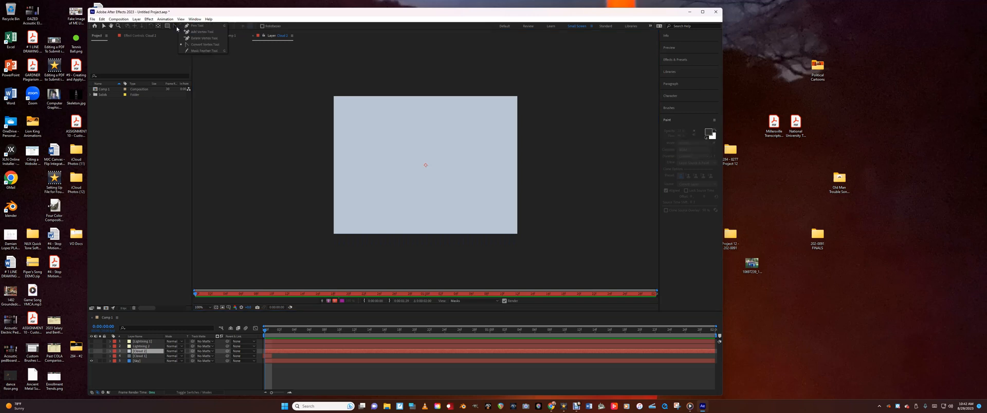
{"action": "left_click", "coordinate": [190, 26]}
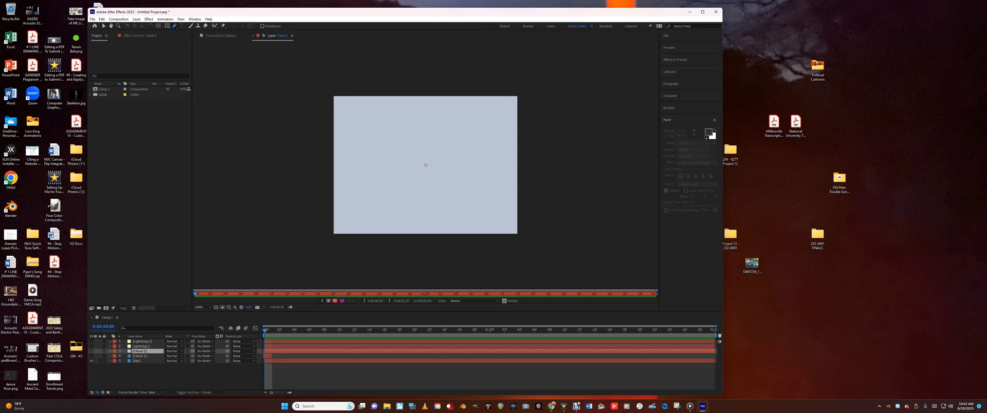
{"action": "left_click", "coordinate": [501, 131]}
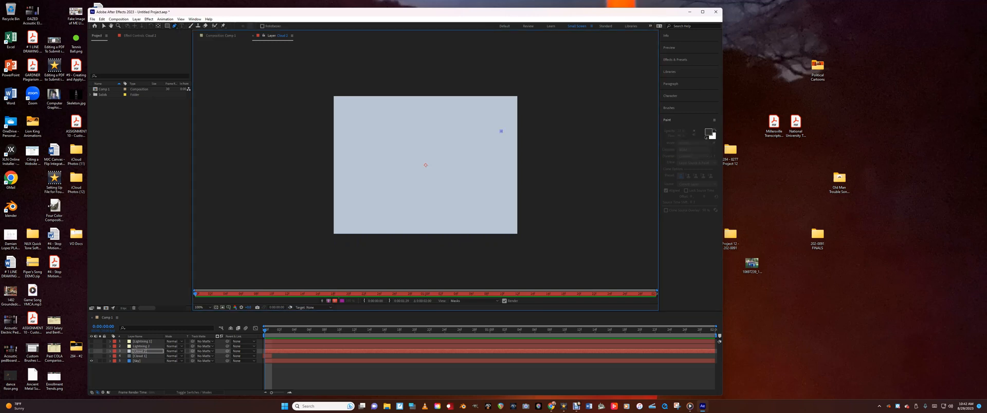
{"action": "left_click", "coordinate": [448, 126]}
{"action": "left_click", "coordinate": [425, 119]}
{"action": "left_click", "coordinate": [404, 119]}
{"action": "left_click", "coordinate": [394, 129]}
{"action": "left_click", "coordinate": [342, 164]}
{"action": "left_click", "coordinate": [339, 179]}
{"action": "left_click", "coordinate": [381, 195]}
{"action": "left_click", "coordinate": [401, 186]}
{"action": "left_click", "coordinate": [415, 187]}
{"action": "left_click", "coordinate": [451, 192]}
{"action": "left_click", "coordinate": [467, 181]}
{"action": "left_click", "coordinate": [496, 176]}
{"action": "left_click", "coordinate": [510, 168]}
{"action": "left_click", "coordinate": [509, 143]}
{"action": "left_click", "coordinate": [502, 131]}
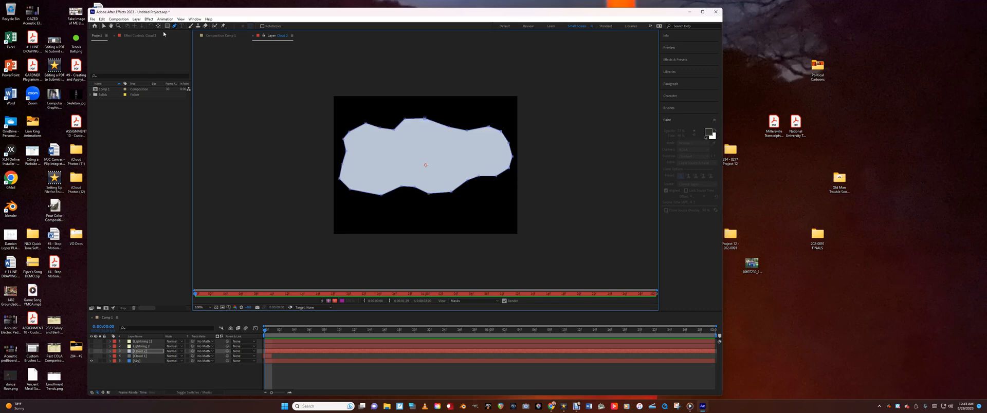
Round the mask's left and lower corners into smooth curves with the Convert Vertex tool
{"action": "left_click", "coordinate": [102, 26]}
{"action": "left_click", "coordinate": [288, 133]}
{"action": "left_click", "coordinate": [175, 26]}
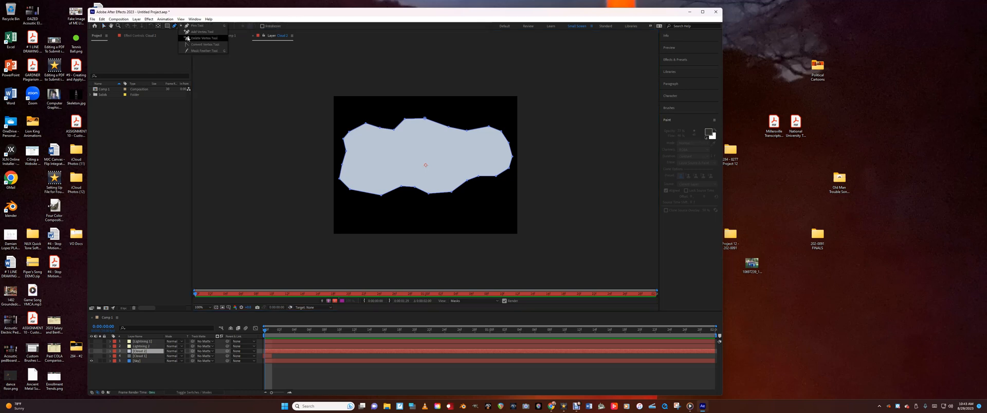
{"action": "left_click", "coordinate": [193, 45]}
{"action": "left_click", "coordinate": [366, 123]}
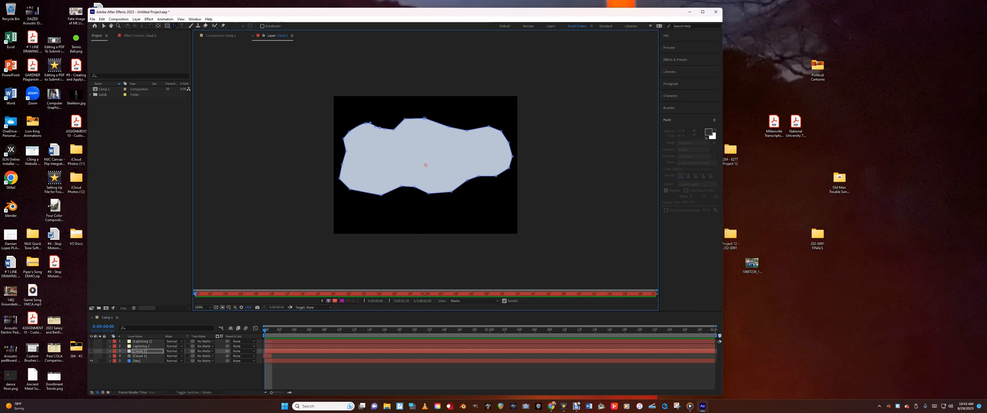
{"action": "left_click", "coordinate": [366, 123]}
{"action": "left_click", "coordinate": [366, 123]}
{"action": "left_click_drag", "start_coordinate": [372, 123], "coordinate": [471, 178]}
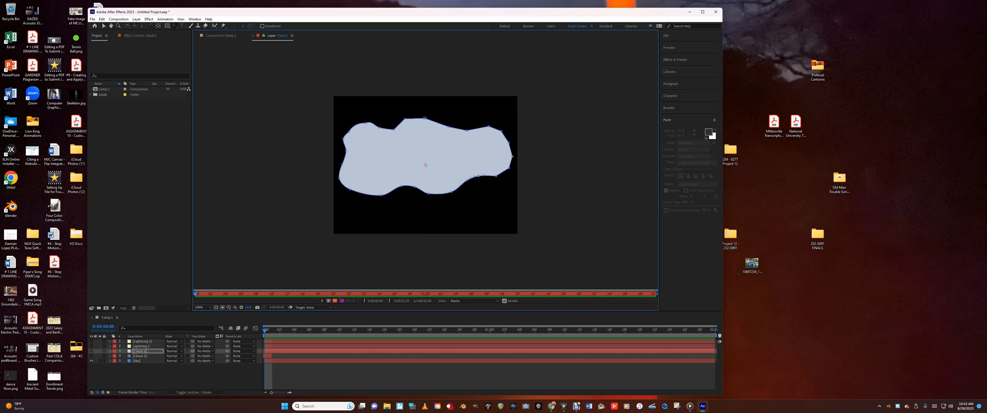
Convert the vertices along the mask's right side and top edge into smooth curves
{"action": "left_click_drag", "start_coordinate": [497, 176], "coordinate": [501, 174]}
{"action": "left_click", "coordinate": [502, 131]}
{"action": "left_click", "coordinate": [489, 126]}
{"action": "left_click", "coordinate": [467, 131]}
{"action": "left_click", "coordinate": [449, 127]}
{"action": "left_click", "coordinate": [425, 118]}
{"action": "left_click", "coordinate": [405, 119]}
{"action": "left_click", "coordinate": [394, 128]}
Refine the curve around the notch between the mask's two upper-left bumps, undoing the unwanted vertex changes
{"action": "left_click_drag", "start_coordinate": [390, 131], "coordinate": [394, 131]}
{"action": "key", "text": "ctrl+z"}
{"action": "left_click_drag", "start_coordinate": [389, 131], "coordinate": [385, 132]}
{"action": "left_click", "coordinate": [404, 120]}
{"action": "left_click_drag", "start_coordinate": [404, 120], "coordinate": [405, 119]}
{"action": "key", "text": "ctrl+z"}
{"action": "key", "text": "ctrl+z"}
{"action": "left_click", "coordinate": [175, 25]}
{"action": "left_click", "coordinate": [401, 137]}
{"action": "left_click", "coordinate": [405, 119]}
{"action": "key", "text": "ctrl+z"}
Adjust the curve of the cloud mask's upper-left bump with the Selection tool
{"action": "left_click", "coordinate": [103, 26]}
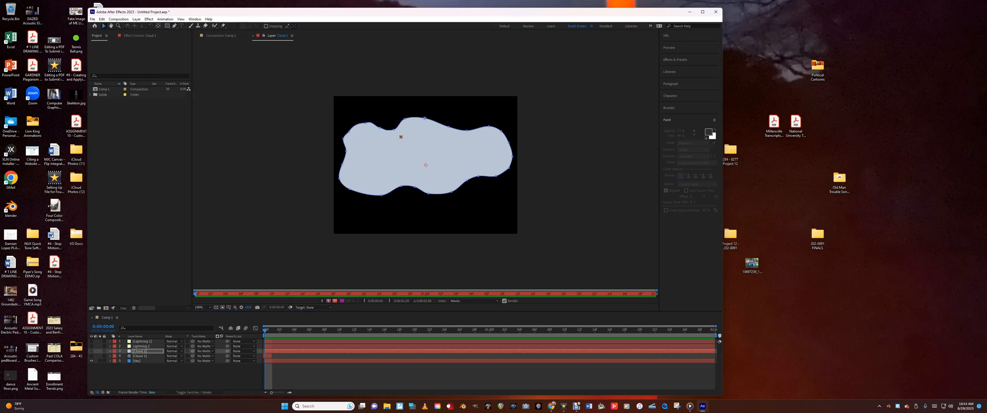
{"action": "left_click_drag", "start_coordinate": [405, 118], "coordinate": [347, 131]}
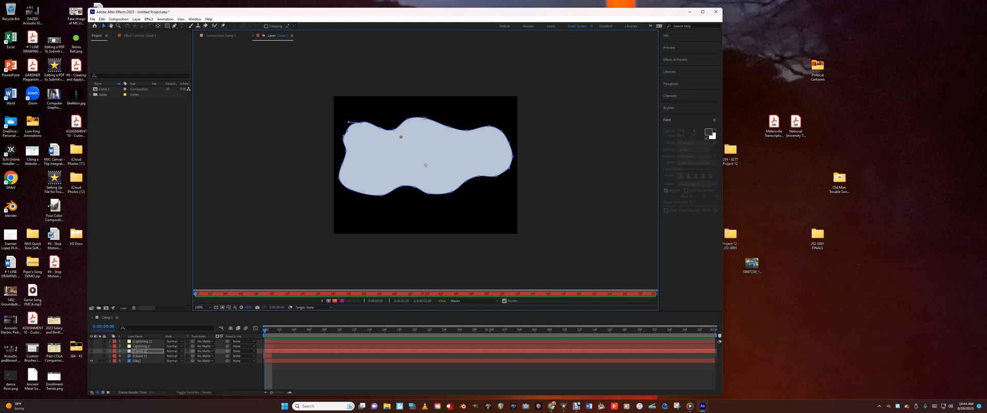
{"action": "left_click", "coordinate": [401, 137]}
Choose a soft round brush and dab four dark spots onto the right half of the second cloud with the Brush tool
{"action": "left_click", "coordinate": [675, 108]}
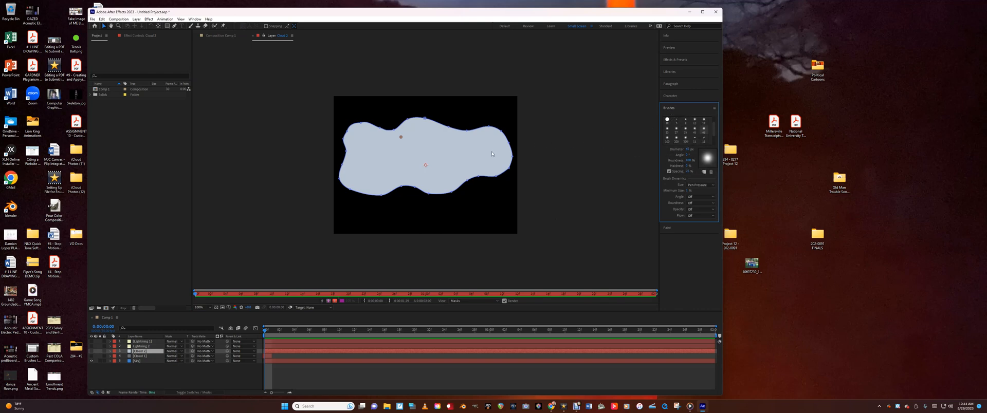
{"action": "left_click", "coordinate": [686, 138]}
{"action": "left_click", "coordinate": [192, 26]}
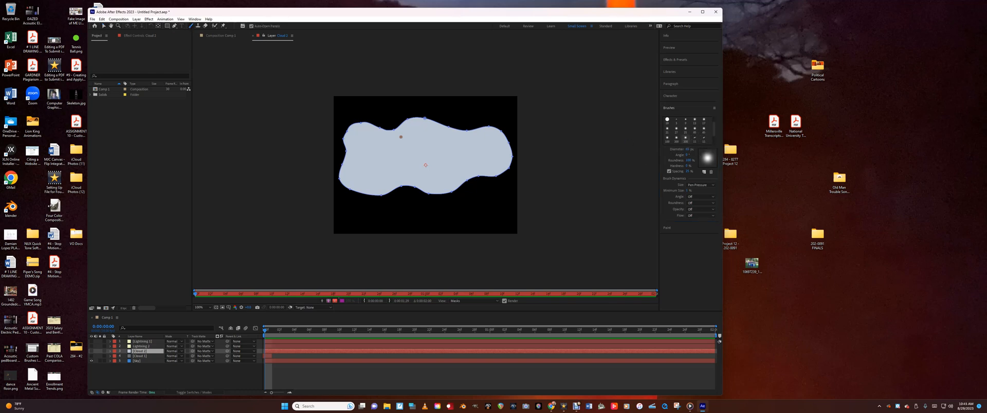
{"action": "left_click", "coordinate": [671, 108]}
{"action": "left_click", "coordinate": [672, 121]}
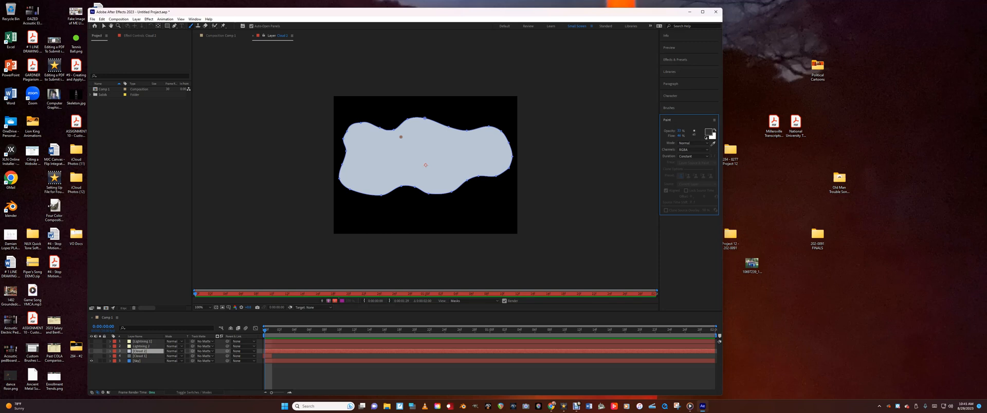
{"action": "left_click", "coordinate": [480, 160]}
{"action": "left_click", "coordinate": [481, 149]}
{"action": "left_click", "coordinate": [465, 140]}
{"action": "left_click", "coordinate": [432, 144]}
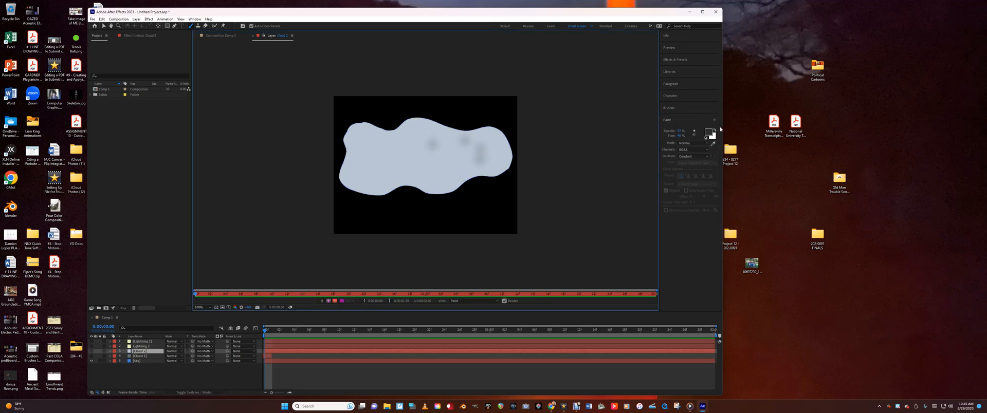
Switch to a larger soft round brush and dab overlapping dark patches across the whole second cloud for uneven storm shading
{"action": "left_click", "coordinate": [677, 108]}
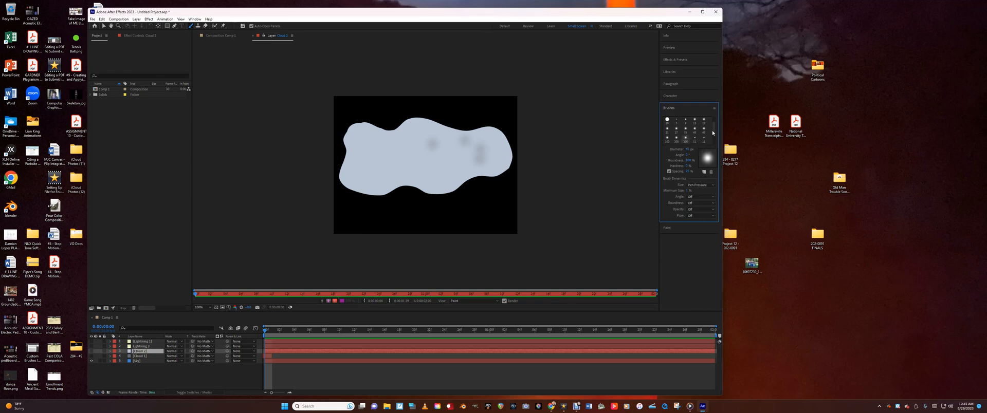
{"action": "scroll", "coordinate": [715, 132], "scroll_direction": "down", "scroll_amount": 1}
{"action": "left_click", "coordinate": [669, 131]}
{"action": "left_click", "coordinate": [437, 151]}
{"action": "left_click", "coordinate": [411, 155]}
{"action": "left_click", "coordinate": [387, 147]}
{"action": "left_click", "coordinate": [367, 145]}
{"action": "left_click", "coordinate": [416, 133]}
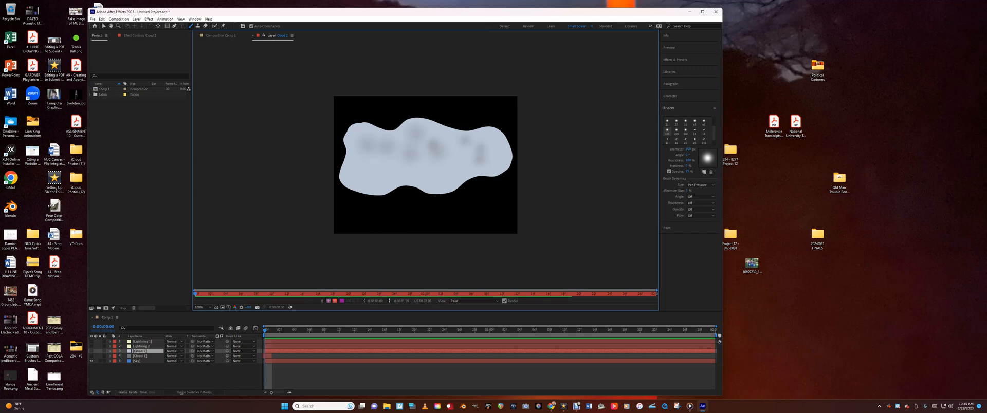
{"action": "left_click", "coordinate": [405, 157]}
{"action": "left_click", "coordinate": [387, 155]}
{"action": "left_click", "coordinate": [377, 154]}
{"action": "left_click", "coordinate": [411, 163]}
{"action": "left_click", "coordinate": [417, 171]}
{"action": "left_click", "coordinate": [439, 176]}
{"action": "left_click", "coordinate": [448, 173]}
{"action": "left_click", "coordinate": [474, 167]}
{"action": "left_click", "coordinate": [461, 155]}
{"action": "left_click", "coordinate": [369, 162]}
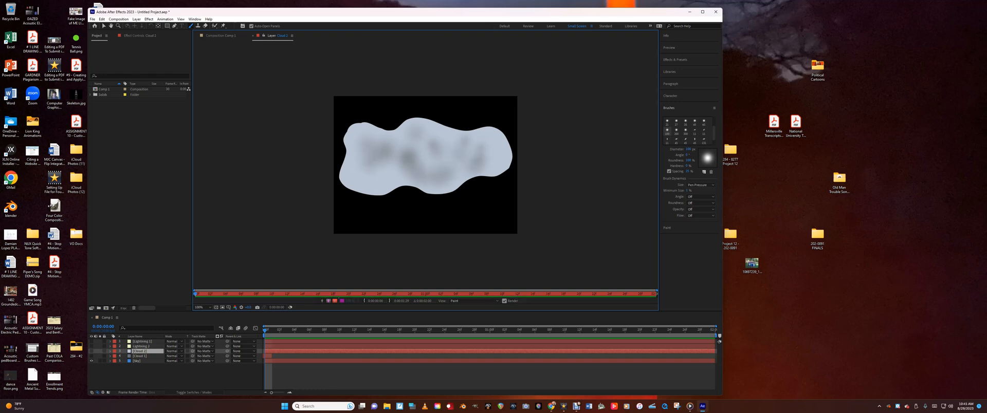
{"action": "left_click", "coordinate": [387, 167]}
{"action": "left_click", "coordinate": [361, 137]}
{"action": "left_click", "coordinate": [355, 176]}
{"action": "left_click", "coordinate": [502, 159]}
{"action": "left_click", "coordinate": [496, 144]}
{"action": "left_click", "coordinate": [460, 142]}
{"action": "left_click", "coordinate": [426, 149]}
{"action": "left_click", "coordinate": [393, 154]}
{"action": "left_click", "coordinate": [408, 143]}
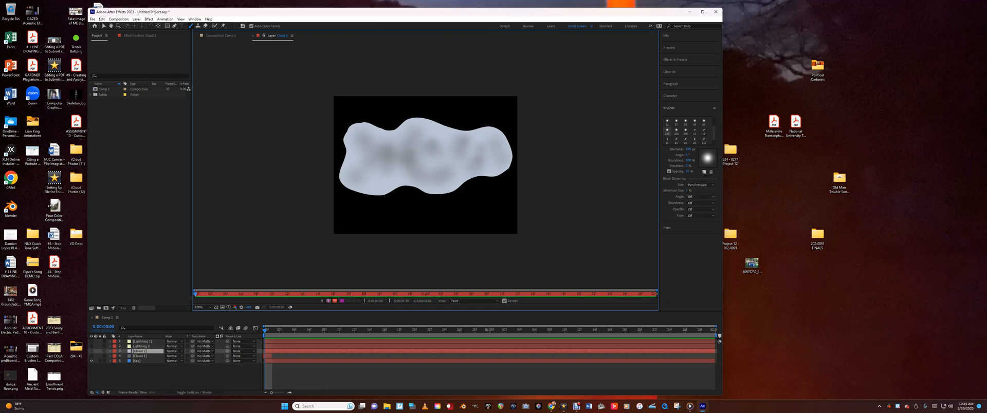
{"action": "left_click", "coordinate": [493, 138]}
{"action": "left_click", "coordinate": [497, 157]}
{"action": "left_click", "coordinate": [488, 164]}
{"action": "left_click", "coordinate": [444, 174]}
{"action": "left_click", "coordinate": [451, 142]}
{"action": "left_click", "coordinate": [470, 149]}
{"action": "left_click", "coordinate": [444, 147]}
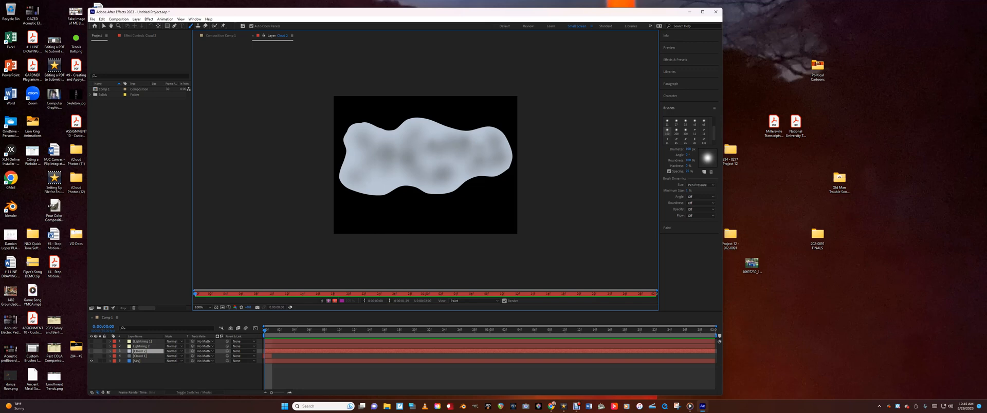
{"action": "left_click", "coordinate": [426, 141]}
{"action": "left_click", "coordinate": [439, 157]}
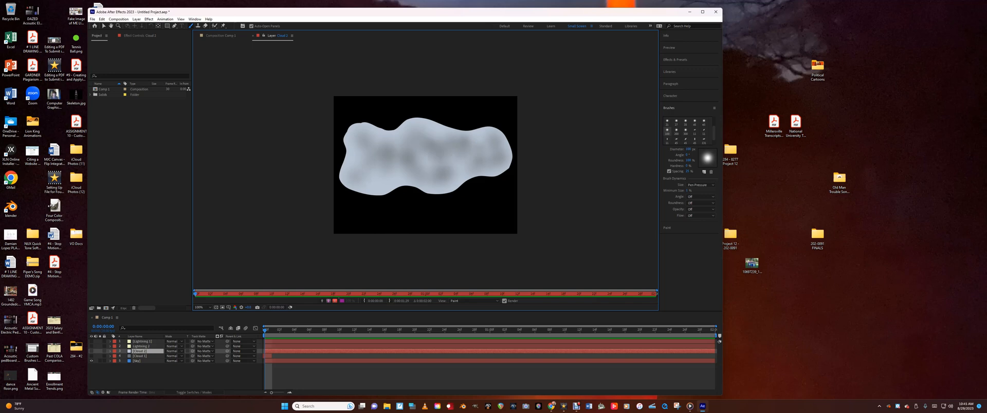
{"action": "left_click", "coordinate": [458, 165]}
{"action": "left_click", "coordinate": [382, 174]}
{"action": "left_click", "coordinate": [374, 174]}
{"action": "left_click", "coordinate": [380, 143]}
{"action": "left_click", "coordinate": [359, 157]}
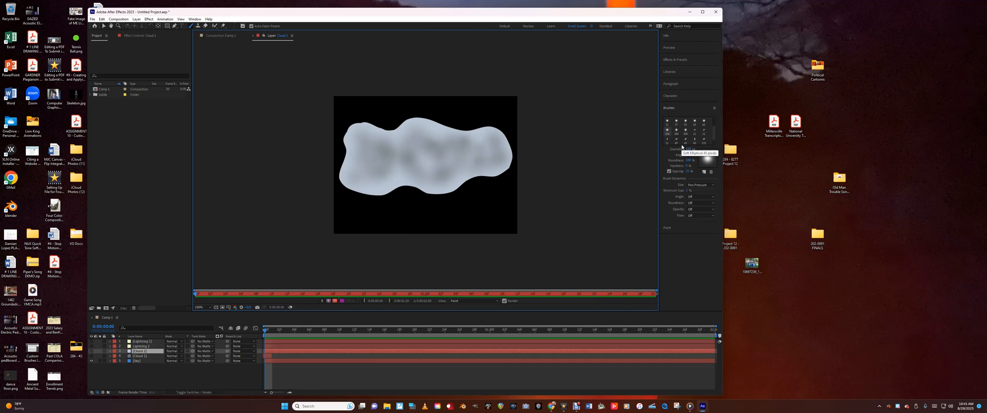
{"action": "left_click", "coordinate": [491, 146]}
{"action": "left_click", "coordinate": [479, 146]}
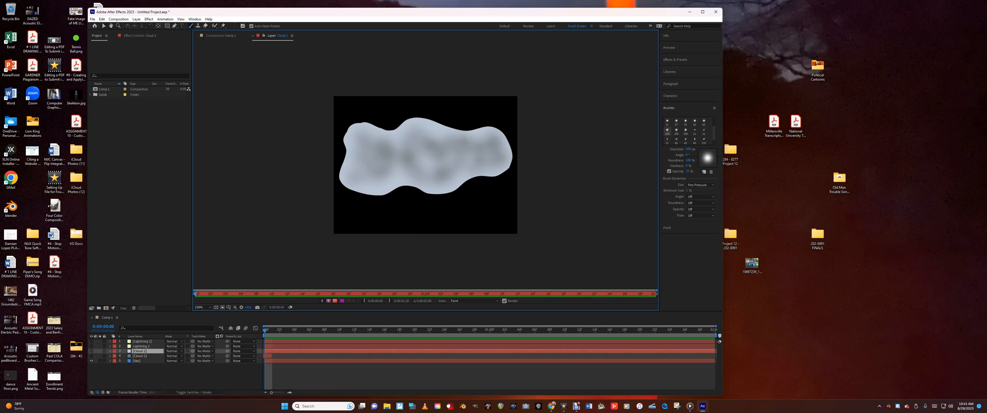
{"action": "left_click", "coordinate": [369, 156]}
{"action": "left_click", "coordinate": [398, 151]}
{"action": "left_click", "coordinate": [439, 171]}
{"action": "left_click", "coordinate": [432, 183]}
{"action": "left_click", "coordinate": [372, 183]}
{"action": "left_click", "coordinate": [413, 135]}
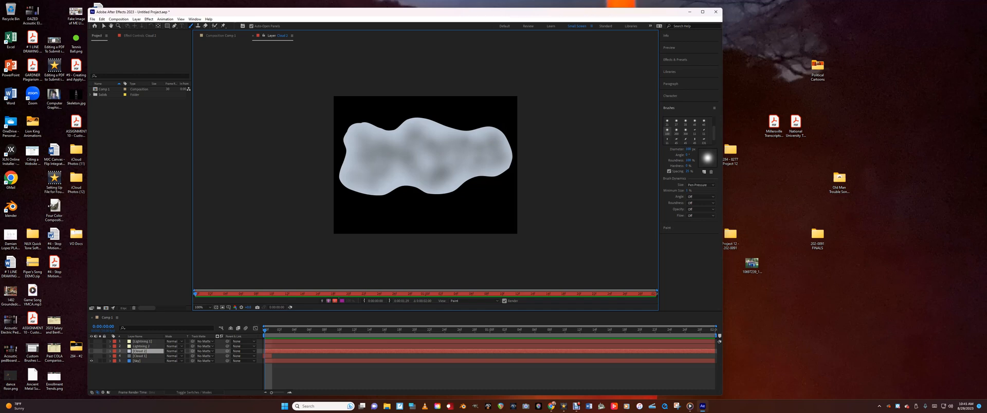
Feather the first mask of the second cloud layer so its edge becomes slightly soft, then collapse the layer's properties
{"action": "left_click", "coordinate": [109, 352]}
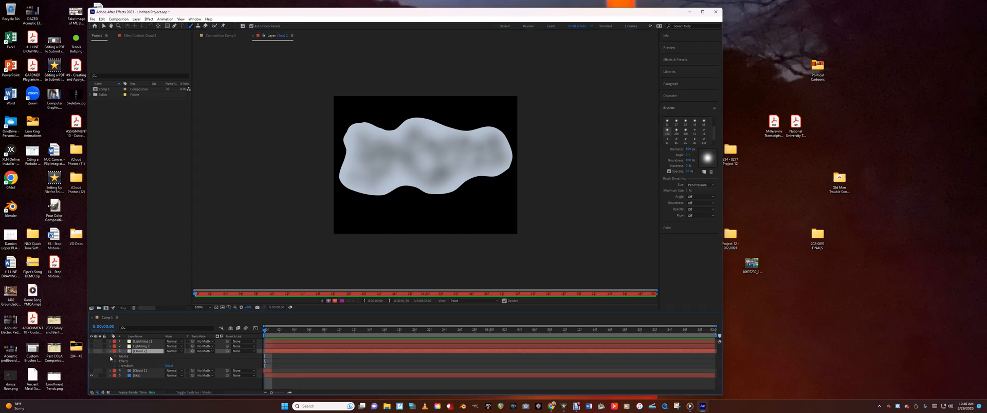
{"action": "left_click", "coordinate": [115, 358]}
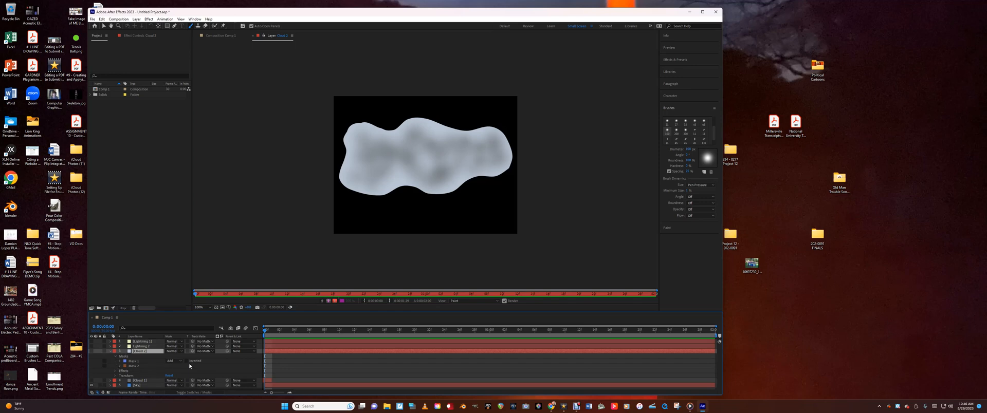
{"action": "left_click", "coordinate": [121, 362]}
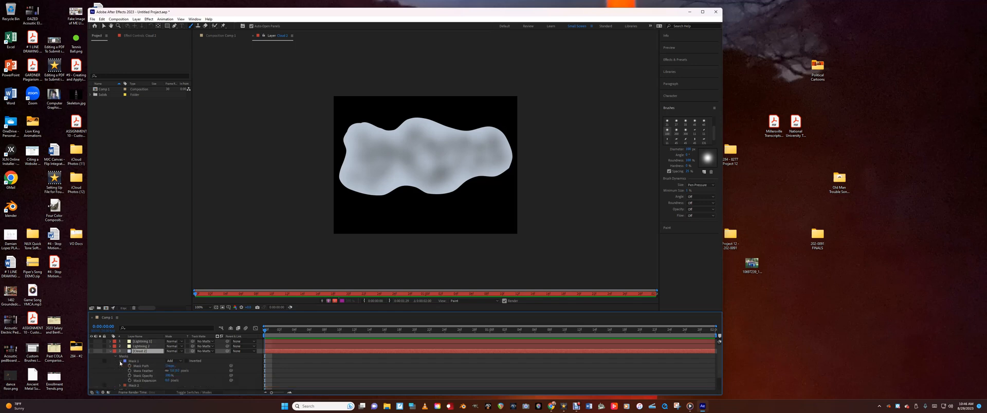
{"action": "left_click_drag", "start_coordinate": [172, 371], "coordinate": [174, 370]}
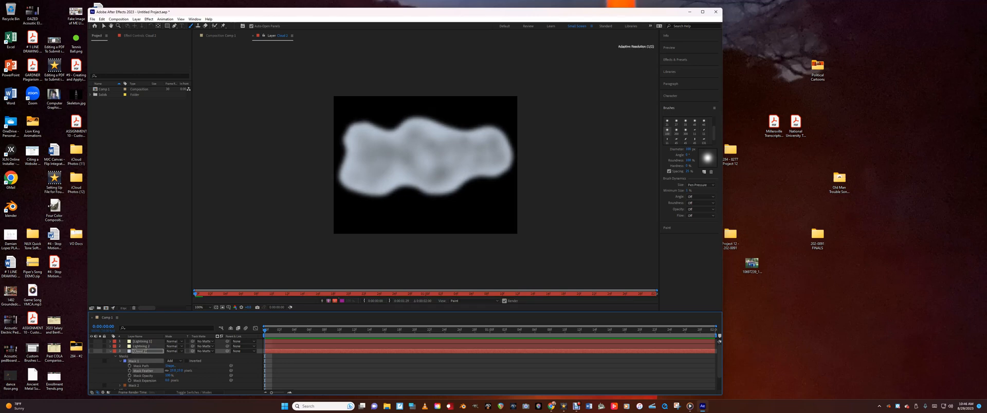
{"action": "left_click_drag", "start_coordinate": [174, 370], "coordinate": [170, 371]}
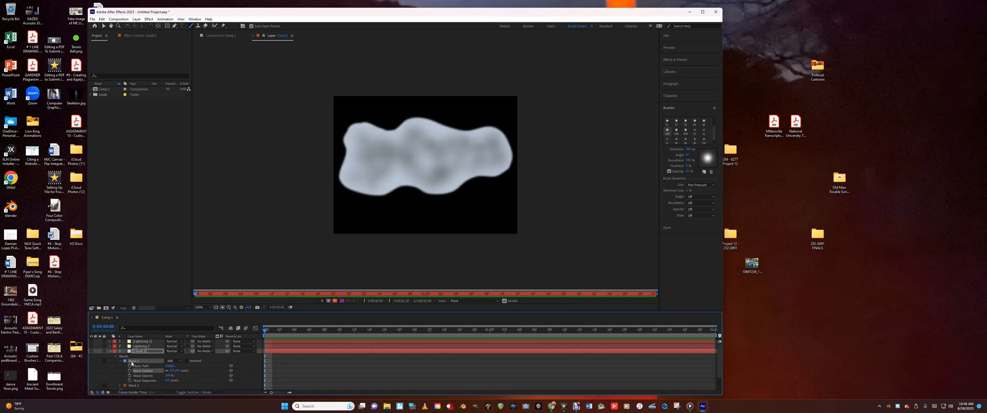
{"action": "left_click", "coordinate": [109, 352]}
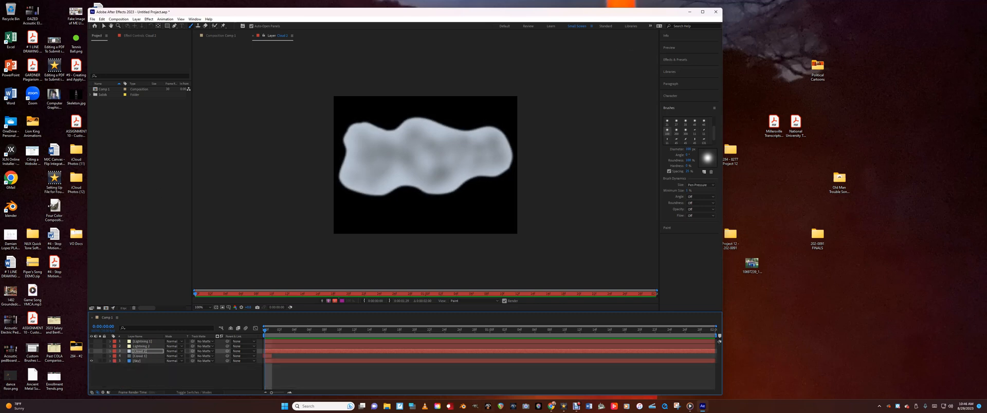
Close the second cloud's layer view and make both cloud layers visible in the composition
{"action": "left_click", "coordinate": [253, 36]}
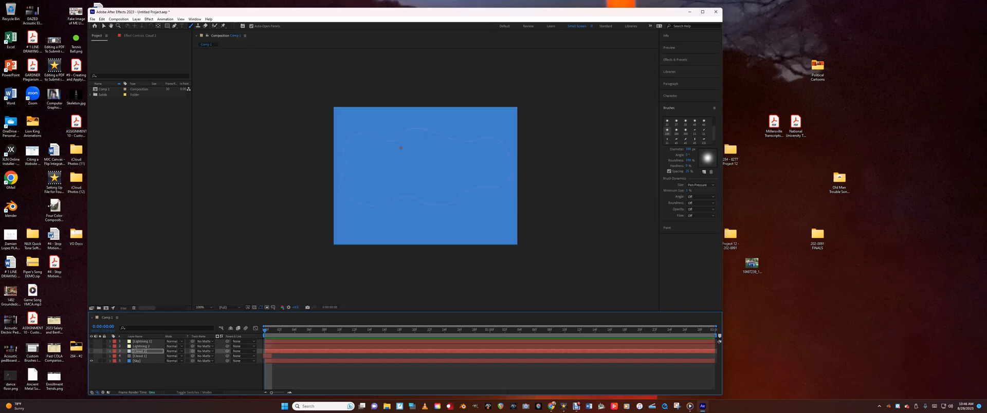
{"action": "left_click", "coordinate": [91, 356]}
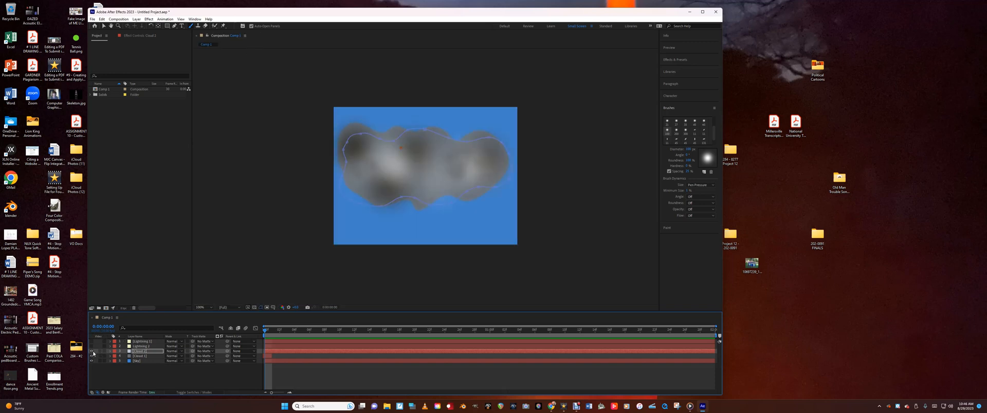
{"action": "left_click", "coordinate": [92, 352]}
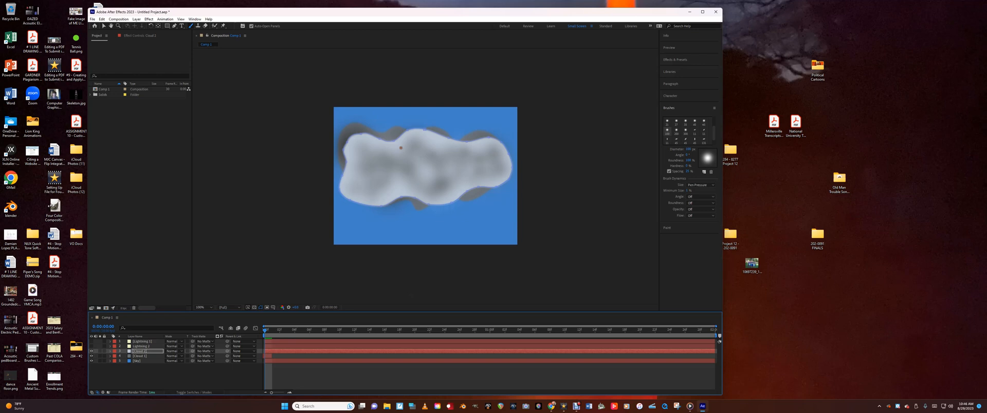
Activate the Pen tool, make the lower of the two lightning layers visible and open it on its own
{"action": "left_click", "coordinate": [176, 28]}
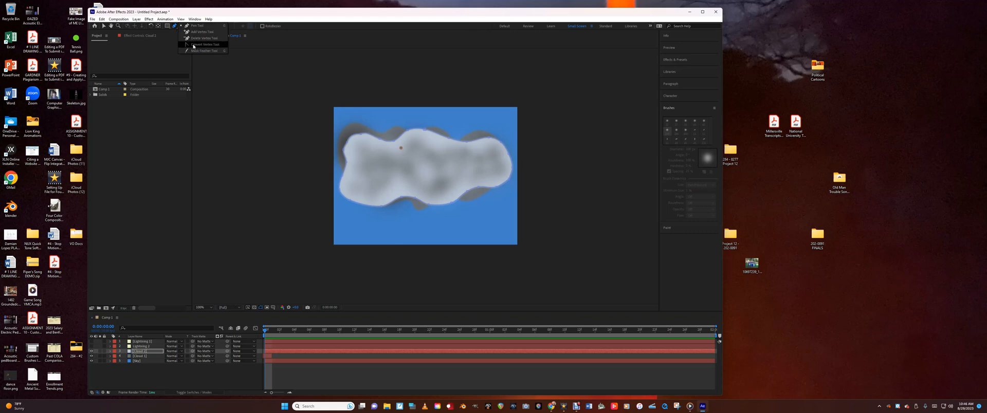
{"action": "left_click", "coordinate": [175, 27]}
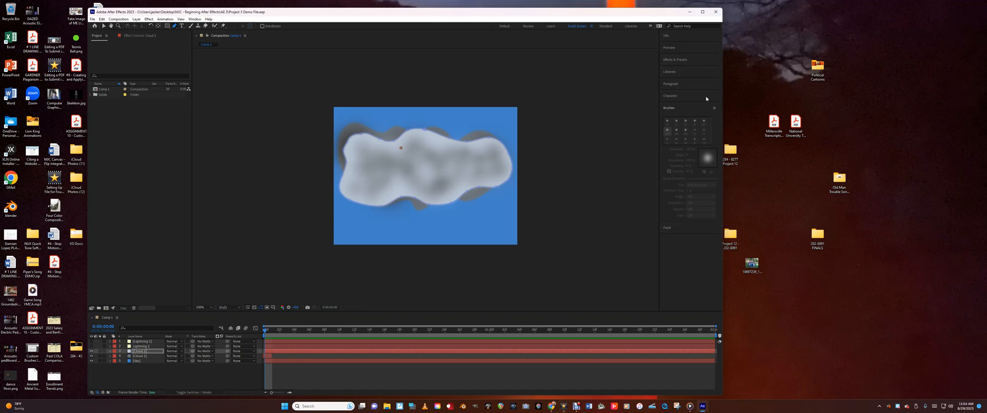
{"action": "left_click", "coordinate": [91, 348]}
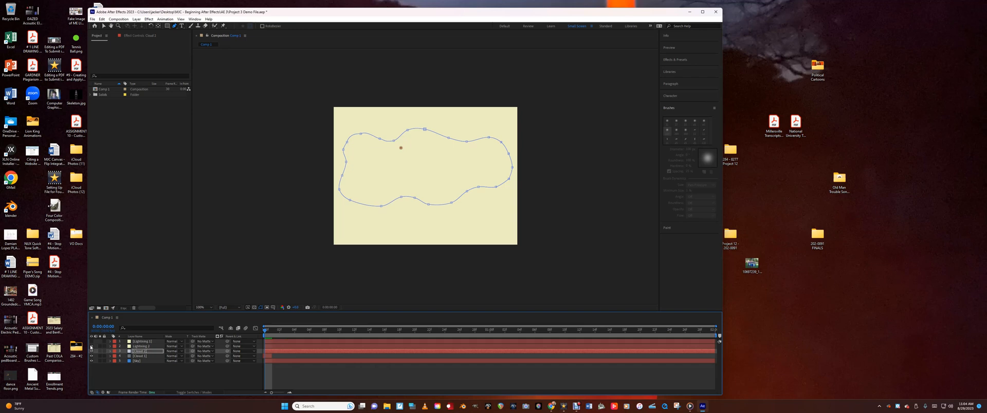
{"action": "left_click", "coordinate": [134, 347]}
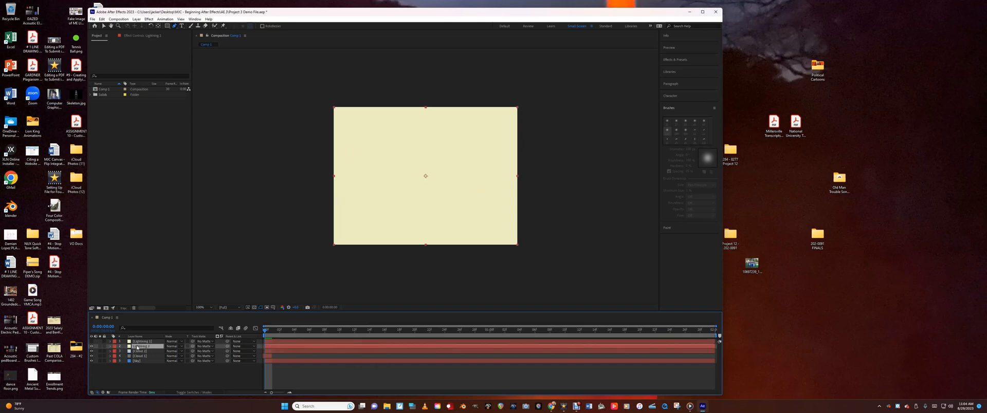
{"action": "double_click", "coordinate": [138, 348]}
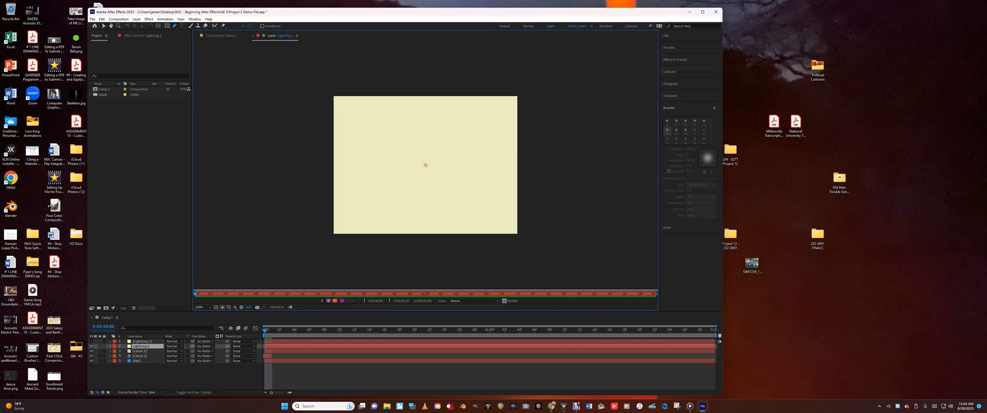
Draw a closed zigzag lightning-bolt mask right of the layer's center, running from the upper edge to a point near the lower edge
{"action": "left_click", "coordinate": [447, 103]}
{"action": "left_click", "coordinate": [431, 135]}
{"action": "left_click", "coordinate": [432, 149]}
{"action": "left_click", "coordinate": [450, 143]}
{"action": "left_click", "coordinate": [439, 163]}
{"action": "left_click", "coordinate": [454, 162]}
{"action": "left_click", "coordinate": [442, 183]}
{"action": "left_click", "coordinate": [452, 187]}
{"action": "left_click", "coordinate": [443, 208]}
{"action": "left_click", "coordinate": [431, 229]}
{"action": "left_click", "coordinate": [469, 196]}
{"action": "left_click", "coordinate": [484, 178]}
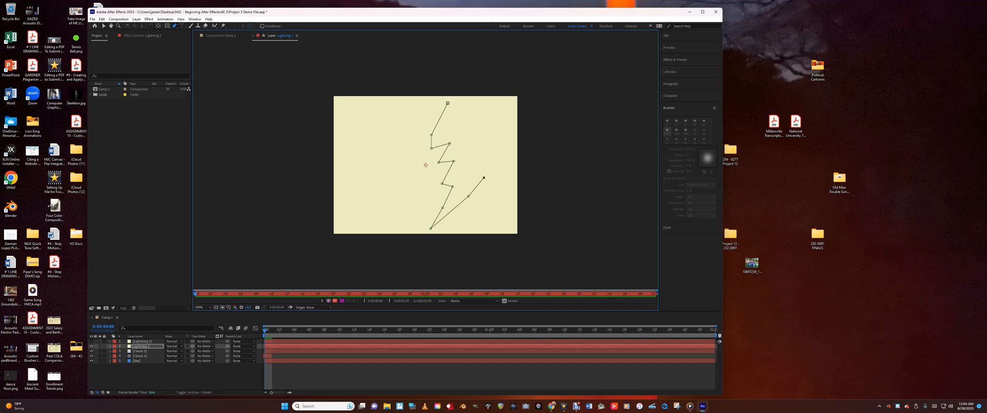
{"action": "left_click", "coordinate": [462, 174]}
{"action": "left_click", "coordinate": [484, 141]}
{"action": "left_click", "coordinate": [461, 146]}
{"action": "left_click", "coordinate": [472, 128]}
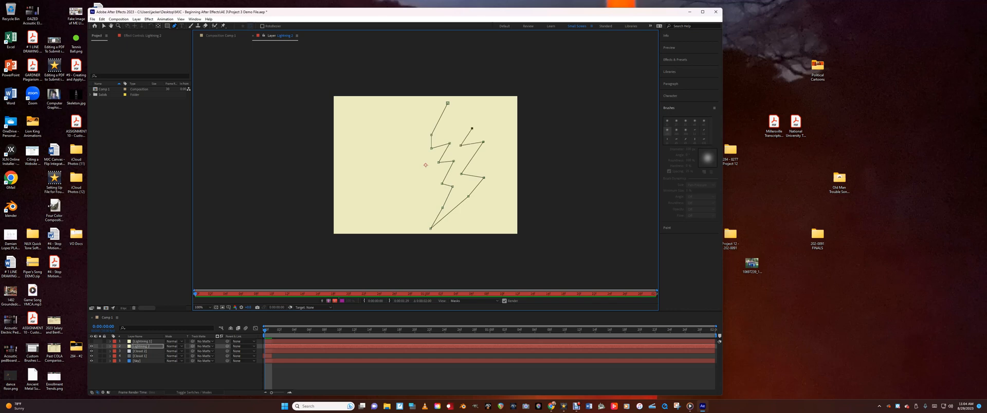
{"action": "left_click", "coordinate": [448, 132]}
{"action": "left_click", "coordinate": [480, 97]}
{"action": "left_click", "coordinate": [448, 103]}
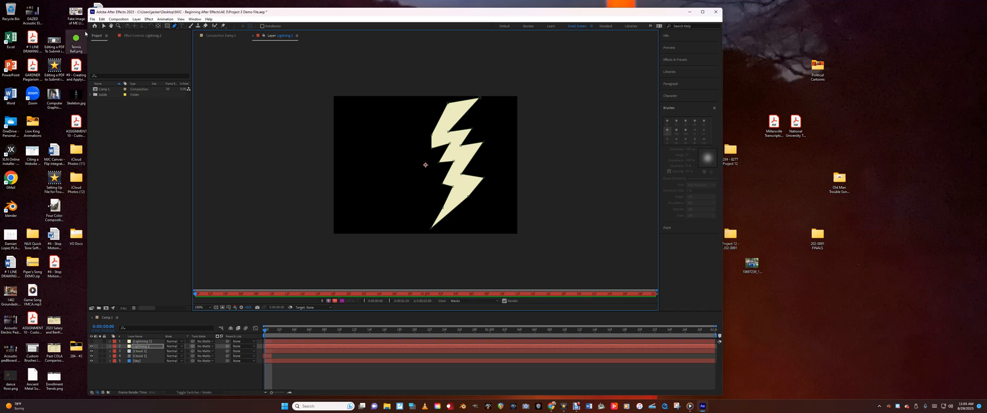
Straighten the bolt's upper-left edge and reshape its lower-right vertices into a sharper spike and narrower tail with the Selection tool
{"action": "left_click", "coordinate": [104, 26]}
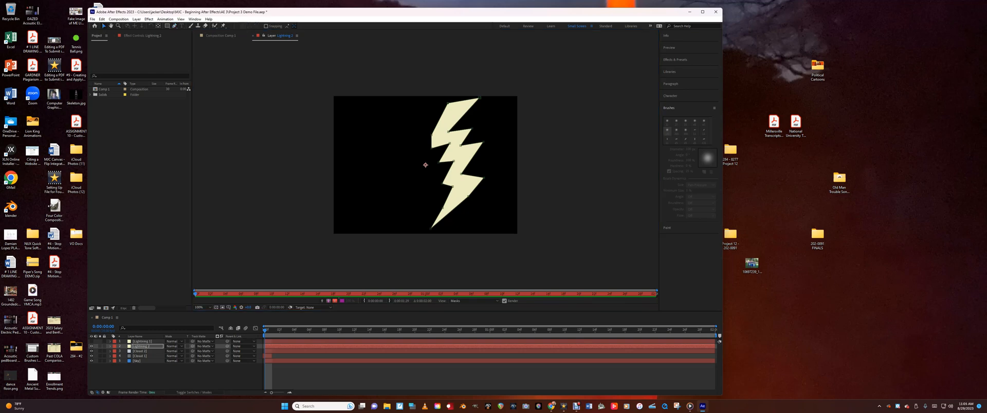
{"action": "mouse_move", "coordinate": [432, 136]}
{"action": "left_mouse_down"}
{"action": "mouse_move", "coordinate": [432, 127]}
{"action": "mouse_move", "coordinate": [434, 139]}
{"action": "left_mouse_up"}
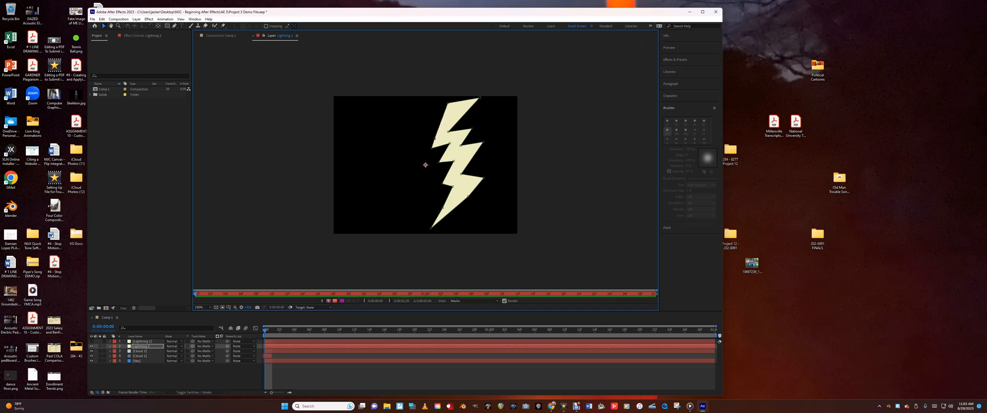
{"action": "left_click_drag", "start_coordinate": [468, 196], "coordinate": [487, 166]}
{"action": "left_click_drag", "start_coordinate": [465, 193], "coordinate": [462, 188]}
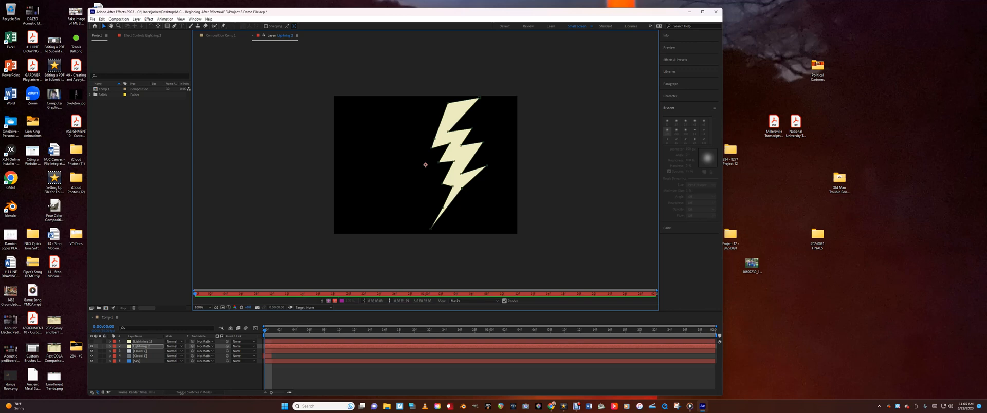
Make the upper lightning layer visible, open it on its own and activate the Pen tool
{"action": "left_click", "coordinate": [142, 342]}
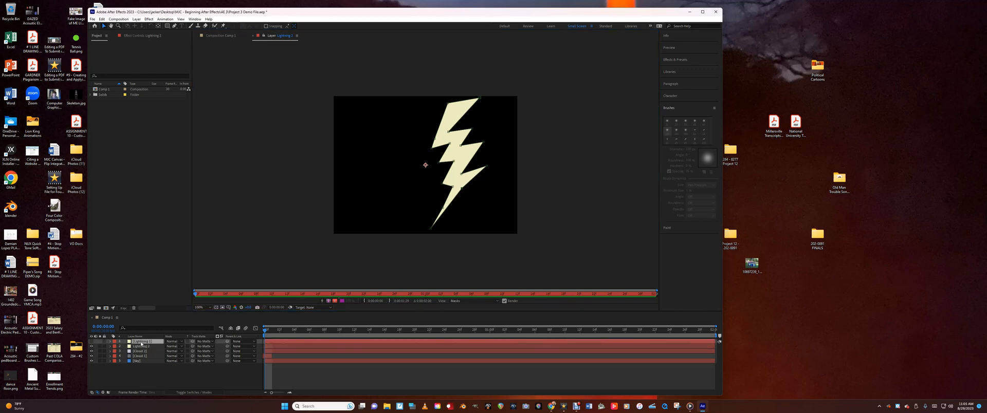
{"action": "left_click", "coordinate": [90, 344]}
{"action": "left_click", "coordinate": [139, 342]}
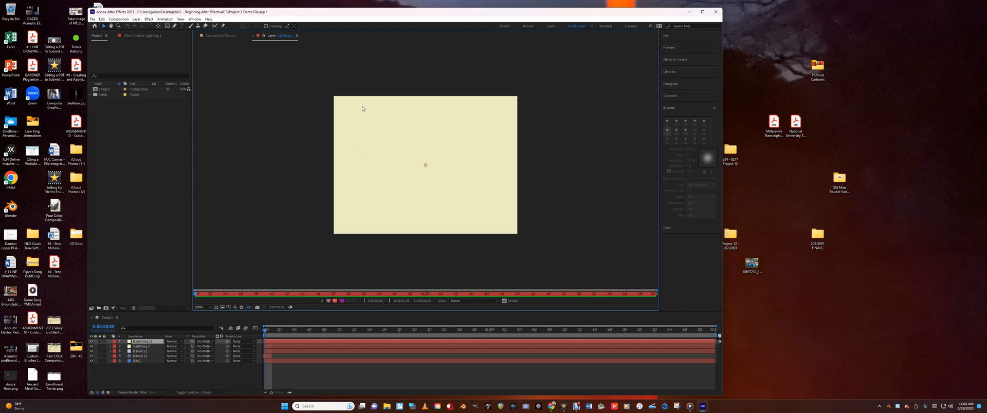
{"action": "left_click", "coordinate": [175, 26]}
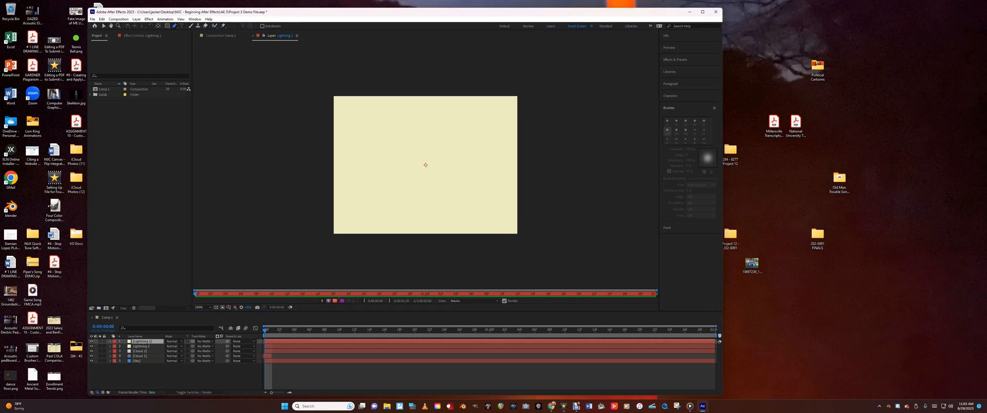
Draw a closed zigzag lightning-bolt mask along the layer's left side, from the upper-left corner to a point near the lower edge
{"action": "left_click", "coordinate": [352, 101]}
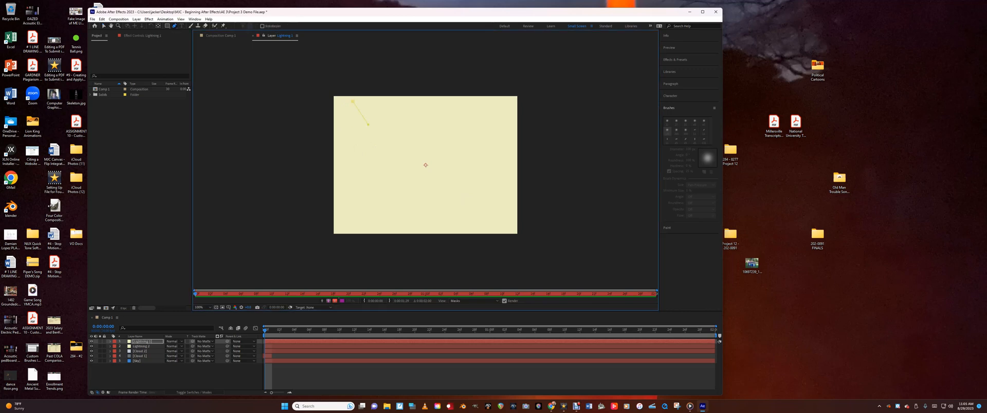
{"action": "left_click", "coordinate": [357, 142]}
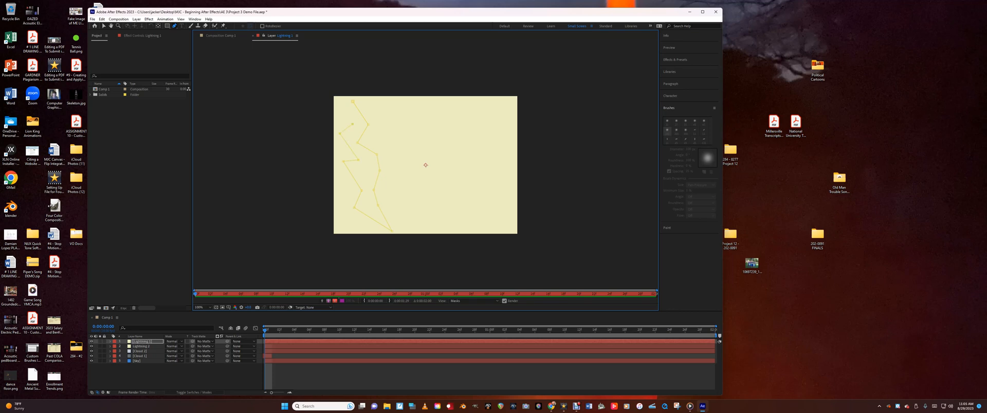
{"action": "left_click", "coordinate": [336, 98]}
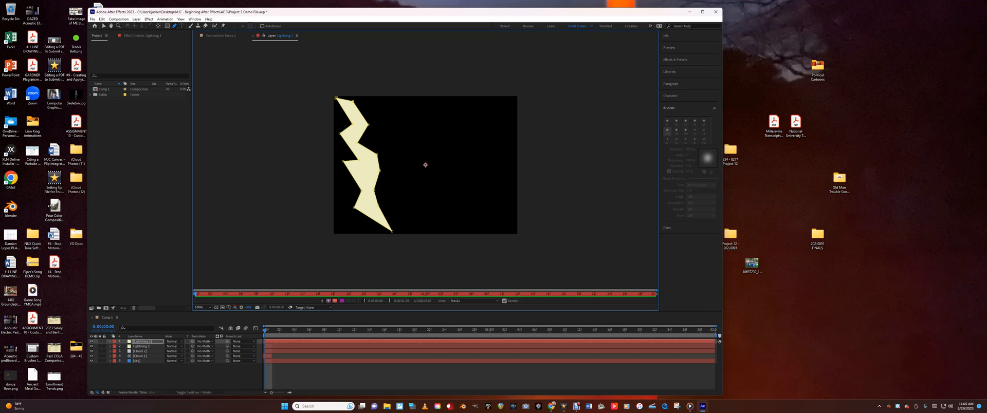
Pull the bolt's middle right vertex outward into a sharp spike with the Selection tool and return to the composition view
{"action": "left_click", "coordinate": [104, 26]}
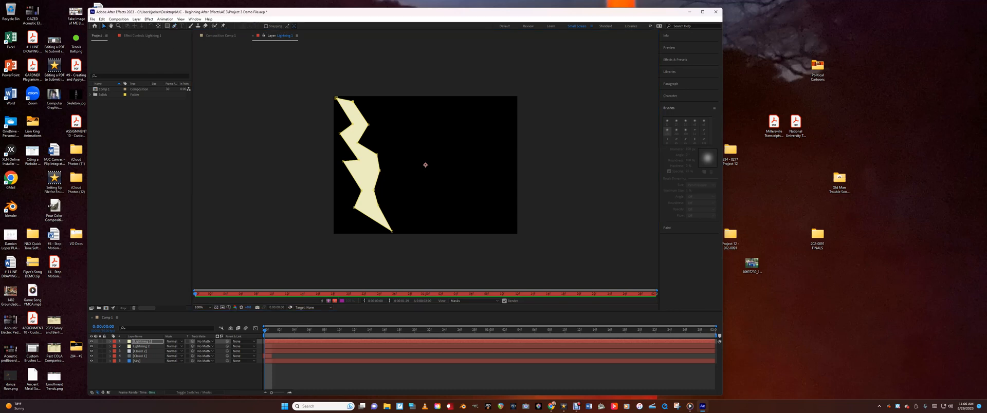
{"action": "left_click_drag", "start_coordinate": [380, 171], "coordinate": [399, 166]}
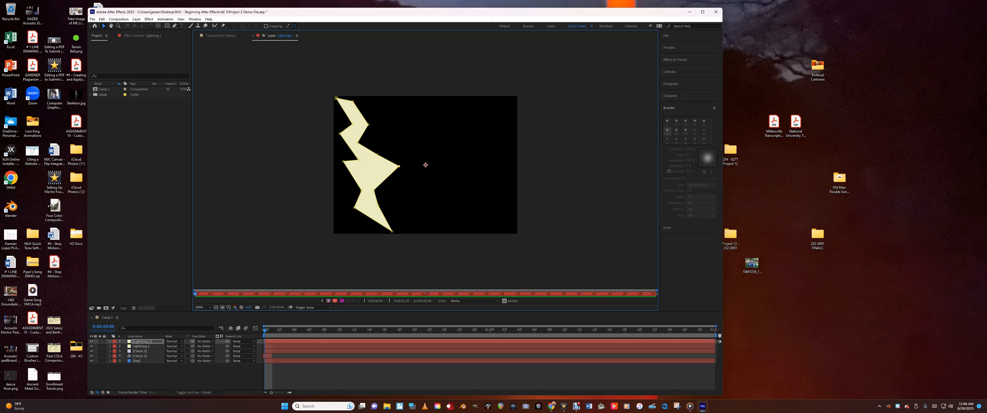
{"action": "left_click", "coordinate": [253, 35]}
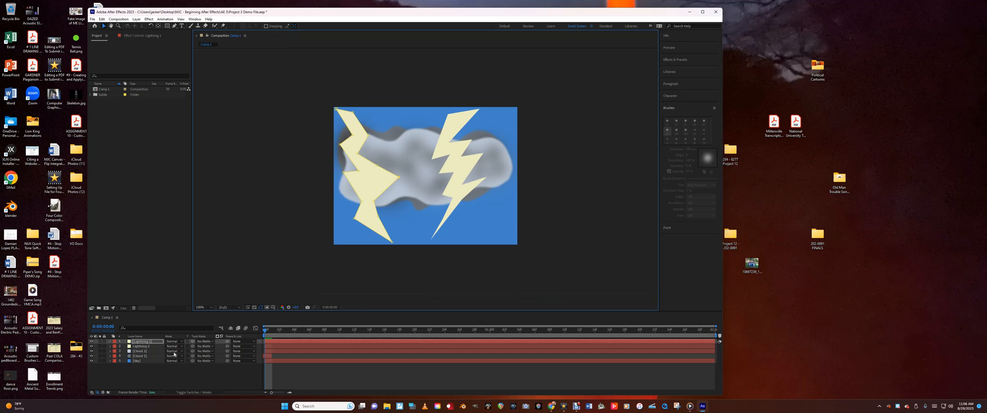
Lower the upper lightning layer's opacity so that the left bolt is slightly see-through
{"action": "left_click", "coordinate": [110, 341]}
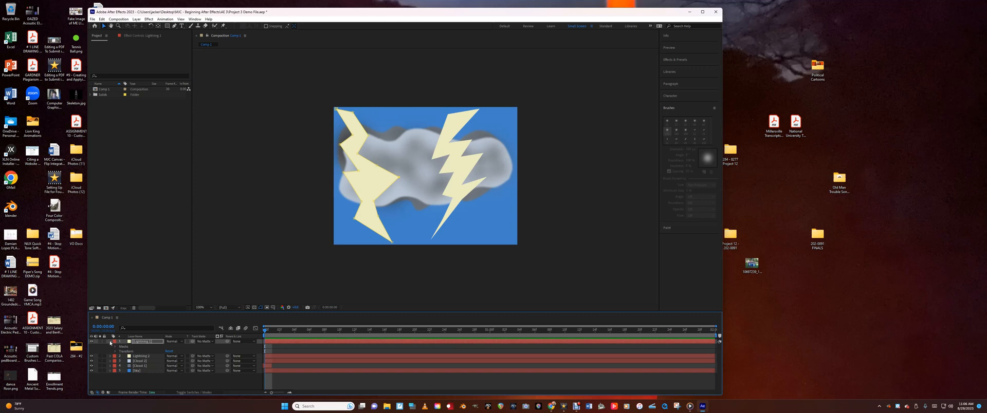
{"action": "left_click", "coordinate": [115, 352]}
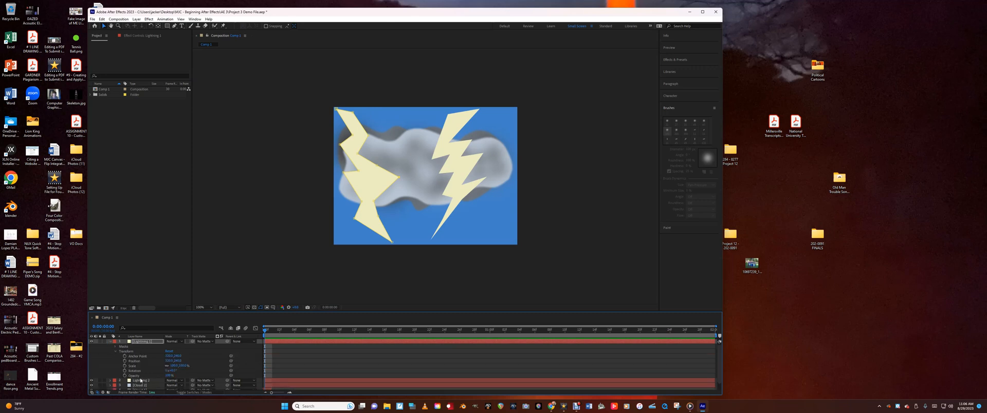
{"action": "mouse_move", "coordinate": [168, 376]}
{"action": "left_mouse_down"}
{"action": "mouse_move", "coordinate": [143, 376]}
{"action": "mouse_move", "coordinate": [160, 376]}
{"action": "left_mouse_up"}
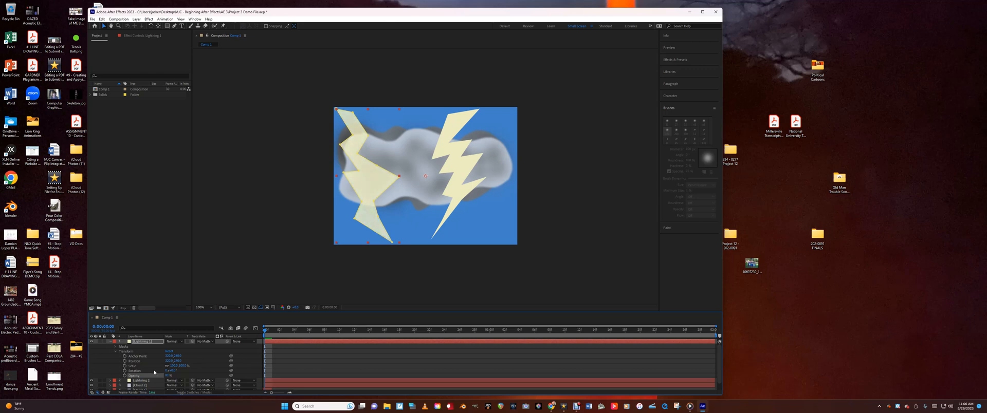
{"action": "left_click", "coordinate": [110, 342]}
Lower the opacity of the lower lightning layer so that the right bolt is semi-transparent
{"action": "left_click", "coordinate": [142, 347]}
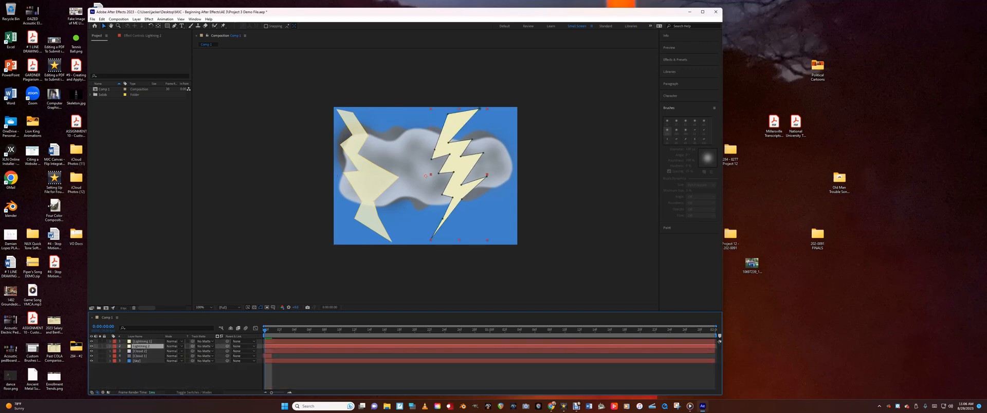
{"action": "left_click", "coordinate": [110, 348]}
{"action": "left_click", "coordinate": [114, 357]}
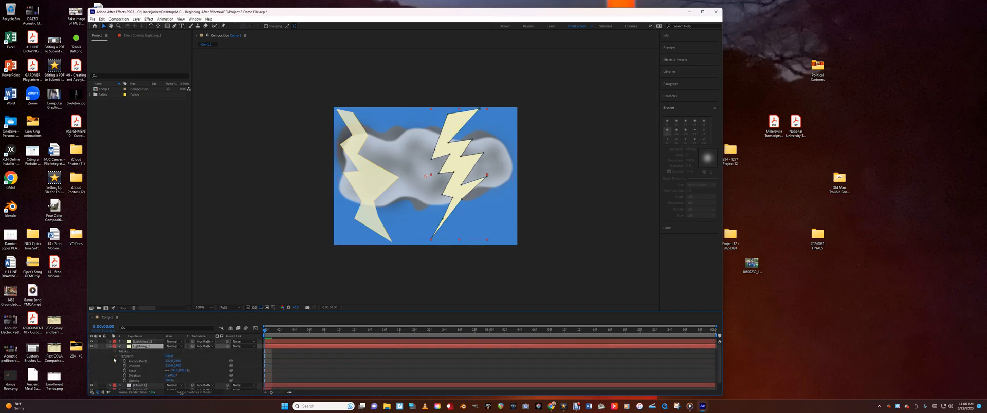
{"action": "left_click", "coordinate": [169, 381]}
{"action": "type", "text": "60"}
{"action": "key", "text": "Return"}
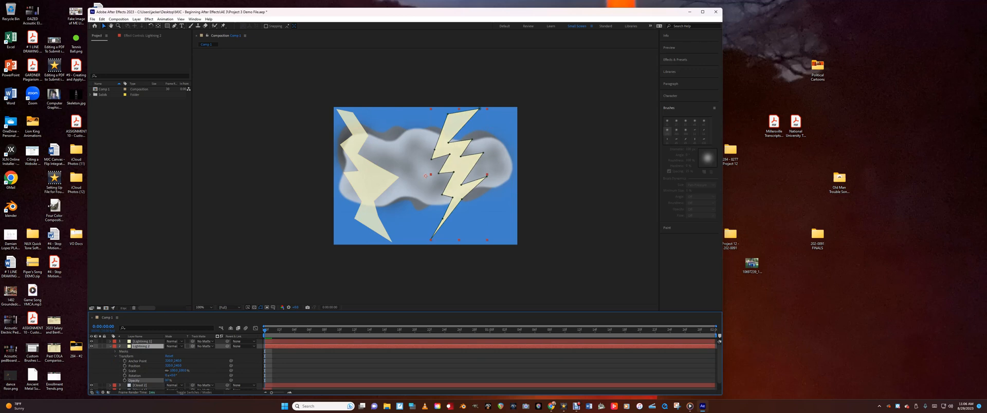
{"action": "left_click_drag", "start_coordinate": [156, 382], "coordinate": [156, 381]}
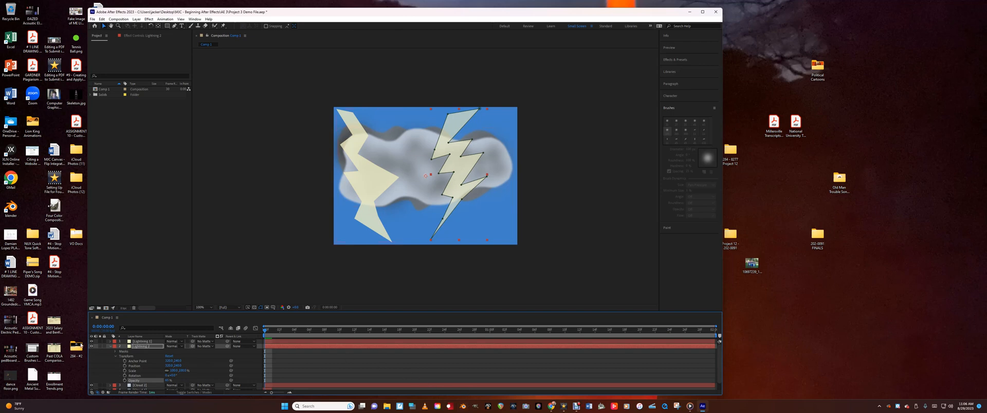
{"action": "left_click", "coordinate": [110, 347]}
Move the lower lightning layer beneath the upper cloud layer in the stack and raise its opacity slightly
{"action": "left_click_drag", "start_coordinate": [136, 348], "coordinate": [136, 357]}
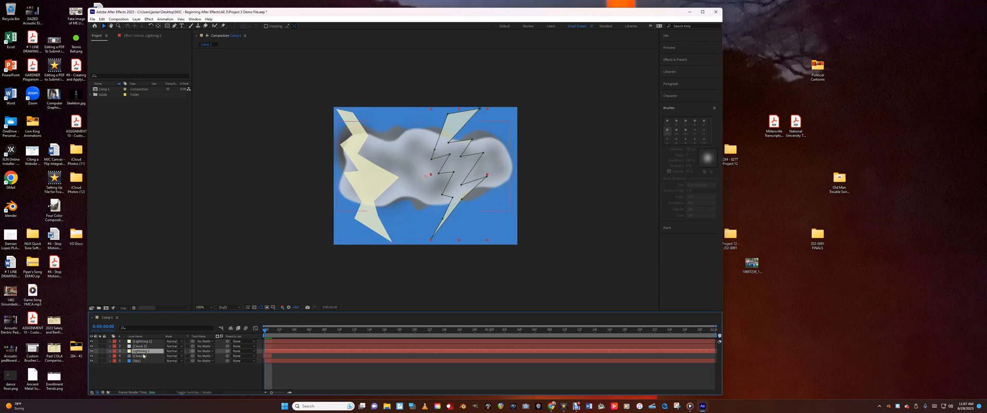
{"action": "left_click", "coordinate": [110, 352]}
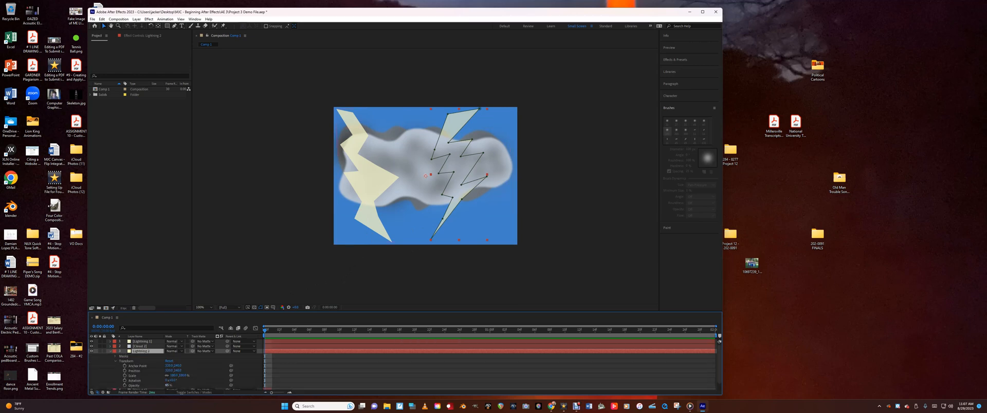
{"action": "left_click_drag", "start_coordinate": [168, 385], "coordinate": [181, 386]}
{"action": "key", "text": "Return"}
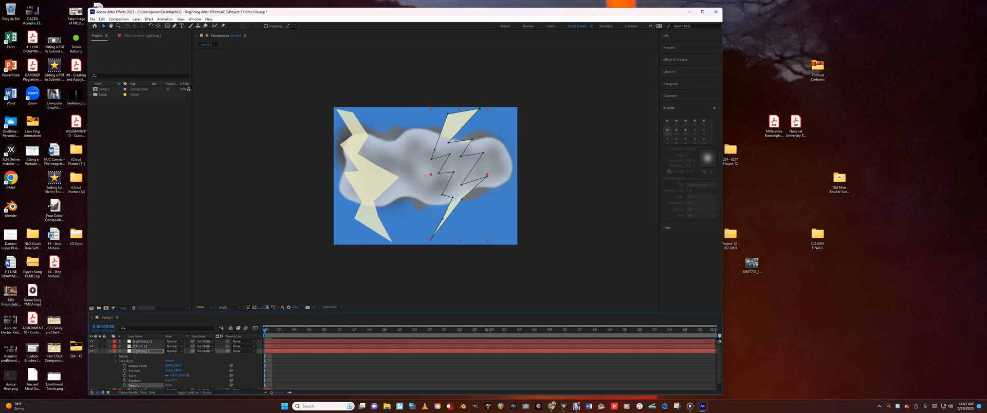
Reduce the upper cloud layer's opacity so that the right bolt shows through the cloud
{"action": "left_click", "coordinate": [140, 347]}
{"action": "left_click", "coordinate": [110, 351]}
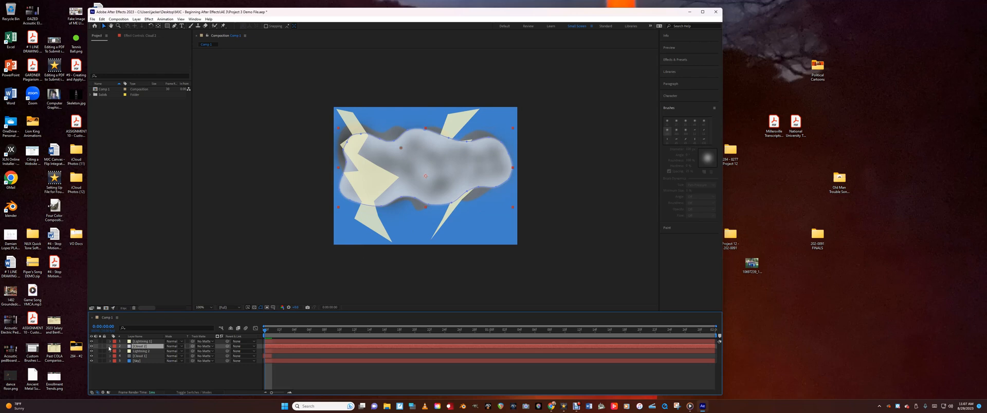
{"action": "left_click", "coordinate": [110, 347]}
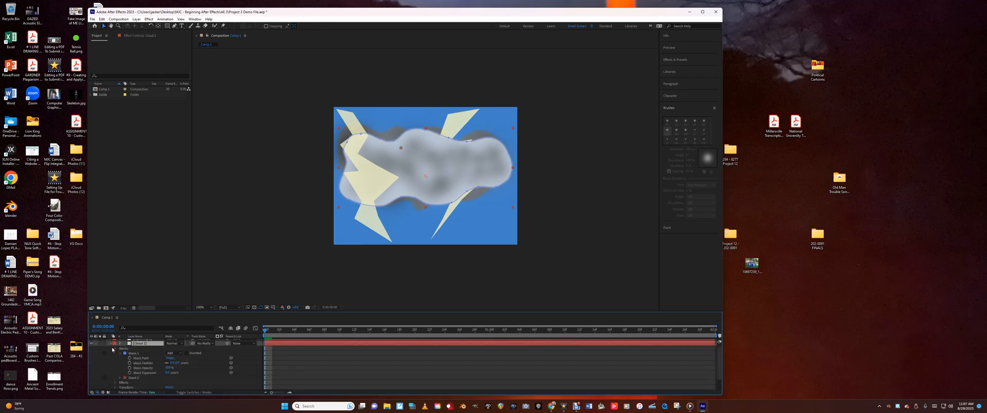
{"action": "left_click", "coordinate": [115, 389]}
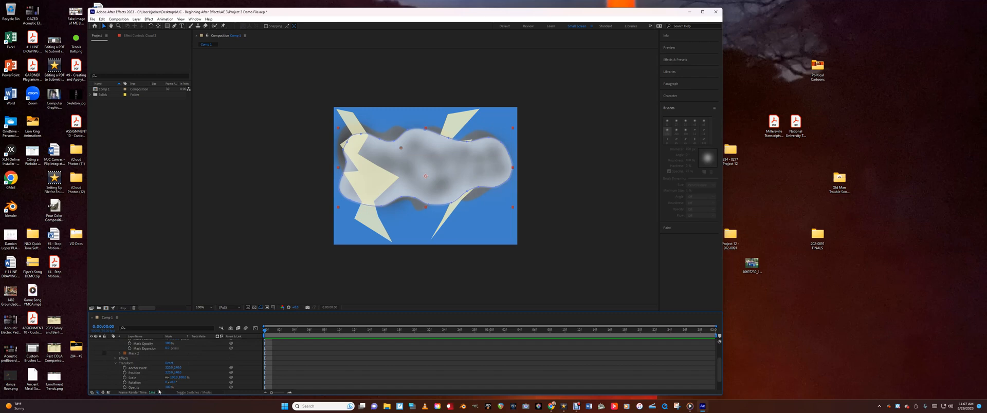
{"action": "left_click_drag", "start_coordinate": [168, 388], "coordinate": [160, 388]}
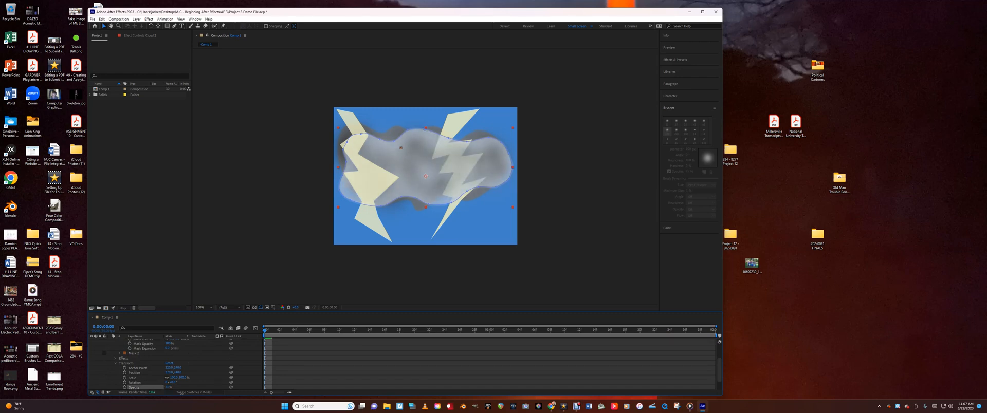
{"action": "left_click_drag", "start_coordinate": [161, 388], "coordinate": [163, 388]}
{"action": "left_click", "coordinate": [115, 364]}
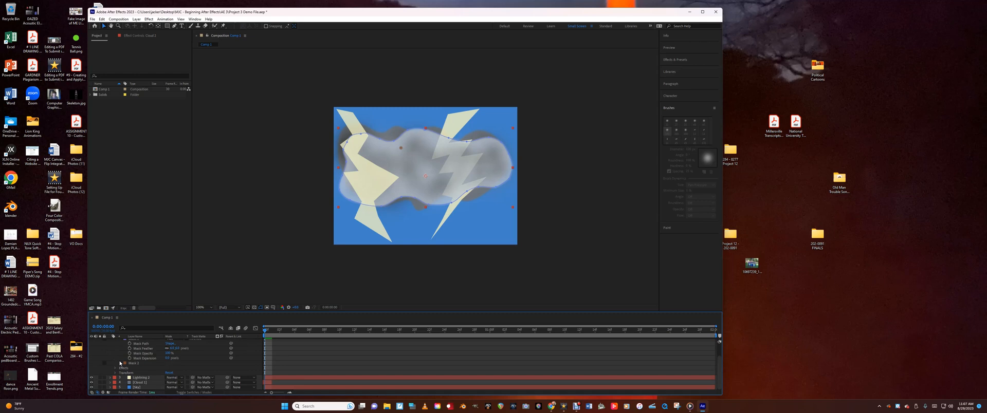
{"action": "scroll", "coordinate": [120, 363], "scroll_direction": "up", "scroll_amount": 2}
{"action": "left_click", "coordinate": [112, 348]}
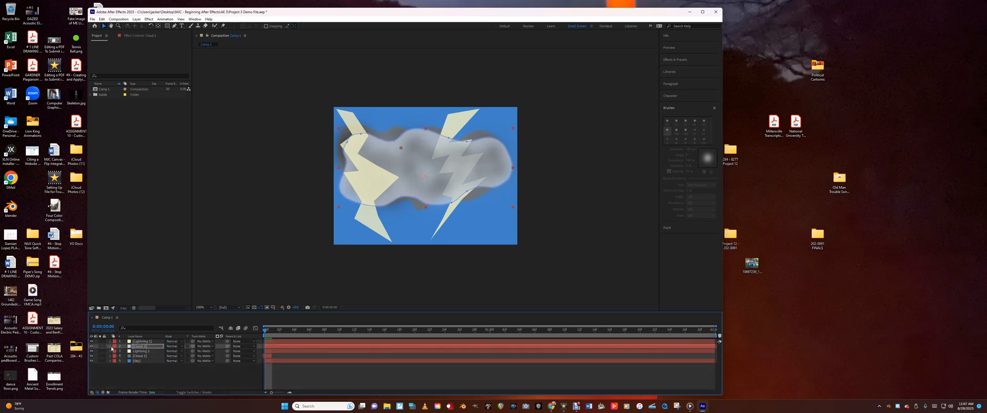
Reduce the opacity of the lower cloud layer, just above the sky, so that it is partly transparent
{"action": "left_click", "coordinate": [138, 356]}
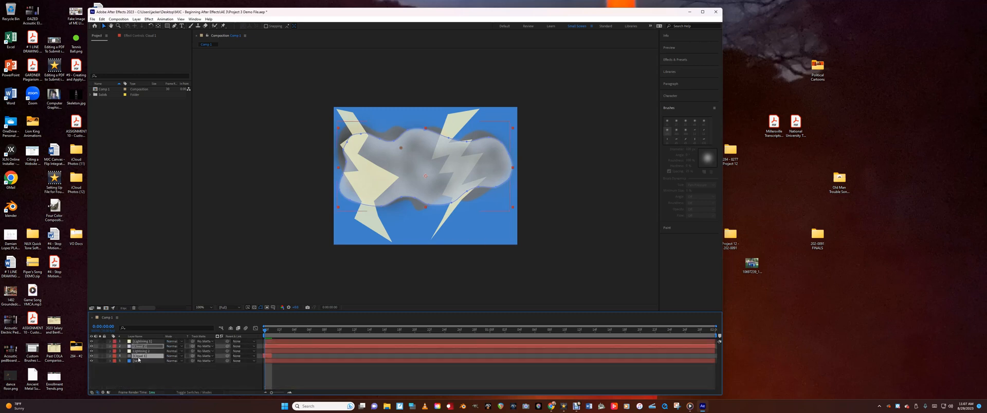
{"action": "left_click", "coordinate": [110, 356]}
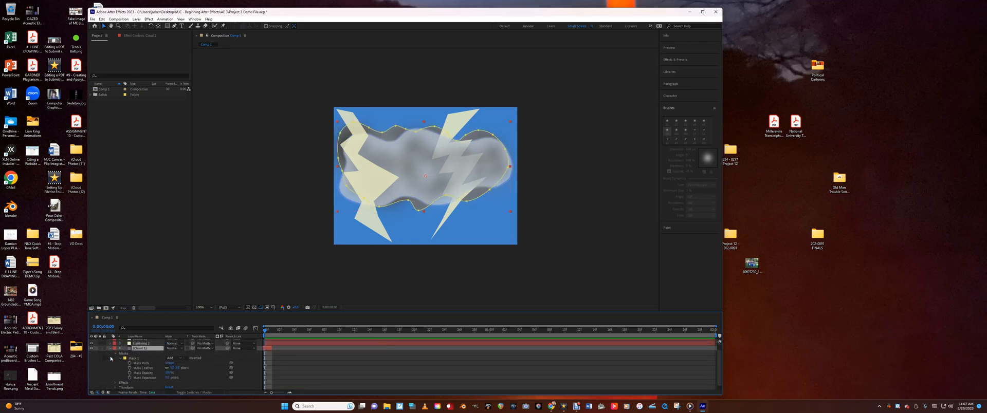
{"action": "left_click", "coordinate": [115, 388]}
{"action": "left_click_drag", "start_coordinate": [169, 387], "coordinate": [164, 387]}
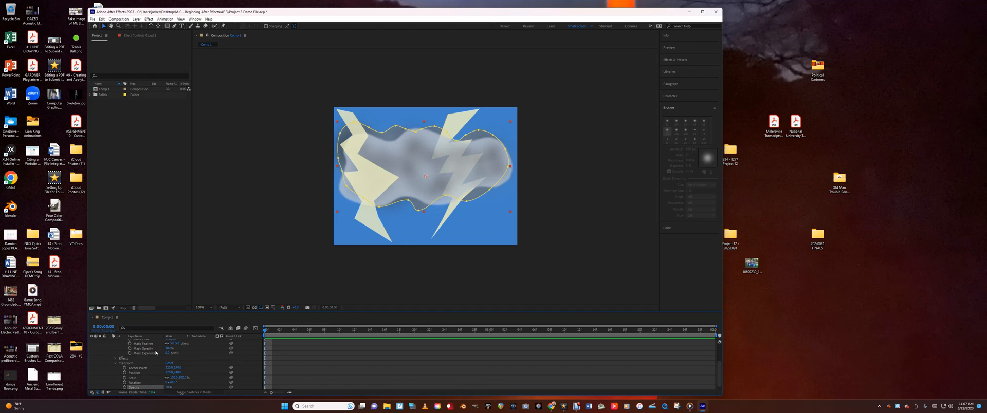
{"action": "left_click", "coordinate": [116, 363]}
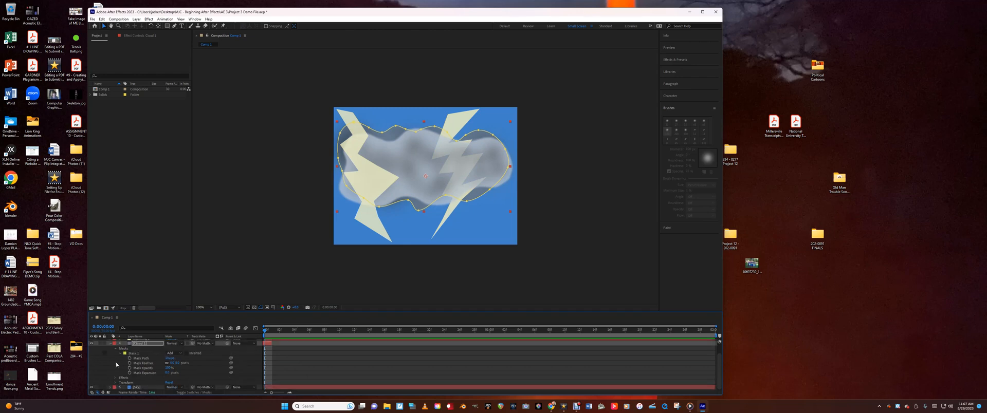
{"action": "left_click", "coordinate": [110, 345]}
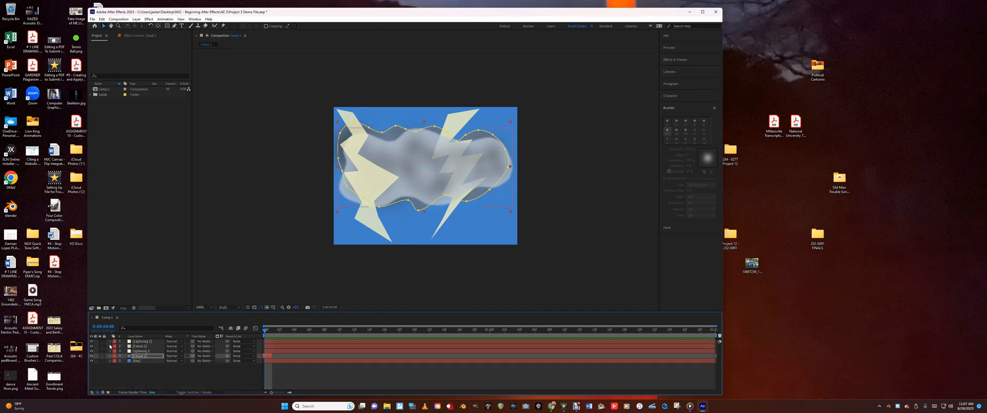
Hide both cloud layers, leaving only the sky and the two lightning bolts visible, and select the upper lightning layer
{"action": "left_click", "coordinate": [142, 342]}
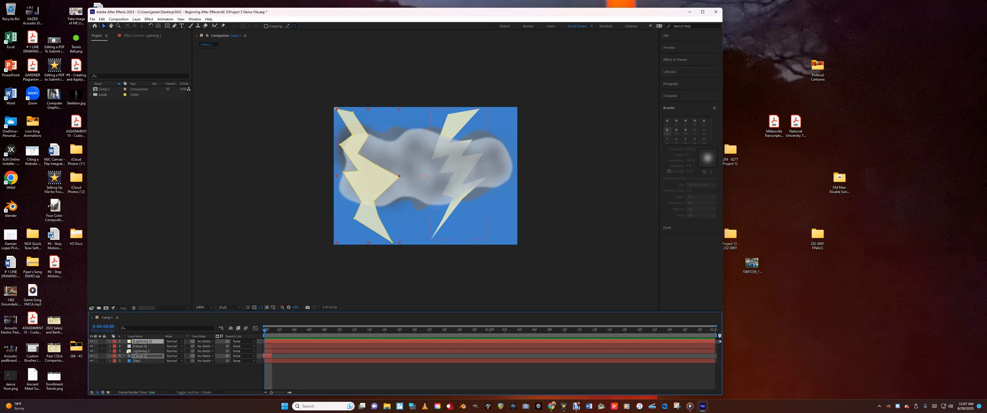
{"action": "left_click", "coordinate": [92, 356]}
{"action": "left_click", "coordinate": [91, 357]}
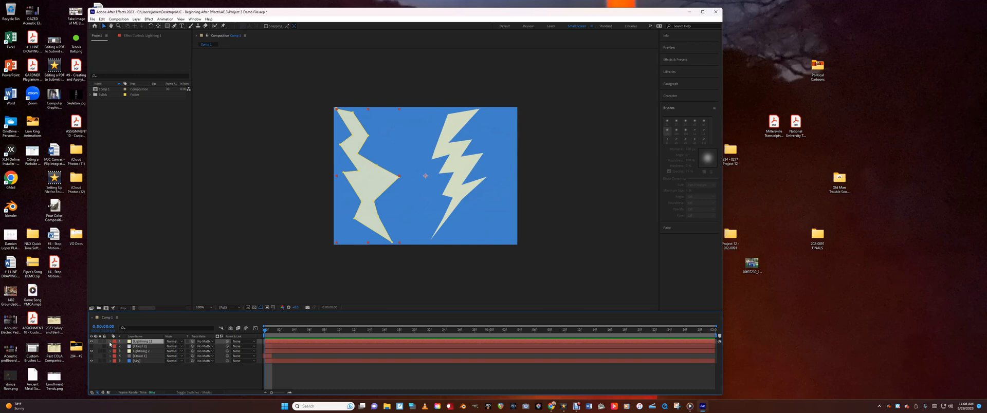
Set the upper lightning layer's opacity to 0% and play the composition
{"action": "left_click", "coordinate": [109, 343]}
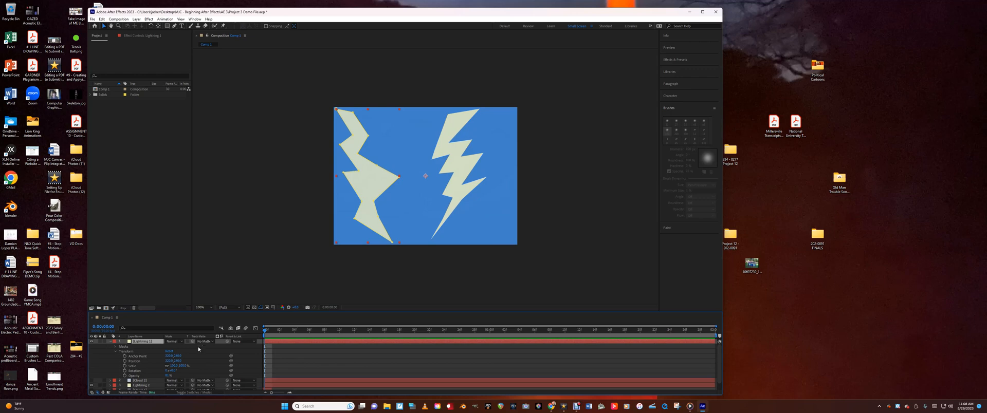
{"action": "left_click", "coordinate": [134, 376]}
{"action": "left_click_drag", "start_coordinate": [167, 376], "coordinate": [141, 376]}
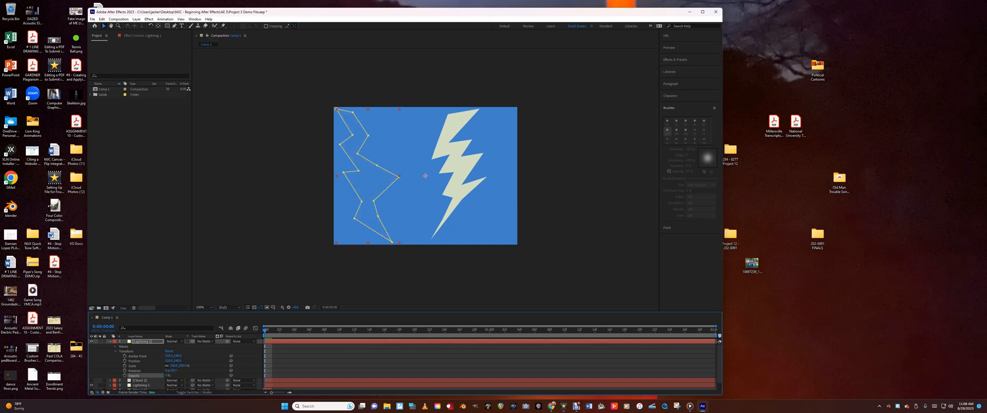
{"action": "key", "text": "space"}
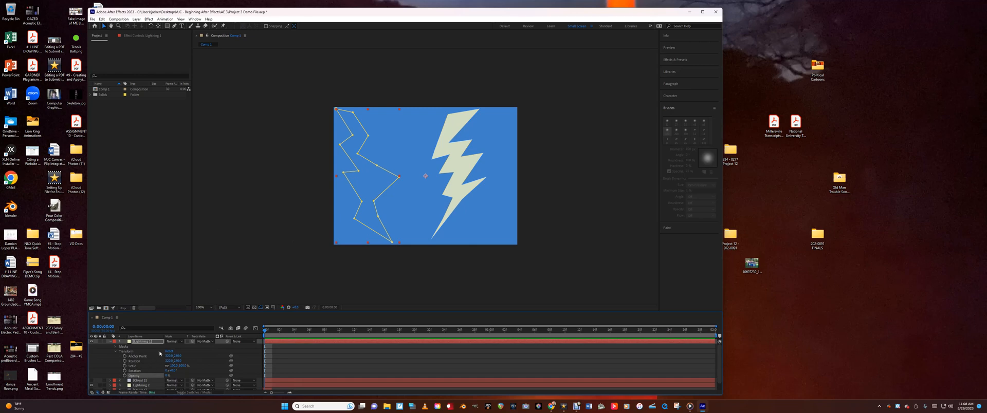
Start keyframing the upper lightning layer's opacity at 0:00 and copy its 0% keyframe to 0:16
{"action": "left_click", "coordinate": [125, 376]}
{"action": "left_click_drag", "start_coordinate": [266, 332], "coordinate": [383, 338]}
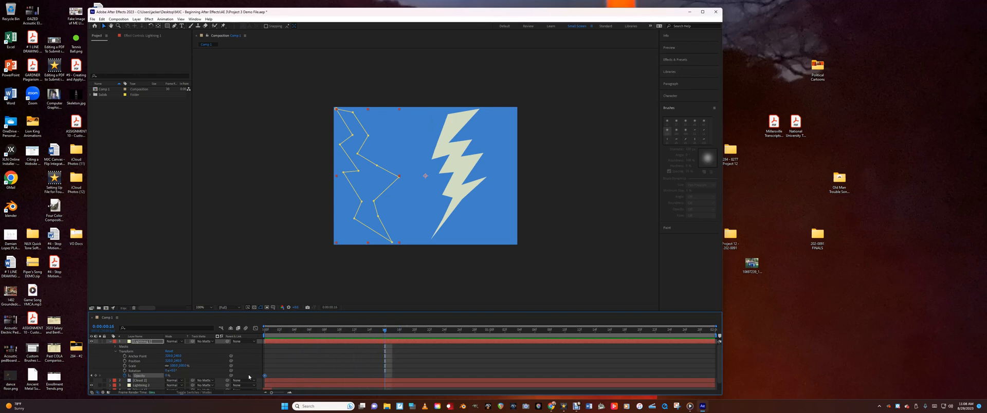
{"action": "left_click", "coordinate": [419, 369]}
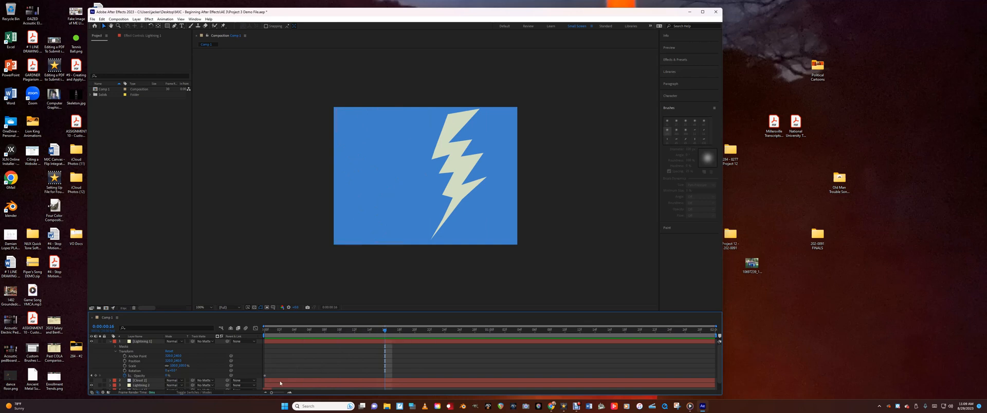
{"action": "left_click", "coordinate": [265, 379]}
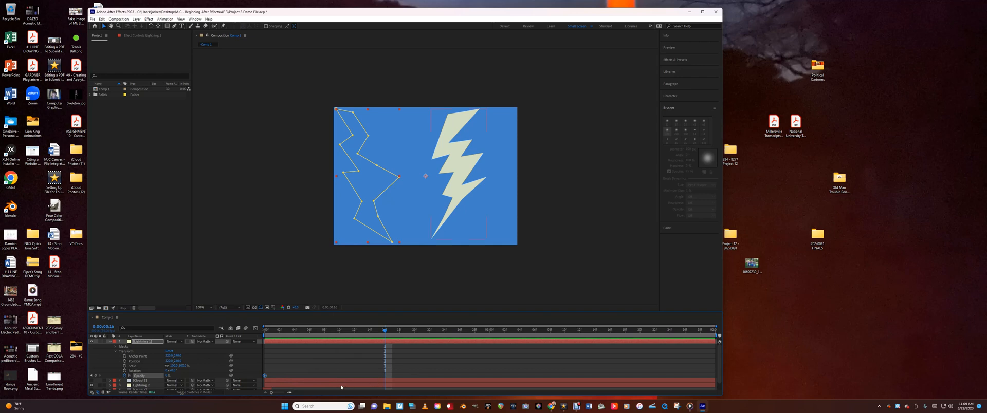
{"action": "left_click", "coordinate": [281, 379]}
{"action": "left_click", "coordinate": [265, 378]}
{"action": "mouse_move", "coordinate": [265, 380]}
{"action": "key", "text": "Home"}
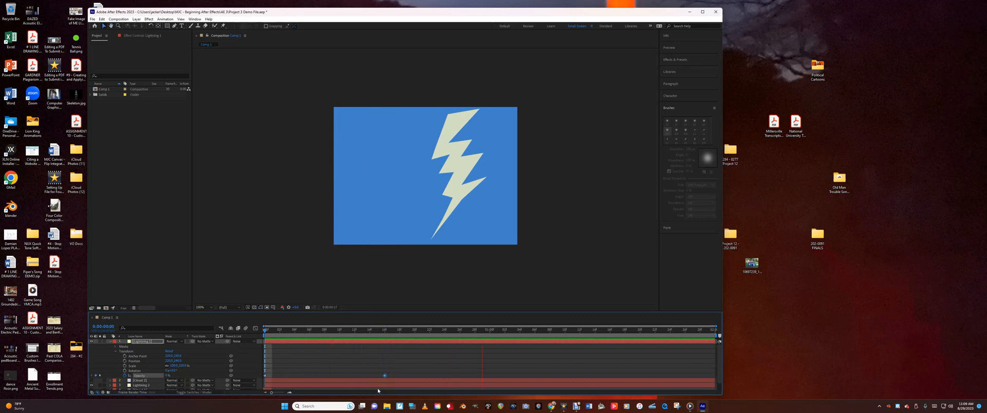
Keyframe the upper lightning layer's opacity up to 100% at 1:00 and back down to 0% at 1:12
{"action": "left_click", "coordinate": [384, 376]}
{"action": "left_click_drag", "start_coordinate": [386, 332], "coordinate": [490, 340]}
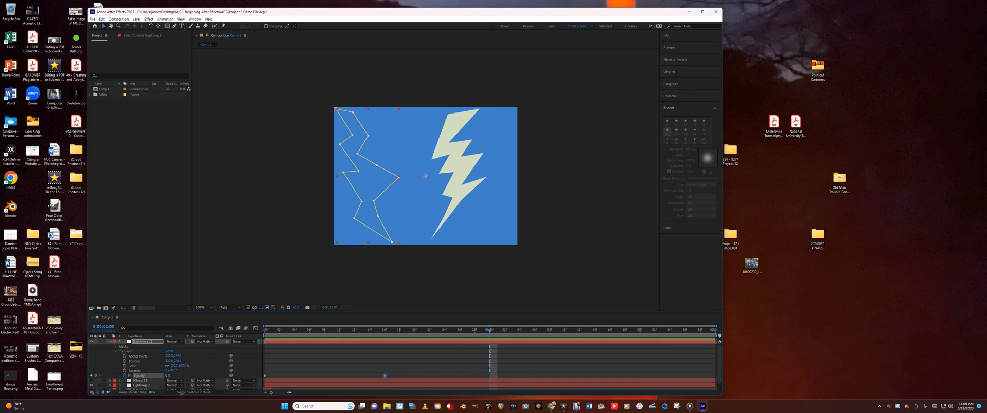
{"action": "left_click_drag", "start_coordinate": [168, 376], "coordinate": [217, 376]}
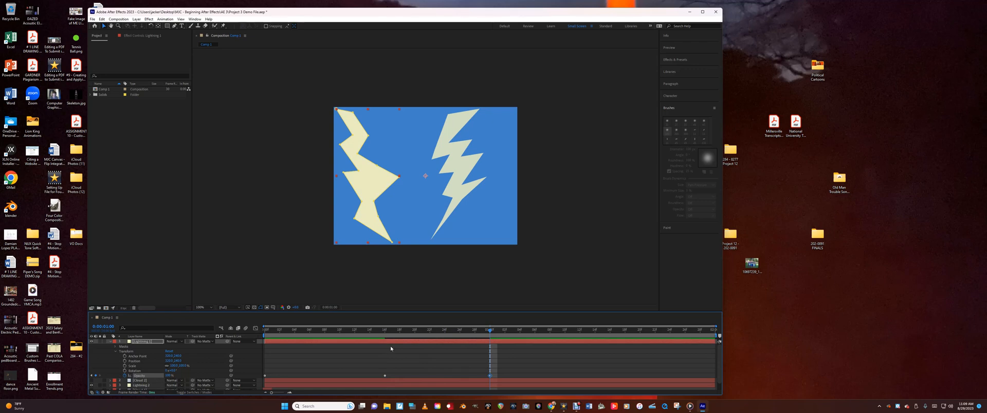
{"action": "left_click_drag", "start_coordinate": [361, 329], "coordinate": [581, 369]}
{"action": "left_click_drag", "start_coordinate": [170, 377], "coordinate": [114, 377]}
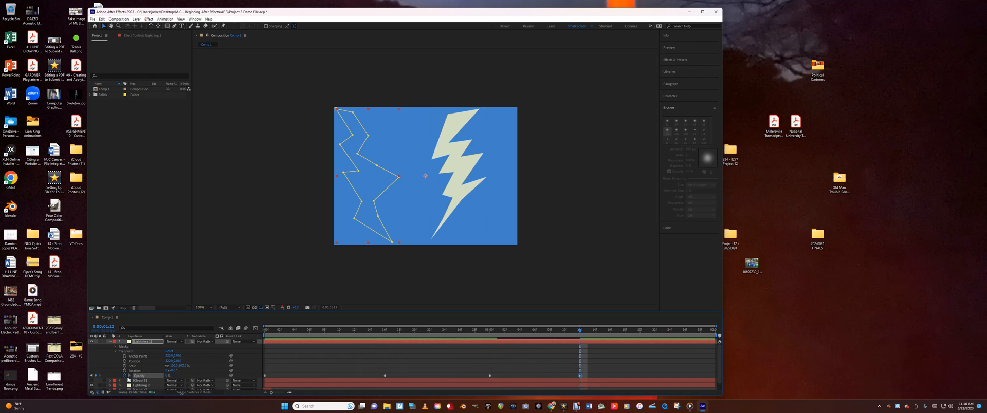
Keyframe the upper lightning layer's opacity high at 1:23 and 0% at 1:29, and preview the left bolt's flashing
{"action": "left_click_drag", "start_coordinate": [581, 331], "coordinate": [663, 340]}
{"action": "left_click_drag", "start_coordinate": [167, 376], "coordinate": [195, 376]}
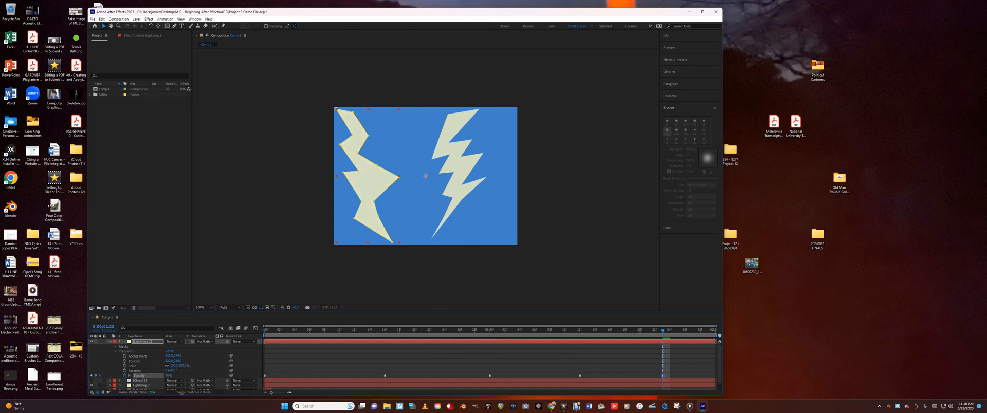
{"action": "left_click_drag", "start_coordinate": [663, 333], "coordinate": [718, 340]}
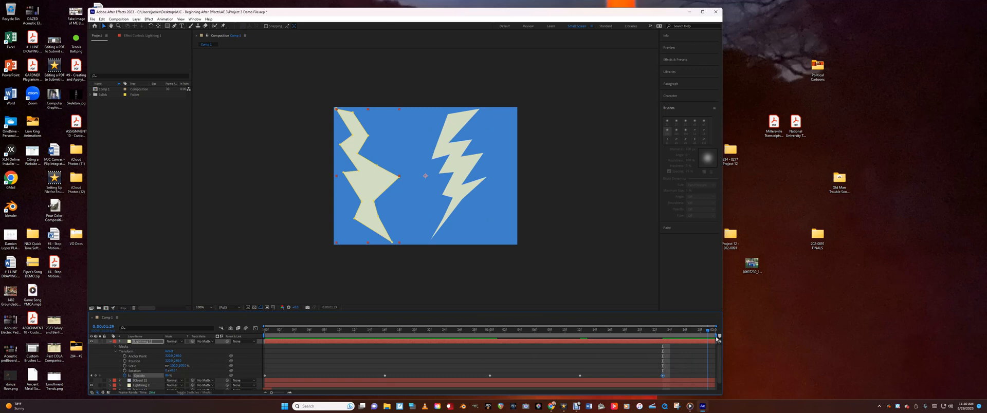
{"action": "left_click_drag", "start_coordinate": [167, 376], "coordinate": [141, 376]}
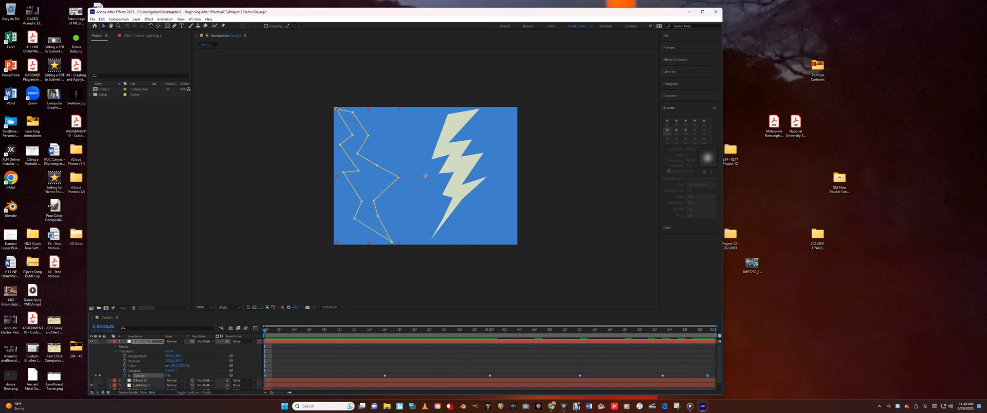
{"action": "key", "text": "space"}
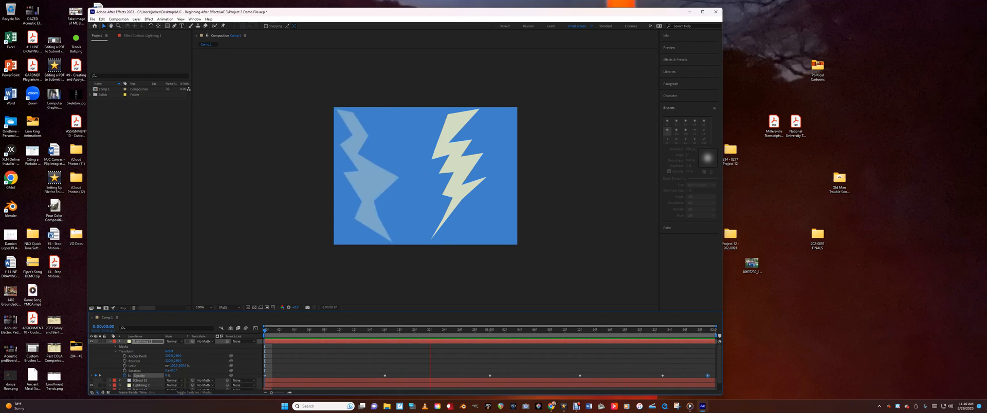
{"action": "key", "text": "space"}
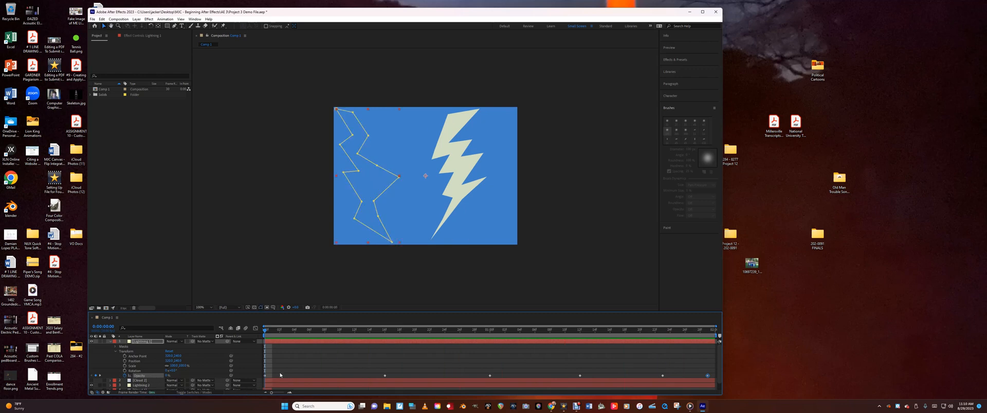
Set the lower lightning layer's opacity to 0% at 0:00 and start keyframing it
{"action": "left_click", "coordinate": [110, 342]}
{"action": "left_click", "coordinate": [140, 352]}
{"action": "left_click", "coordinate": [111, 352]}
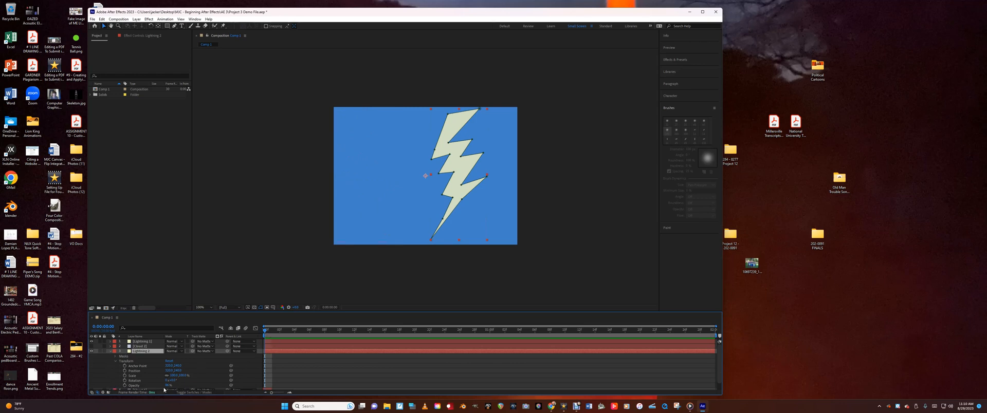
{"action": "left_click_drag", "start_coordinate": [164, 386], "coordinate": [140, 385]}
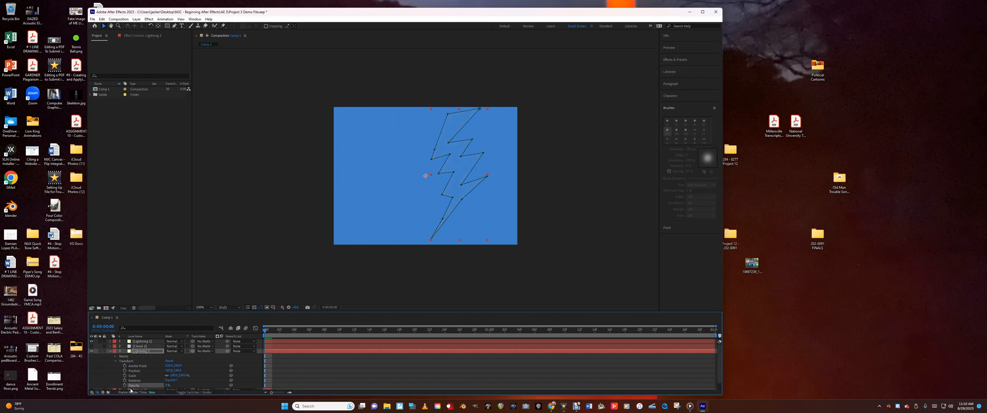
{"action": "left_click", "coordinate": [124, 386]}
Keyframe the lower lightning layer's opacity up to nearly full at 0:08 and back to 0% at 0:13
{"action": "left_click_drag", "start_coordinate": [267, 333], "coordinate": [324, 333]}
{"action": "left_click_drag", "start_coordinate": [170, 385], "coordinate": [196, 386]}
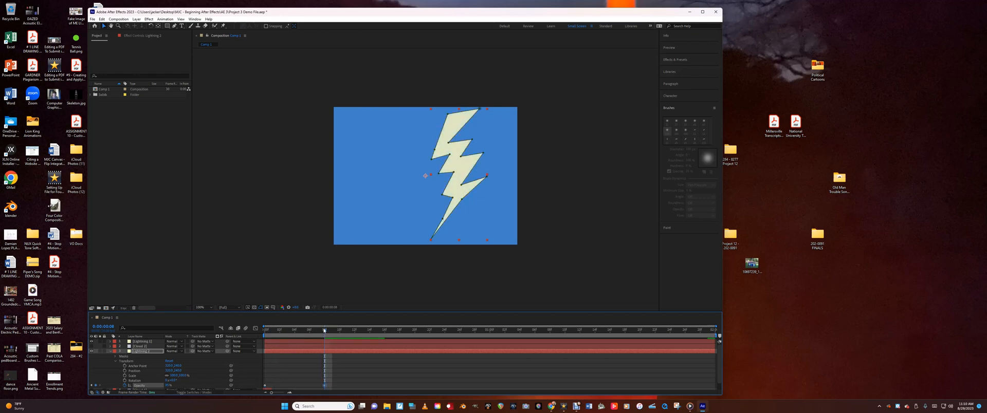
{"action": "left_click_drag", "start_coordinate": [330, 333], "coordinate": [362, 333]}
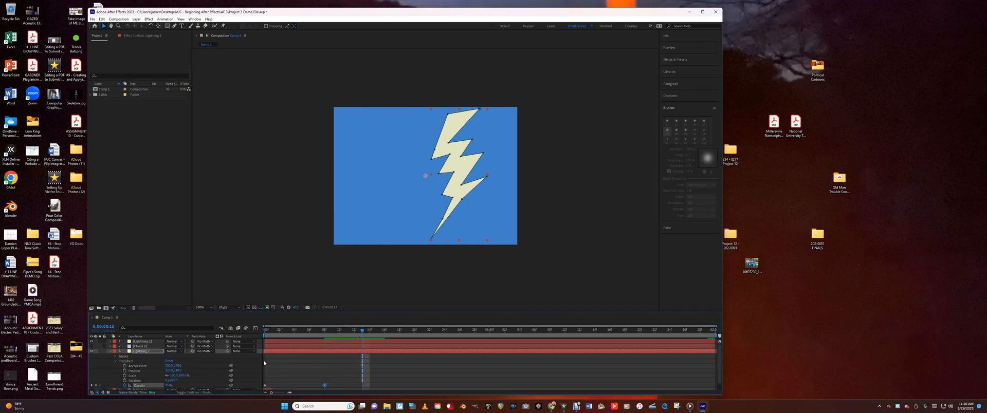
{"action": "left_click_drag", "start_coordinate": [167, 386], "coordinate": [138, 383]}
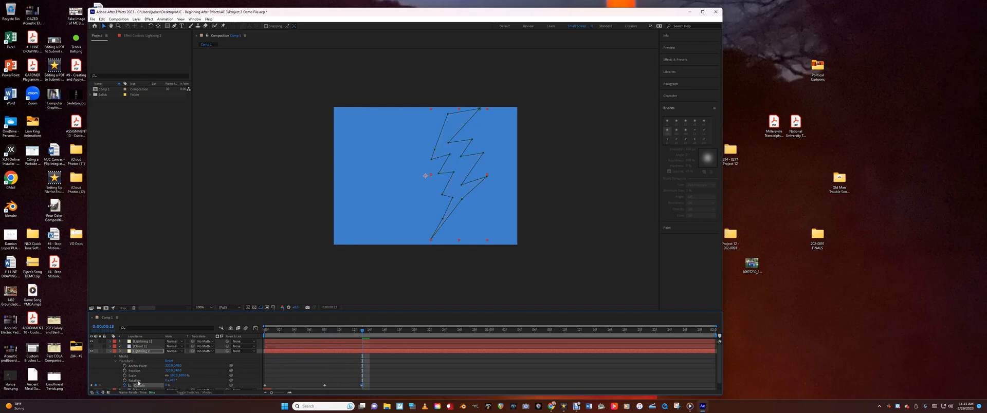
Copy the lower lightning layer's 0% opacity keyframe from 0:13 to 0:24
{"action": "left_click_drag", "start_coordinate": [369, 334], "coordinate": [438, 334]}
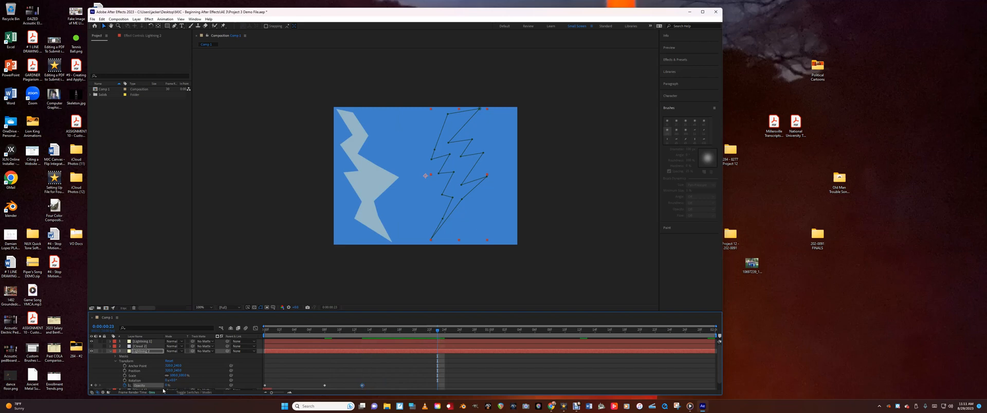
{"action": "left_click_drag", "start_coordinate": [437, 337], "coordinate": [361, 374]}
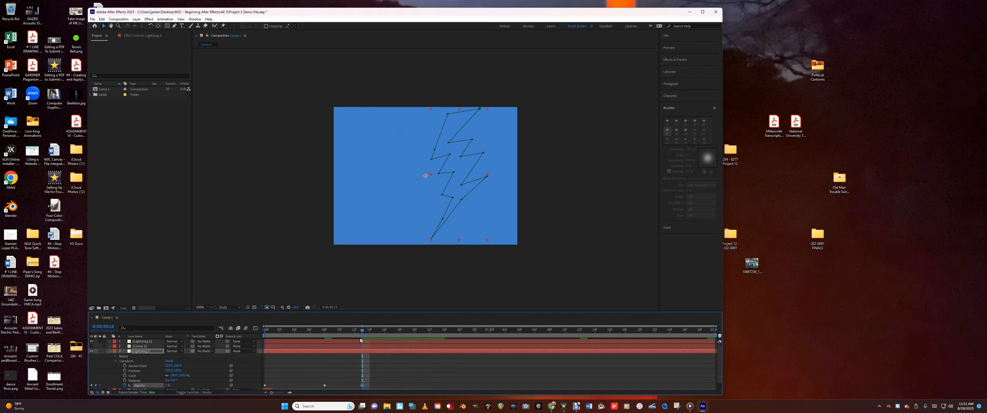
{"action": "left_click_drag", "start_coordinate": [361, 343], "coordinate": [442, 340]}
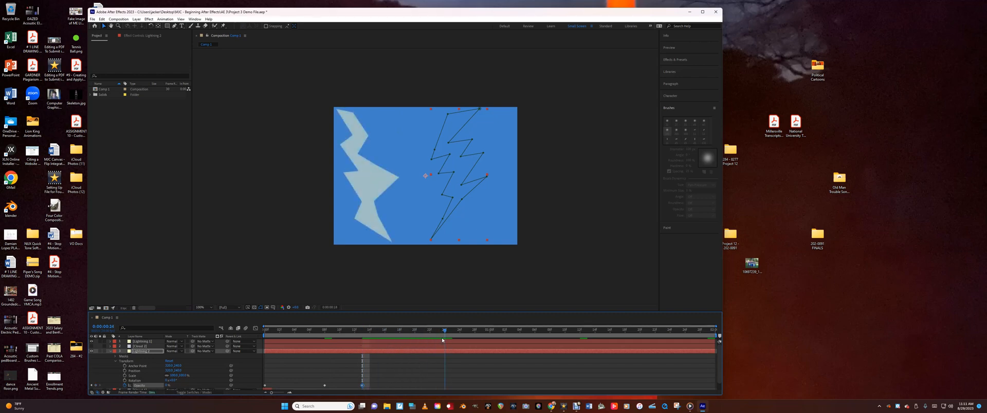
{"action": "key", "text": "ctrl+v"}
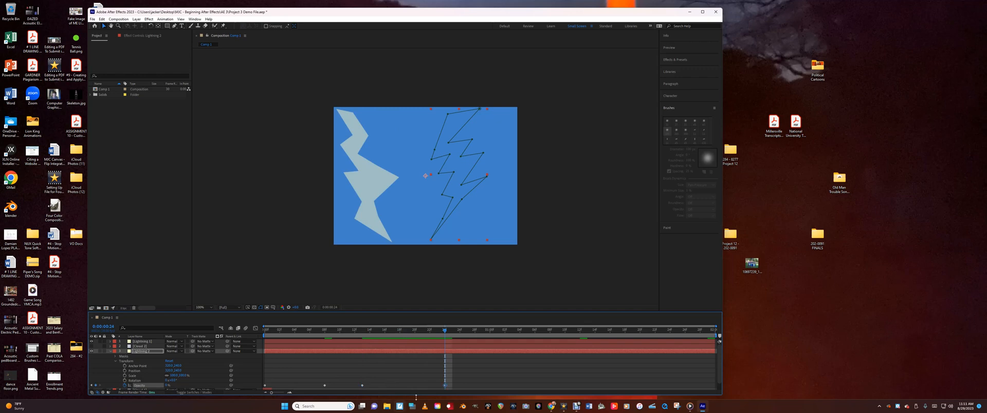
Paste another 0% opacity keyframe for the lower lightning layer at 1:04 and move the current time to 1:12
{"action": "left_click_drag", "start_coordinate": [446, 334], "coordinate": [545, 362]}
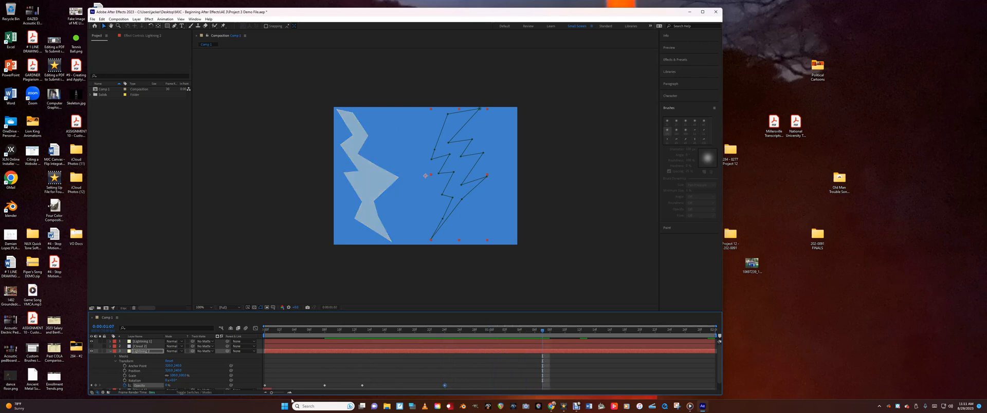
{"action": "mouse_move", "coordinate": [362, 406]}
{"action": "left_click_drag", "start_coordinate": [544, 331], "coordinate": [520, 331]}
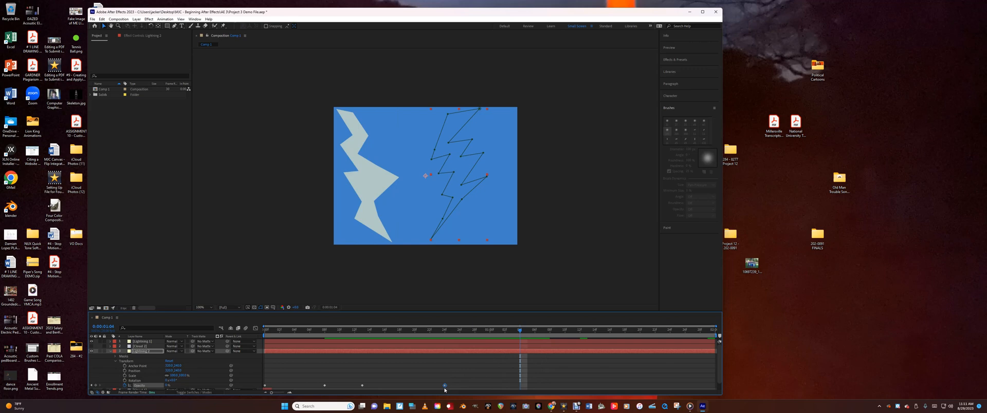
{"action": "left_click_drag", "start_coordinate": [519, 332], "coordinate": [521, 357]}
{"action": "key", "text": "space"}
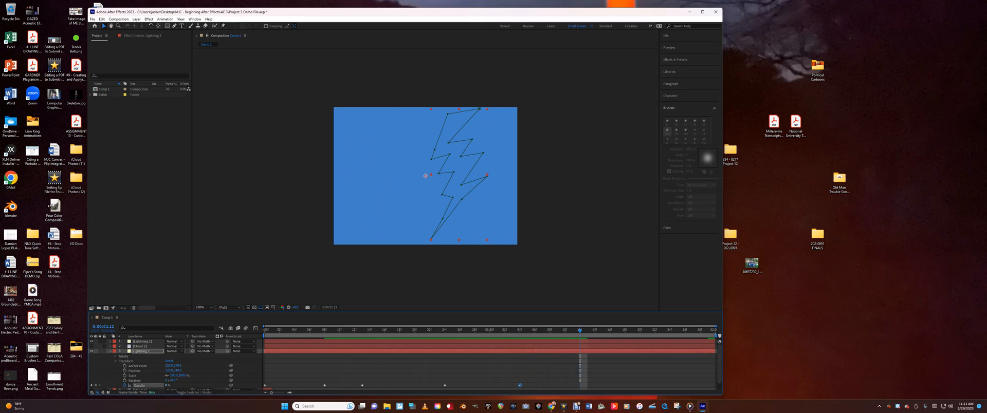
Keyframe the lower lightning layer's opacity high at 1:12 and back to 0% at 1:18
{"action": "left_click_drag", "start_coordinate": [166, 386], "coordinate": [220, 385]}
{"action": "left_click_drag", "start_coordinate": [581, 332], "coordinate": [625, 331]}
{"action": "left_click_drag", "start_coordinate": [168, 387], "coordinate": [110, 386]}
Add a last flash to the right bolt, with its opacity high at 1:21 and 0% at 1:26
{"action": "left_click_drag", "start_coordinate": [625, 331], "coordinate": [648, 332]}
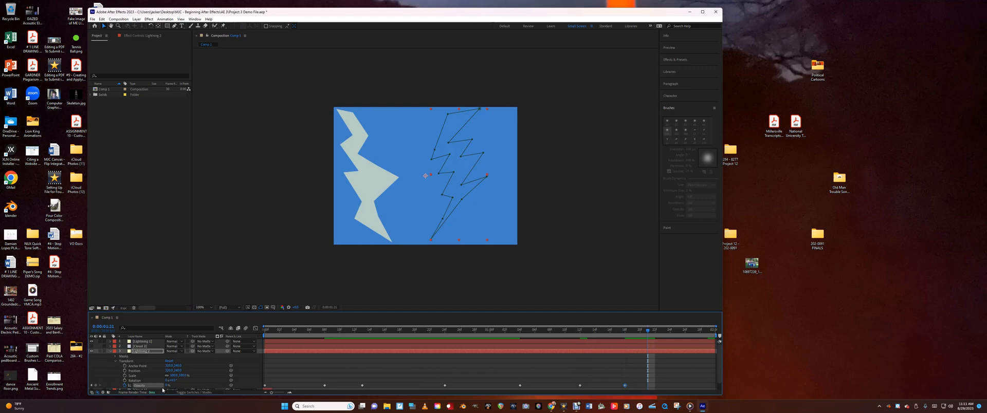
{"action": "left_click_drag", "start_coordinate": [165, 386], "coordinate": [217, 386]}
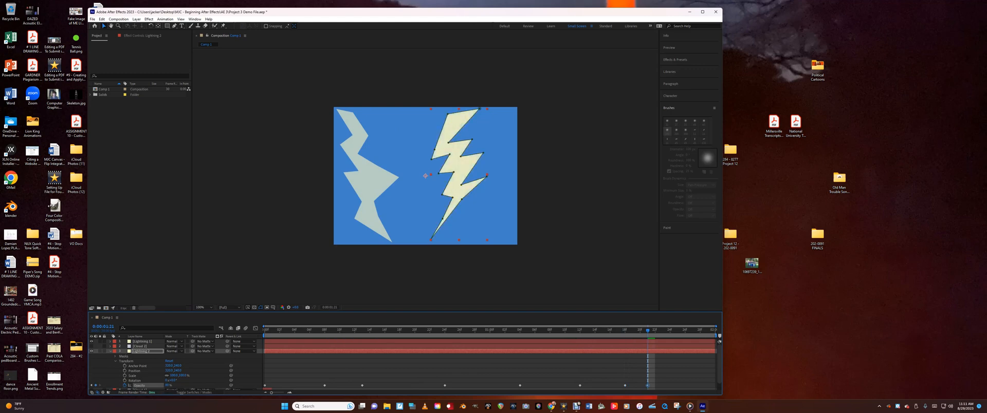
{"action": "left_click_drag", "start_coordinate": [649, 333], "coordinate": [685, 331]}
{"action": "left_click_drag", "start_coordinate": [167, 386], "coordinate": [124, 387]}
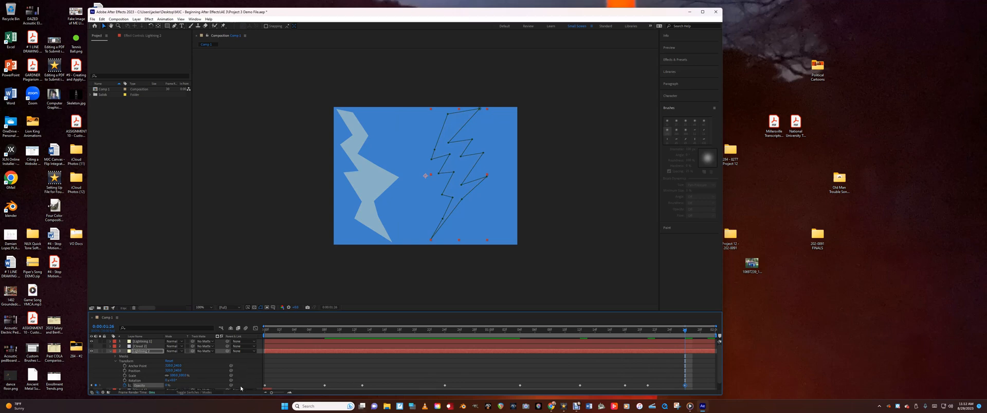
Preview the composition from the start to check the flashing of both lightning bolts
{"action": "key", "text": "Home"}
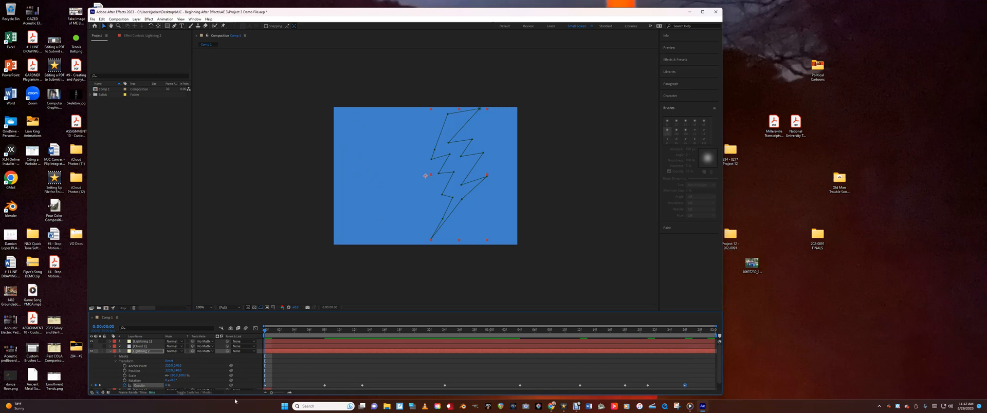
{"action": "key", "text": "space"}
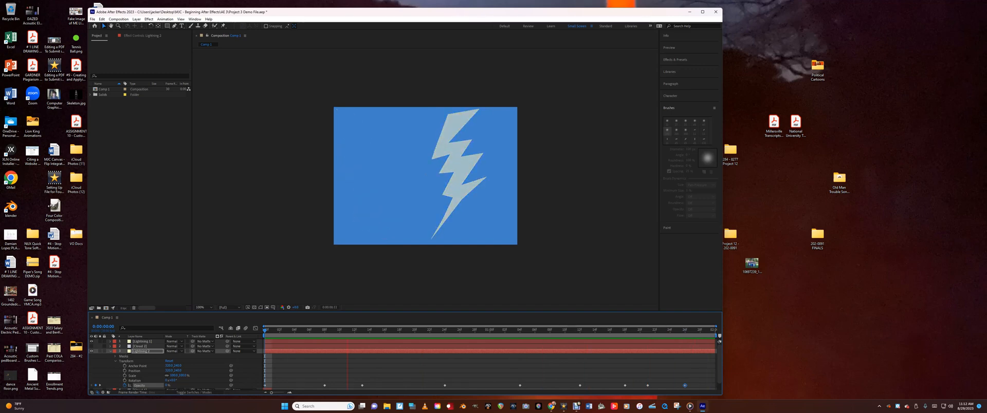
{"action": "key", "text": "space"}
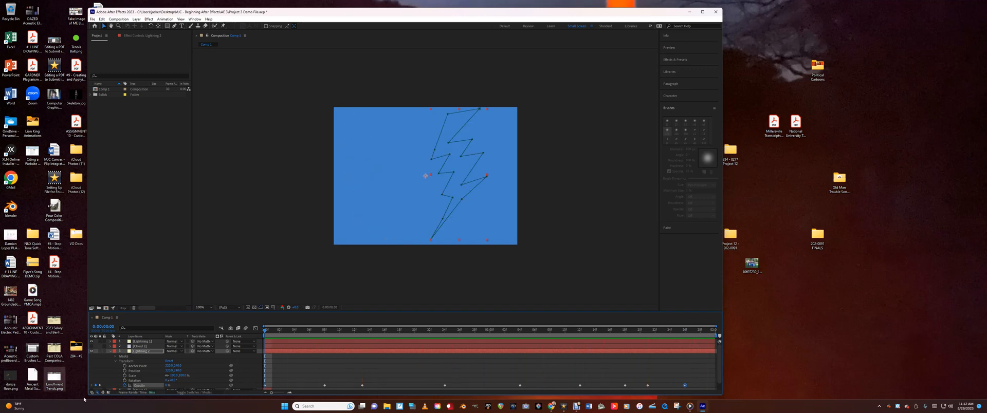
Show the upper cloud layer, move the cloud out of the frame past its left edge, and expand the layer's properties
{"action": "left_click", "coordinate": [110, 352]}
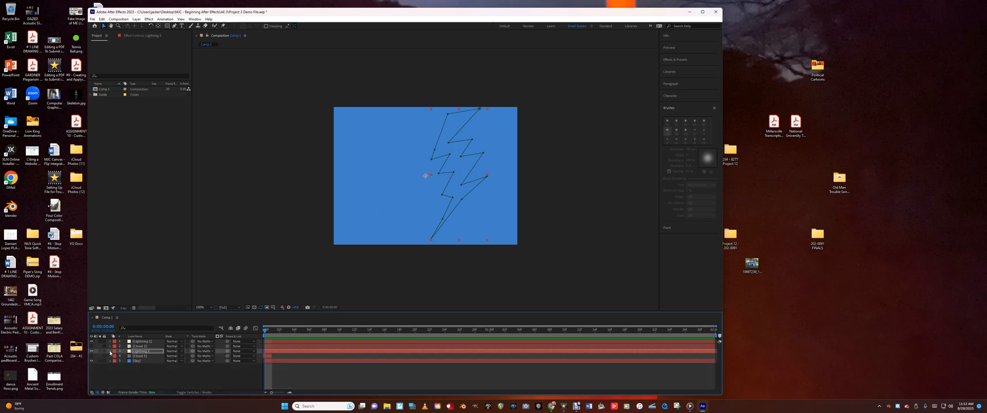
{"action": "left_click", "coordinate": [136, 347]}
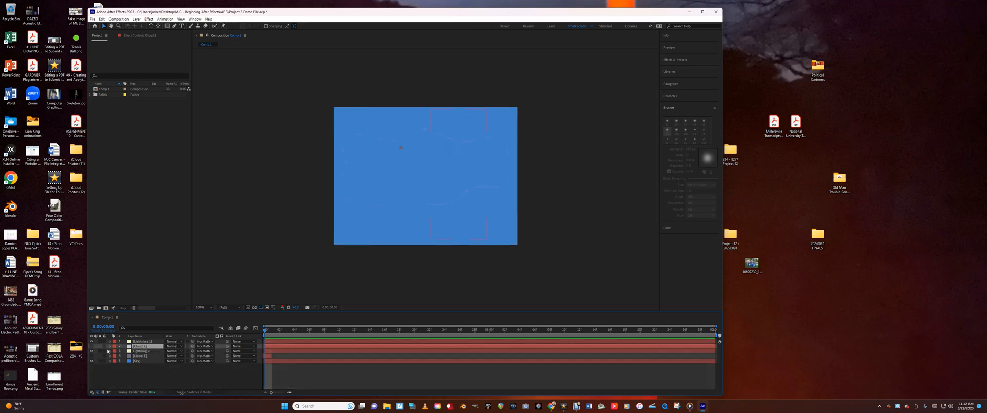
{"action": "left_click", "coordinate": [91, 347]}
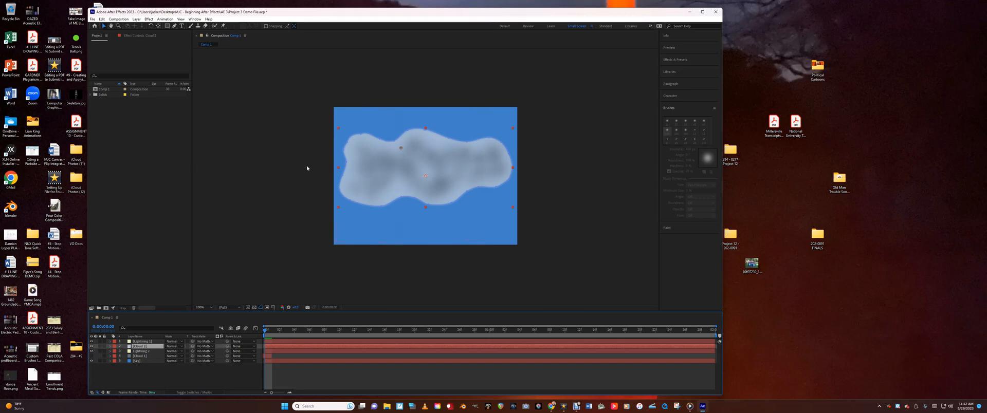
{"action": "left_click_drag", "start_coordinate": [366, 174], "coordinate": [185, 135]}
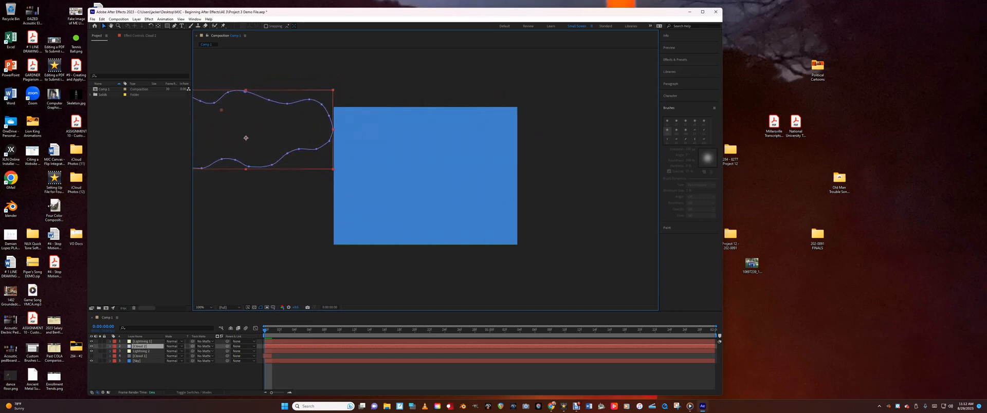
{"action": "left_click", "coordinate": [109, 347]}
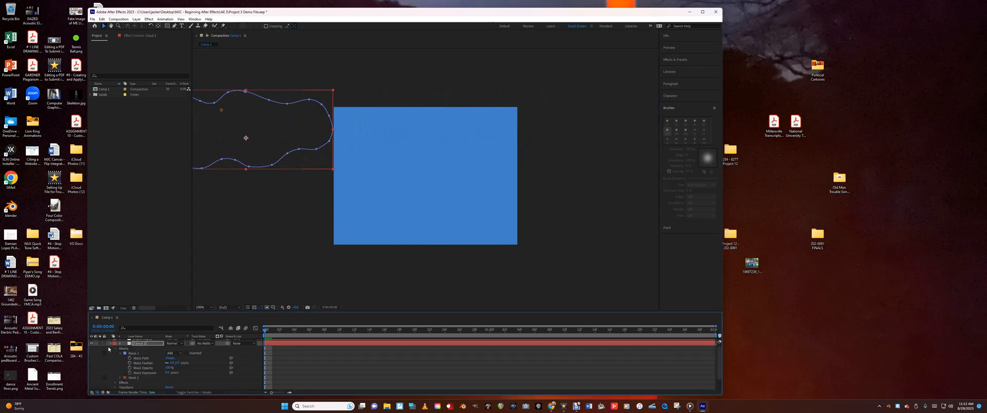
Keyframe the upper cloud layer's position at the start, and at 1:29 move the cloud out past the frame's right edge
{"action": "left_click", "coordinate": [116, 387]}
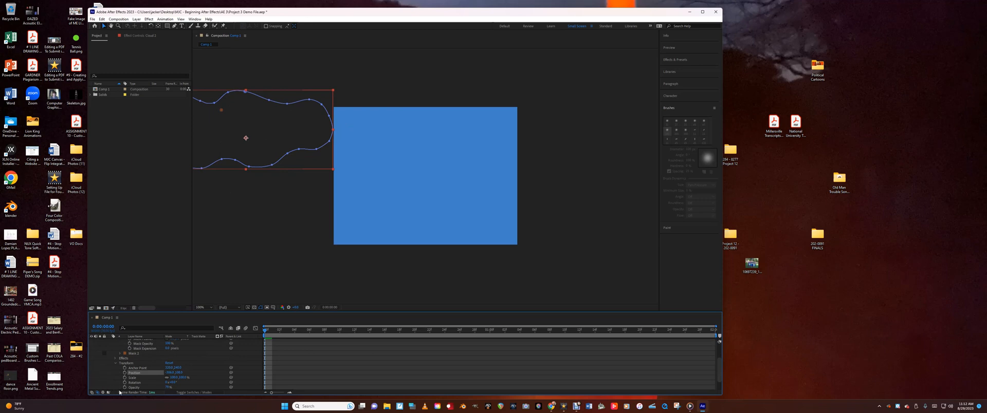
{"action": "left_click", "coordinate": [125, 373]}
{"action": "left_click_drag", "start_coordinate": [265, 333], "coordinate": [708, 334]}
{"action": "left_click_drag", "start_coordinate": [282, 131], "coordinate": [603, 127]}
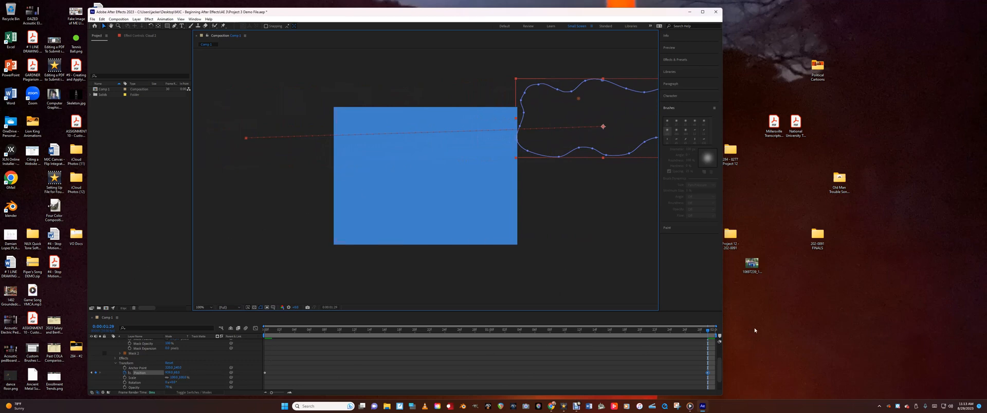
Preview the composition from the start to check the upper cloud's movement across the frame
{"action": "left_click_drag", "start_coordinate": [720, 367], "coordinate": [727, 343]}
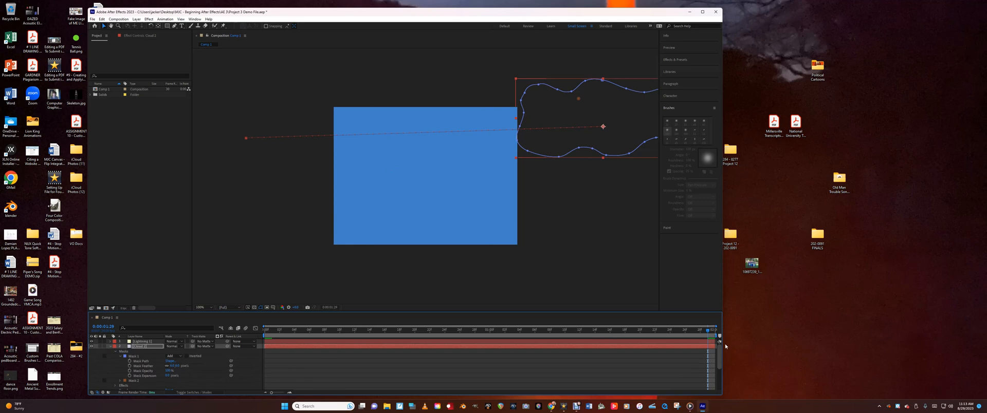
{"action": "left_click_drag", "start_coordinate": [725, 343], "coordinate": [720, 372]}
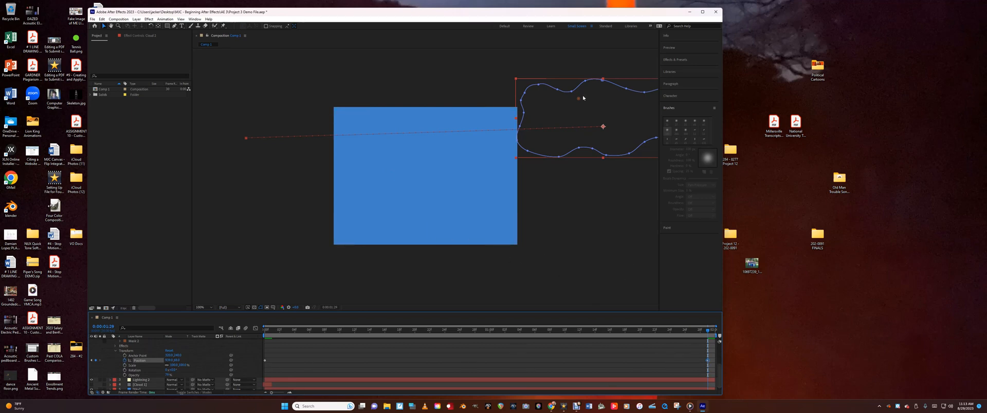
{"action": "left_click_drag", "start_coordinate": [708, 330], "coordinate": [265, 330]}
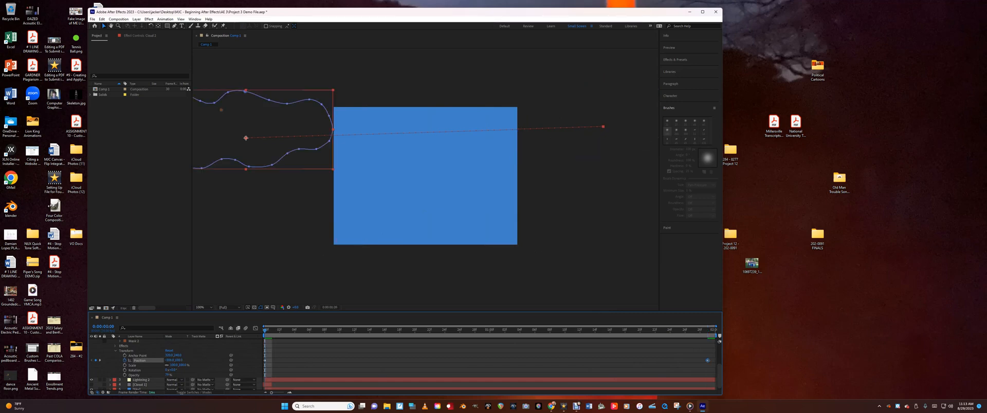
{"action": "key", "text": "space"}
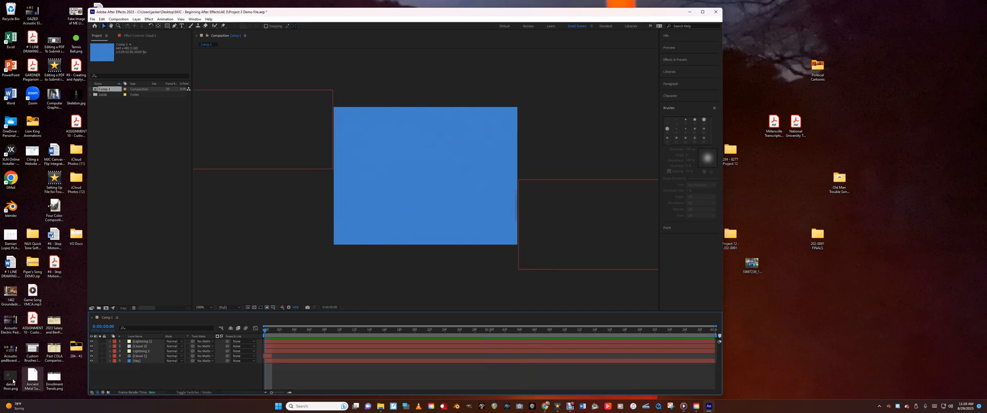
{"action": "left_click", "coordinate": [135, 357]}
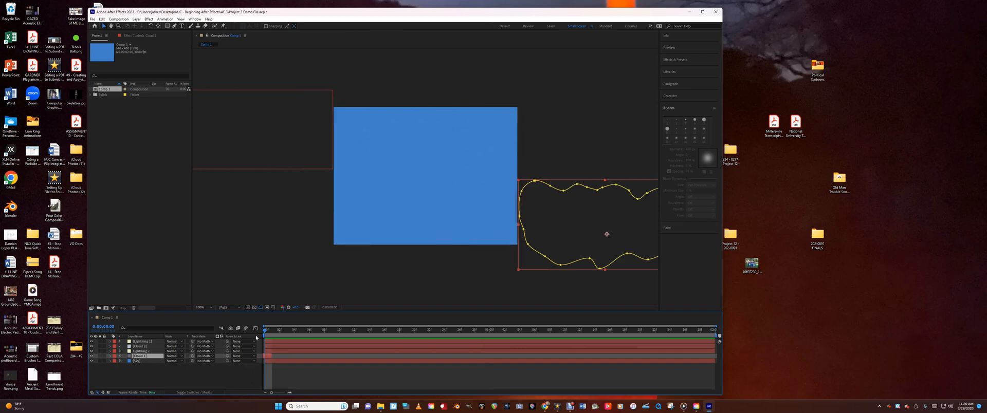
{"action": "left_click_drag", "start_coordinate": [264, 333], "coordinate": [277, 333]}
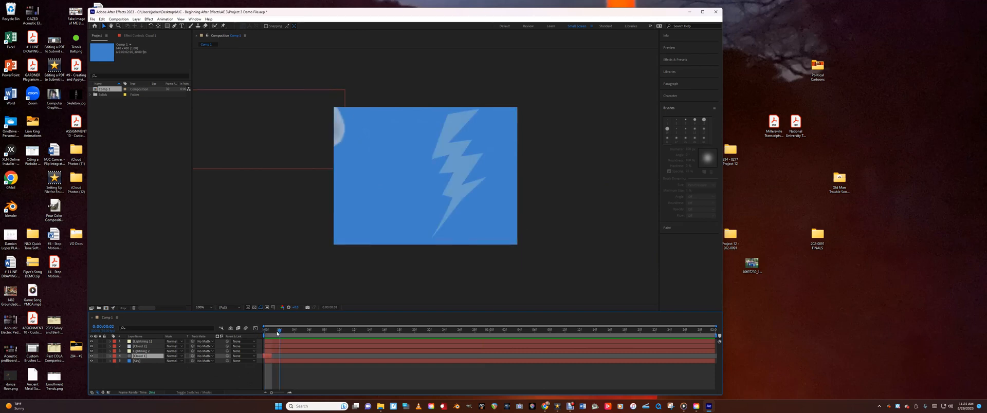
{"action": "left_click_drag", "start_coordinate": [279, 333], "coordinate": [265, 333]}
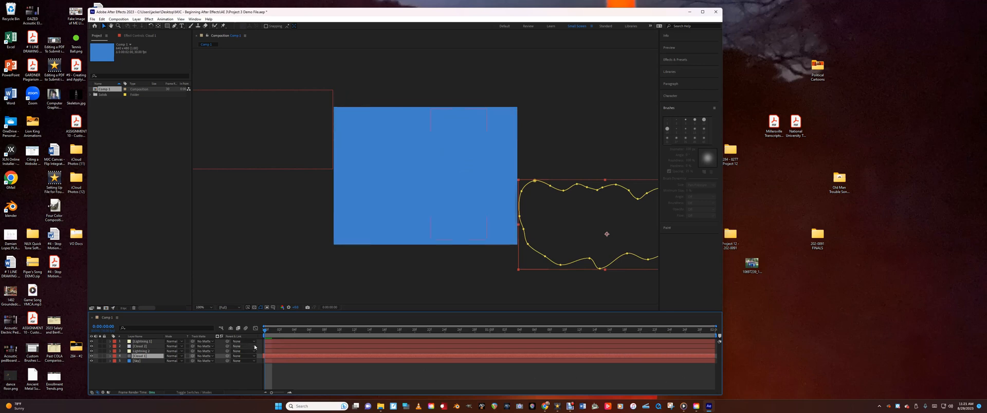
{"action": "key", "text": "space"}
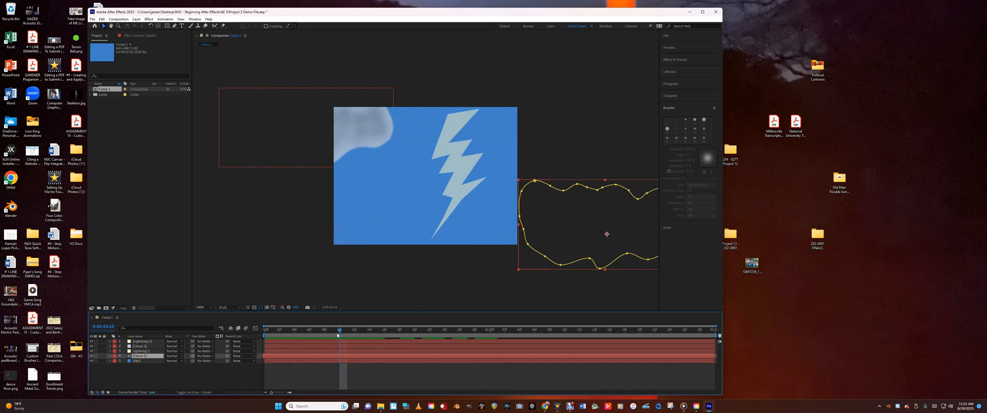
{"action": "key", "text": "space"}
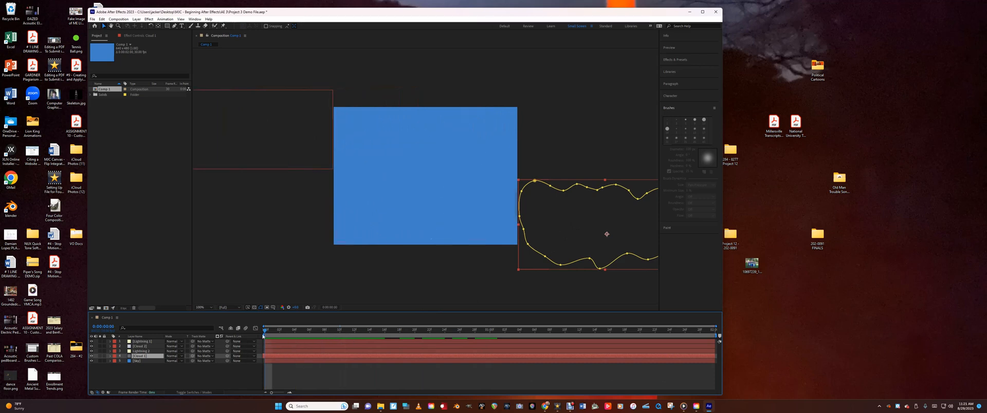
Expand the lower cloud layer, select its position keyframe at the start of the timeline, and show the playback controls
{"action": "left_click_drag", "start_coordinate": [264, 332], "coordinate": [201, 378]}
{"action": "left_click", "coordinate": [109, 357]}
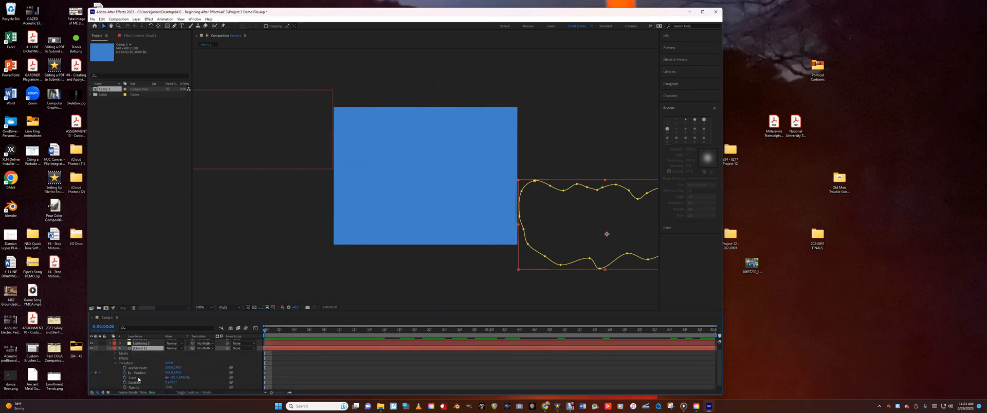
{"action": "left_click", "coordinate": [266, 373]}
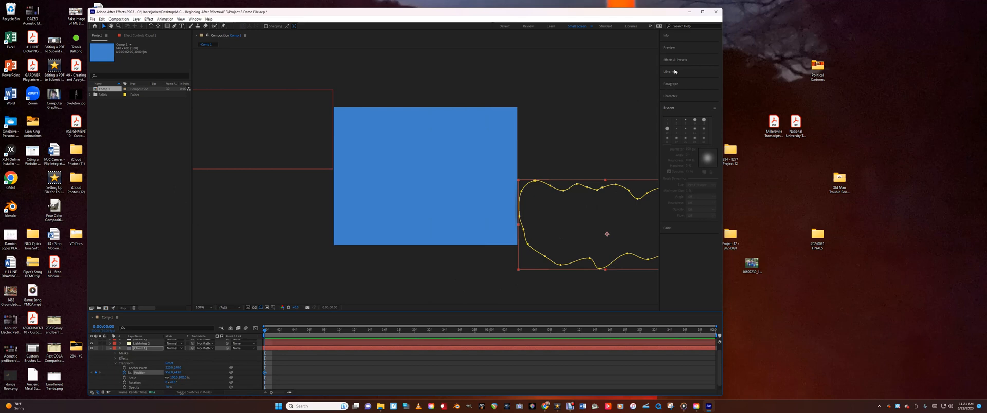
{"action": "left_click", "coordinate": [678, 50]}
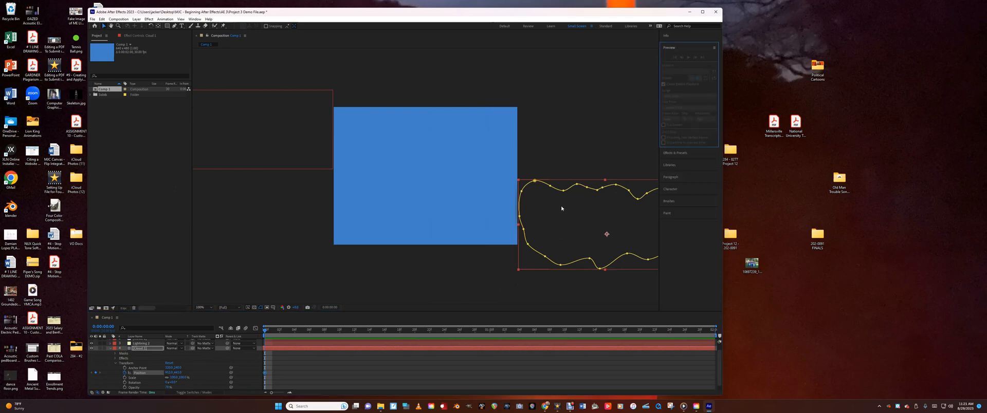
{"action": "left_click", "coordinate": [145, 375]}
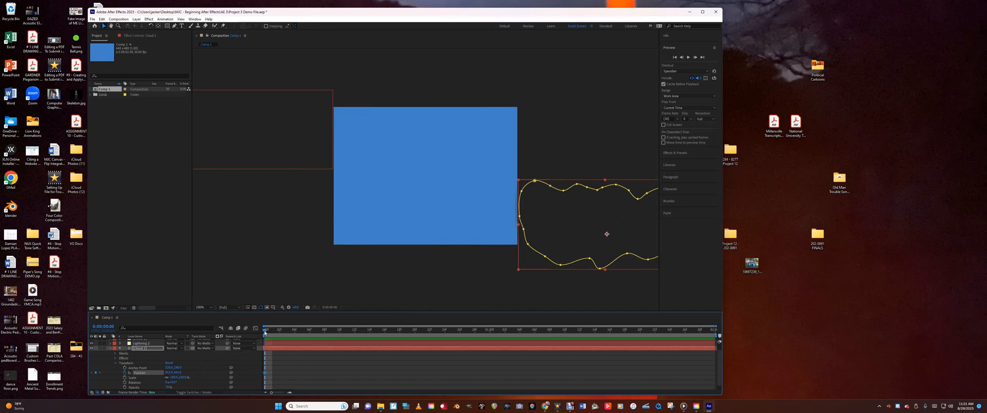
At 1:19, move the lower cloud left into the frame and raise it to about the middle to keyframe its position
{"action": "left_click_drag", "start_coordinate": [266, 333], "coordinate": [287, 333]}
{"action": "left_click_drag", "start_coordinate": [315, 333], "coordinate": [633, 353]}
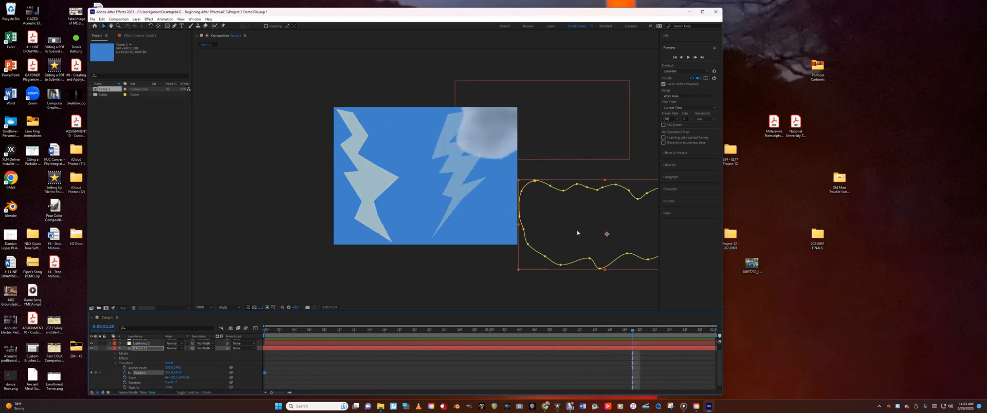
{"action": "left_click_drag", "start_coordinate": [576, 234], "coordinate": [495, 235]}
{"action": "key", "text": "ctrl+z"}
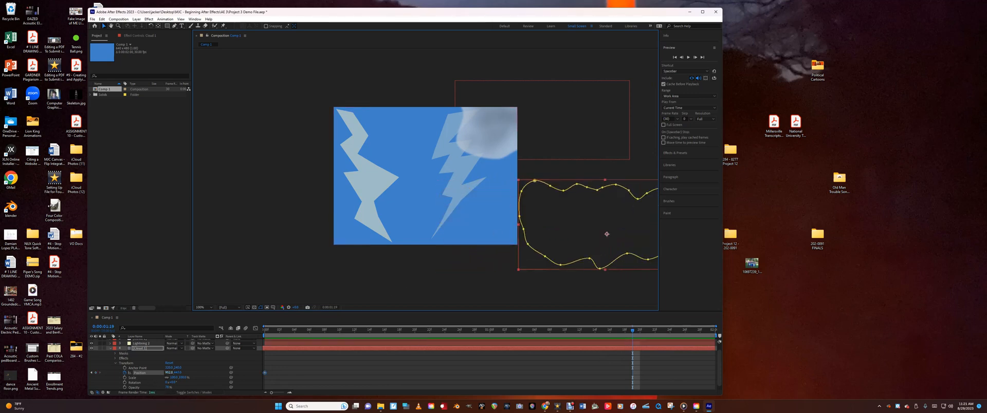
{"action": "left_click_drag", "start_coordinate": [607, 234], "coordinate": [439, 234]}
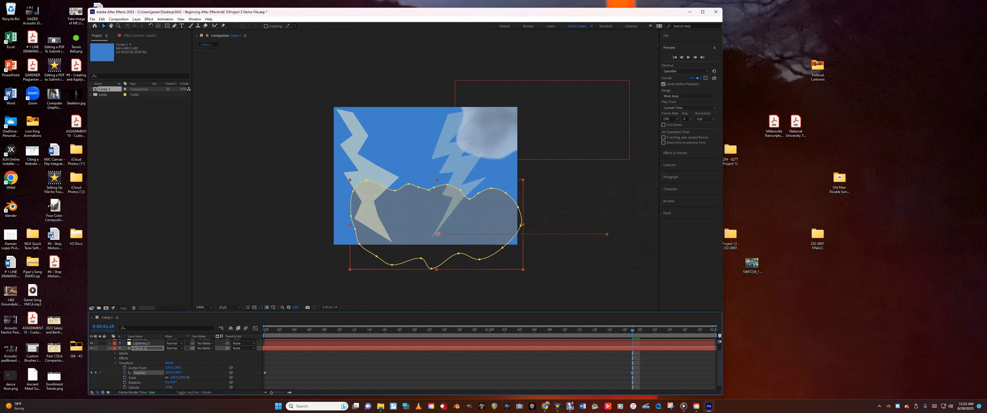
{"action": "left_click_drag", "start_coordinate": [177, 373], "coordinate": [127, 373]}
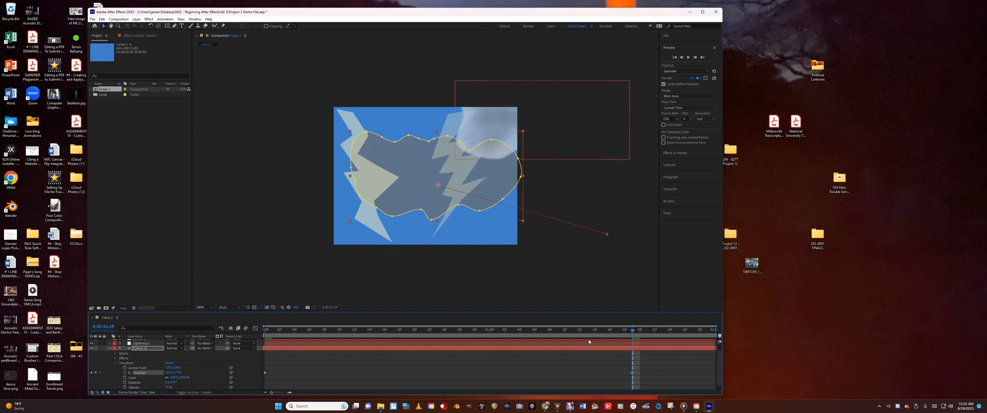
At 1:24, keyframe the lower cloud's position higher up and completely outside the frame's left edge
{"action": "left_click_drag", "start_coordinate": [637, 333], "coordinate": [673, 340]}
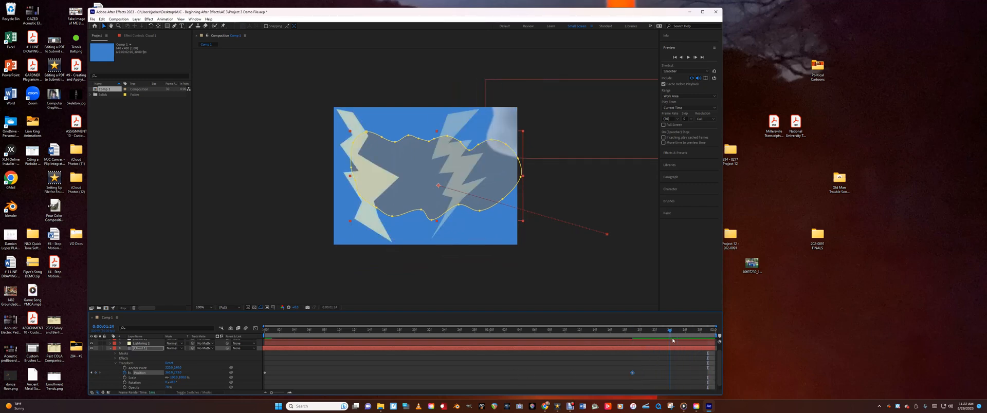
{"action": "left_click_drag", "start_coordinate": [168, 373], "coordinate": [129, 395]}
{"action": "left_click_drag", "start_coordinate": [179, 372], "coordinate": [120, 373]}
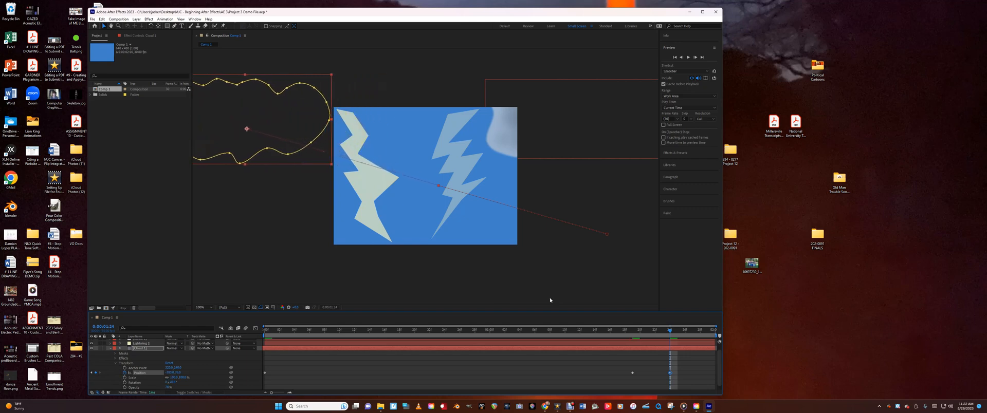
Collapse the lower cloud layer, select the sky layer, and preview the composition from the start to check both clouds' motion
{"action": "left_click", "coordinate": [676, 57]}
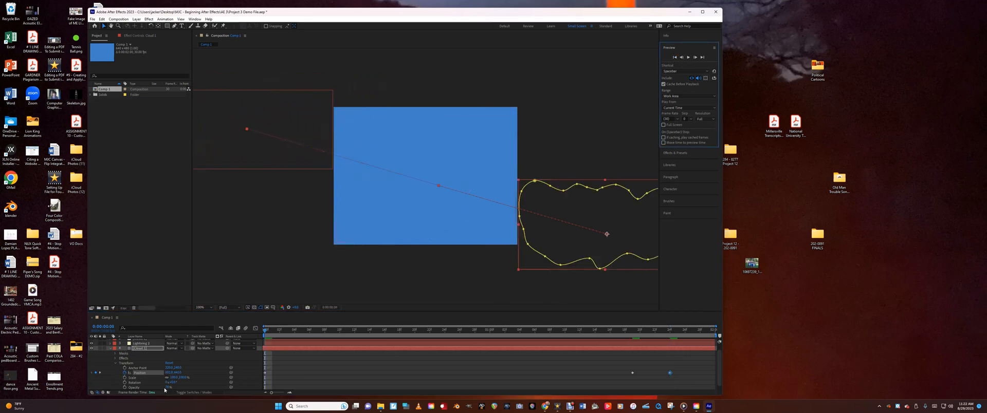
{"action": "left_click", "coordinate": [108, 349]}
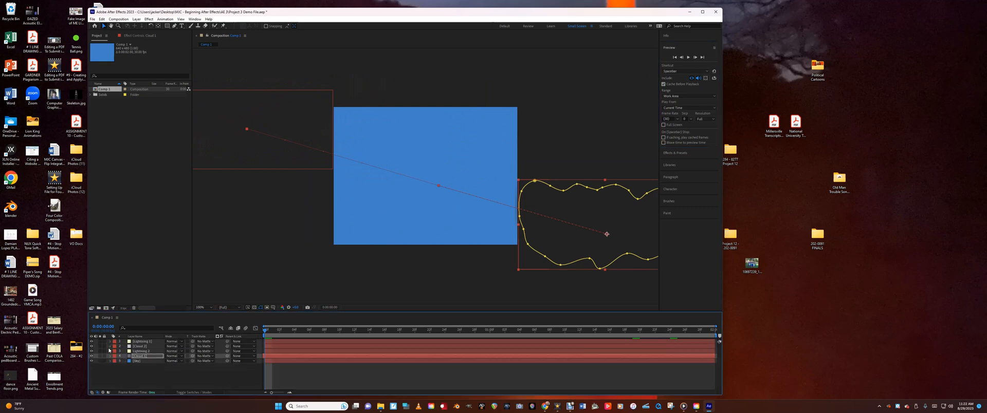
{"action": "left_click", "coordinate": [136, 361]}
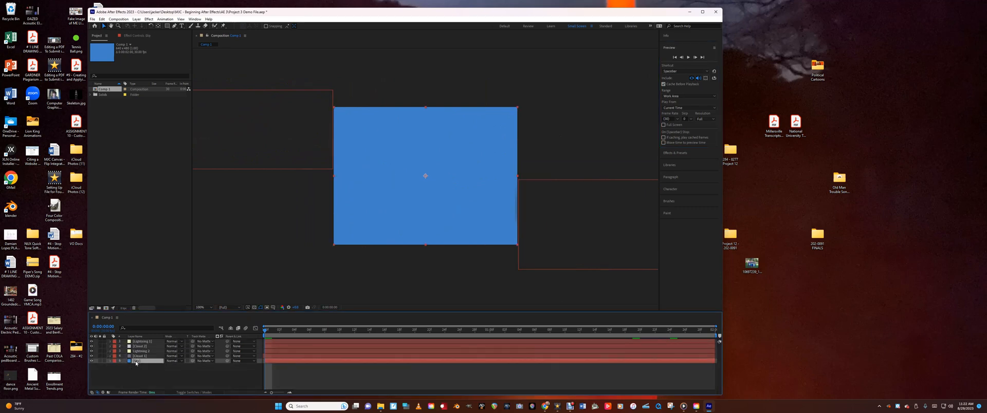
{"action": "key", "text": "space"}
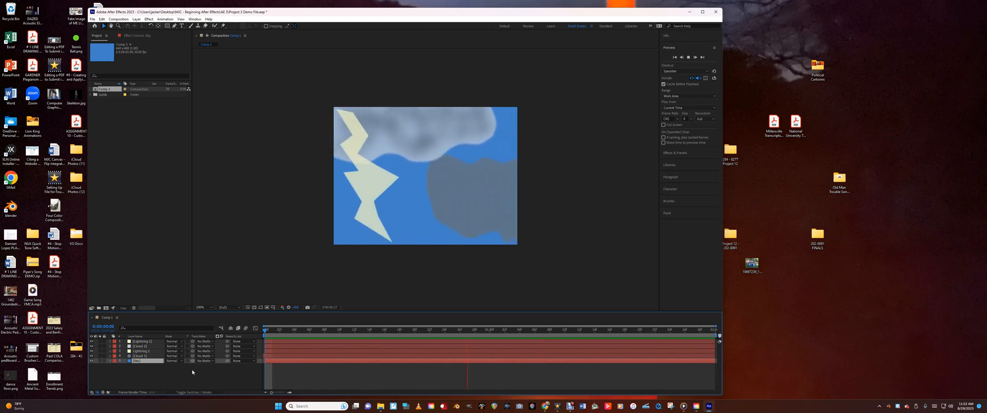
{"action": "key", "text": "space"}
Retime the lower cloud's position keyframes, moving the last one to about 1:26 and the middle one to about 1:13
{"action": "left_click", "coordinate": [141, 352]}
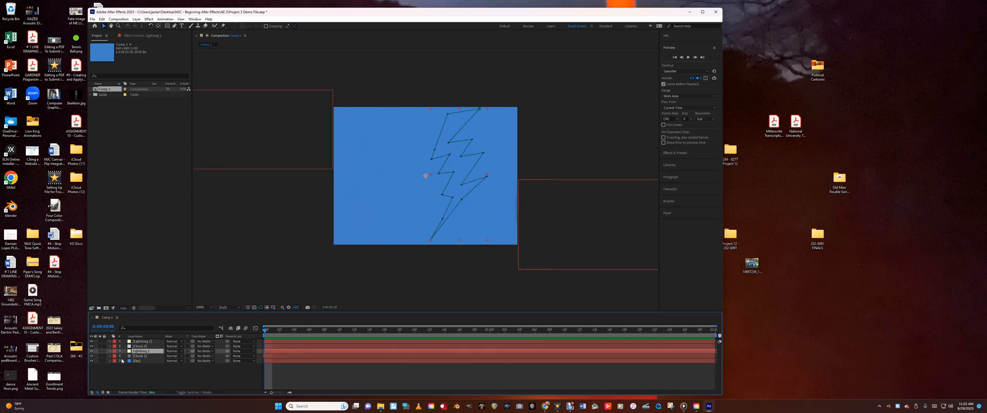
{"action": "left_click", "coordinate": [138, 357]}
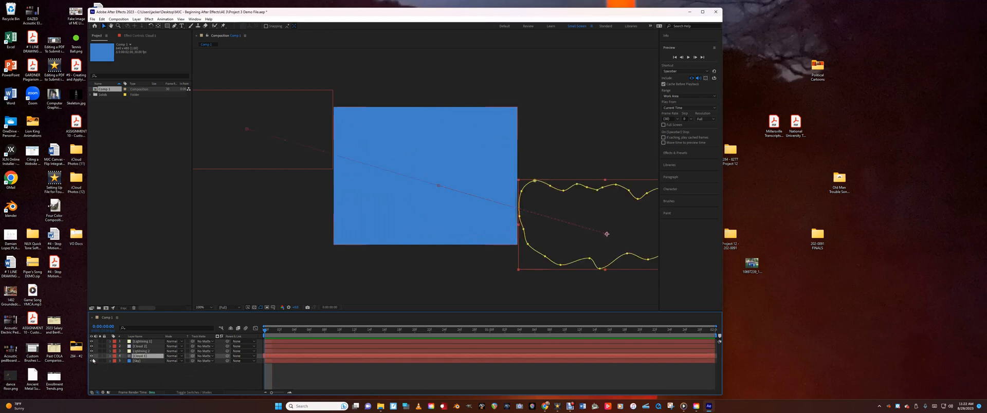
{"action": "left_click", "coordinate": [110, 357]}
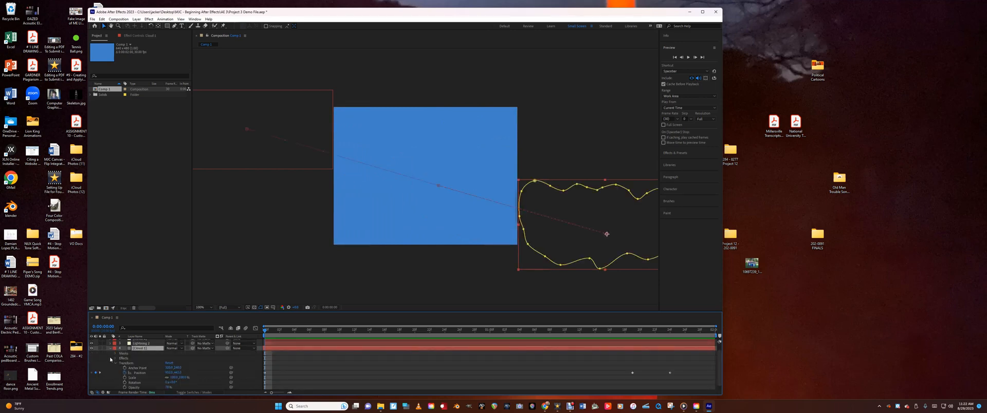
{"action": "scroll", "coordinate": [110, 360], "scroll_direction": "down", "scroll_amount": 1}
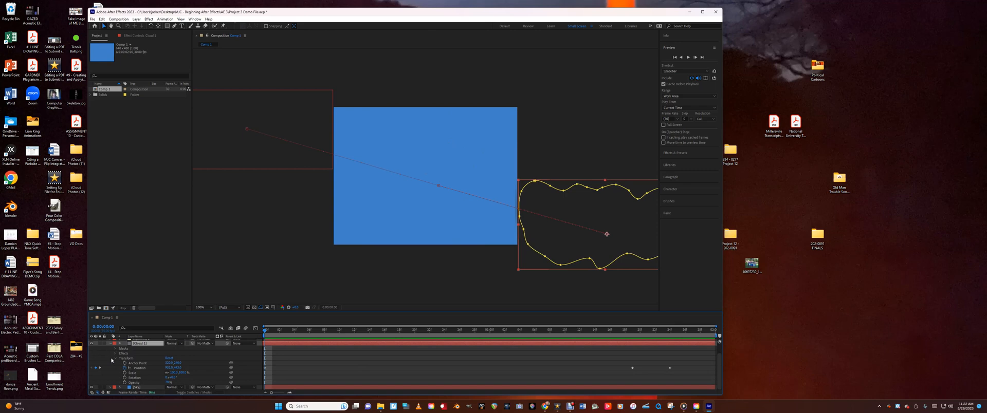
{"action": "left_click", "coordinate": [137, 370]}
{"action": "left_click_drag", "start_coordinate": [266, 332], "coordinate": [622, 359]}
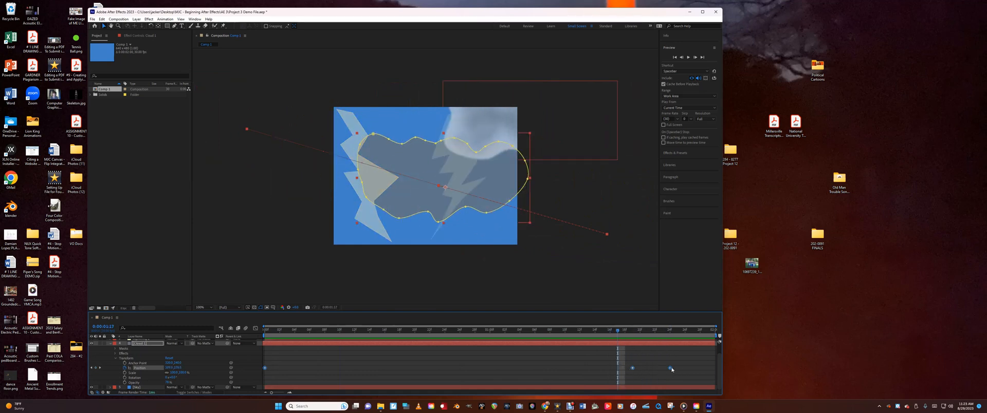
{"action": "left_click_drag", "start_coordinate": [675, 370], "coordinate": [670, 381]}
{"action": "left_click", "coordinate": [662, 380]}
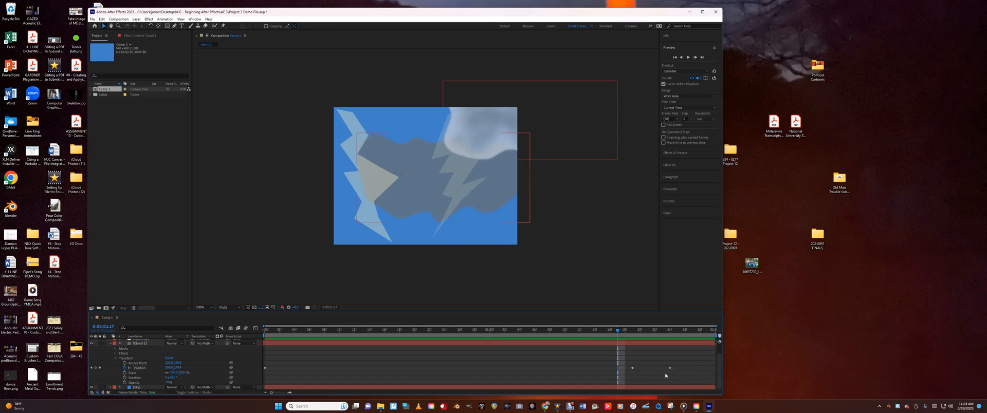
{"action": "left_click", "coordinate": [670, 368]}
{"action": "left_click_drag", "start_coordinate": [671, 370], "coordinate": [591, 369]}
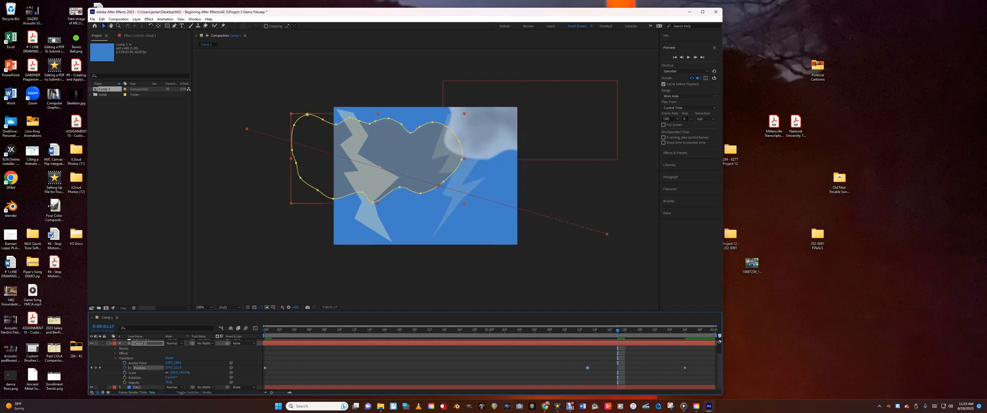
Select the sky layer and preview the composition from the first frame to check the lower cloud's new timing
{"action": "left_click", "coordinate": [142, 388]}
{"action": "key", "text": "Home"}
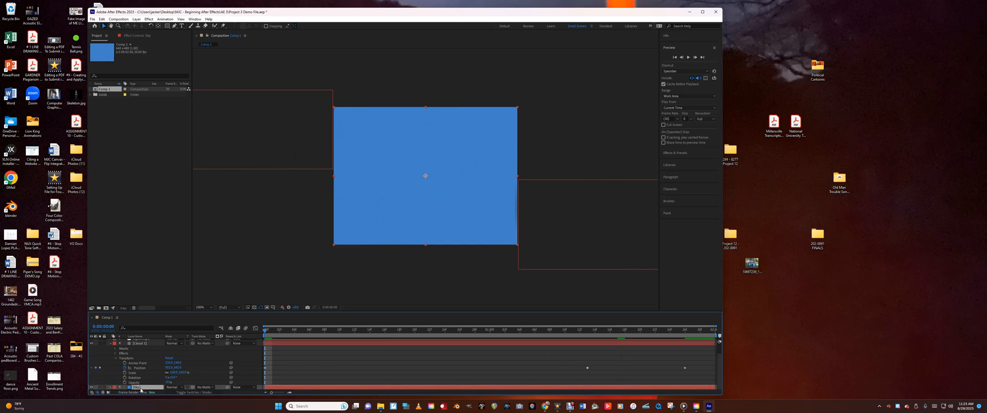
{"action": "key", "text": "space"}
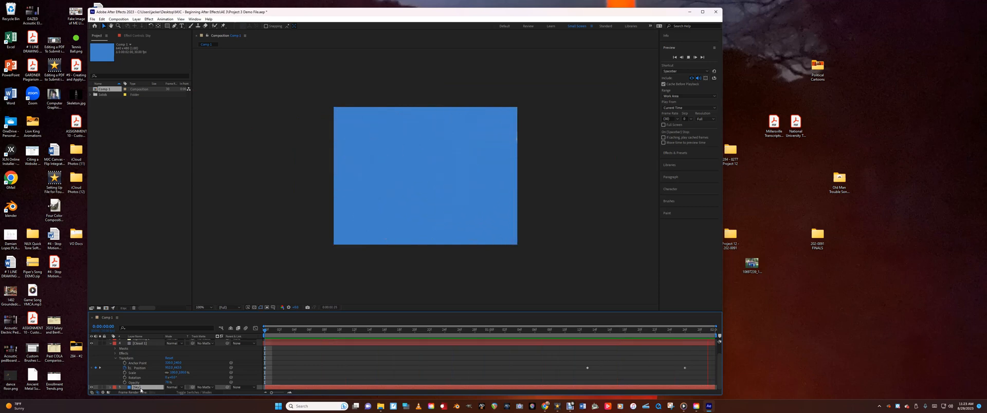
Retime the lower cloud's middle position keyframe to about 1:04 and preview the composition to check its motion
{"action": "key", "text": "space"}
{"action": "left_click_drag", "start_coordinate": [587, 368], "coordinate": [519, 375]}
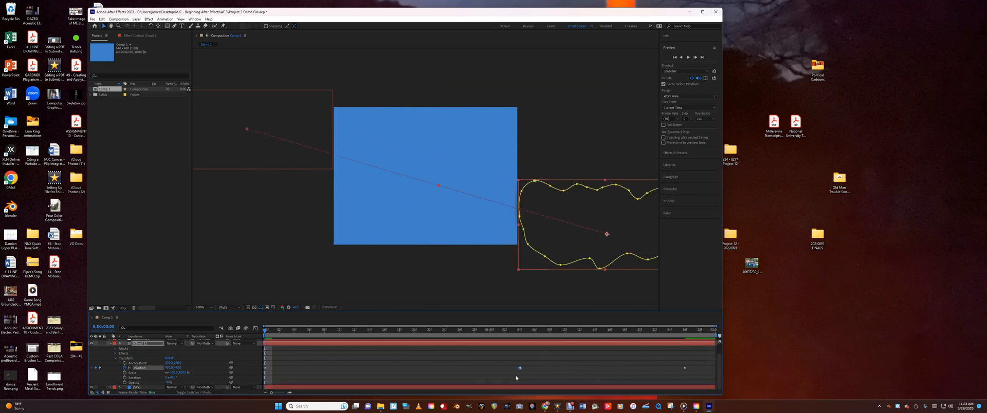
{"action": "key", "text": "space"}
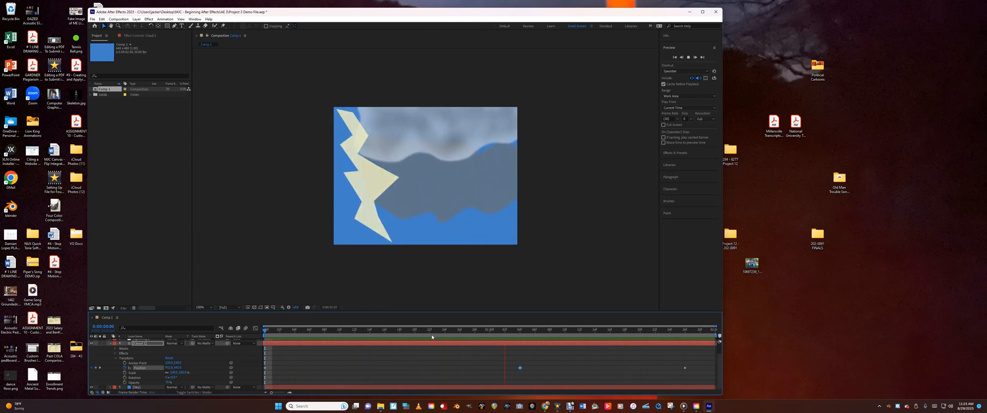
{"action": "key", "text": "space"}
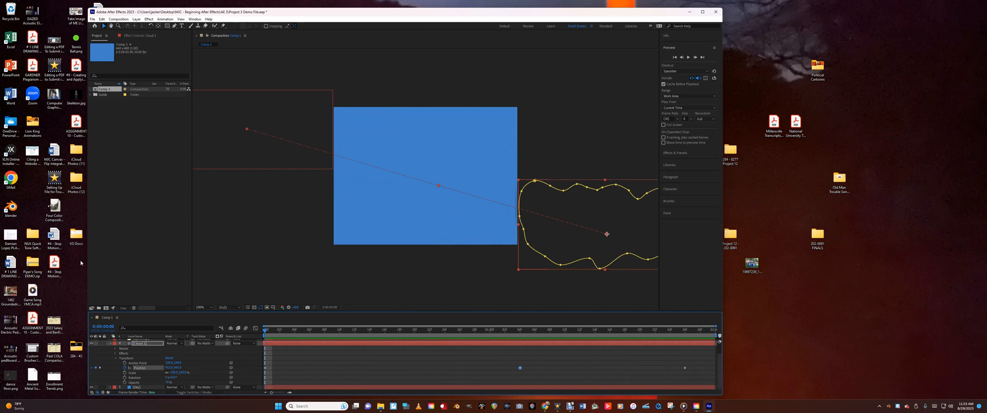
Activate the Pen tool and collapse the lower cloud layer's properties
{"action": "left_click", "coordinate": [174, 26]}
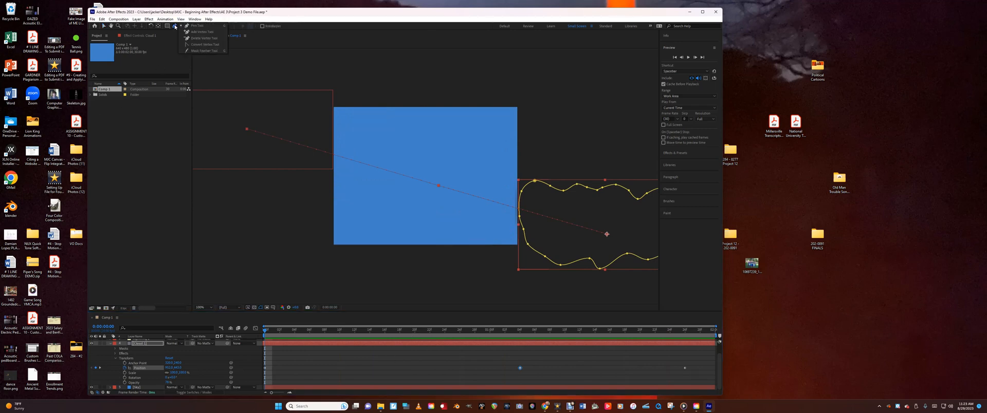
{"action": "left_click", "coordinate": [175, 26]}
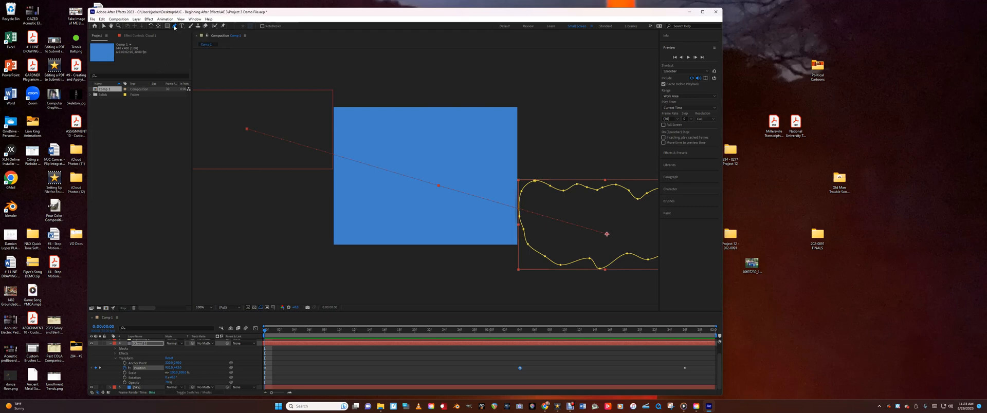
{"action": "left_click", "coordinate": [109, 344]}
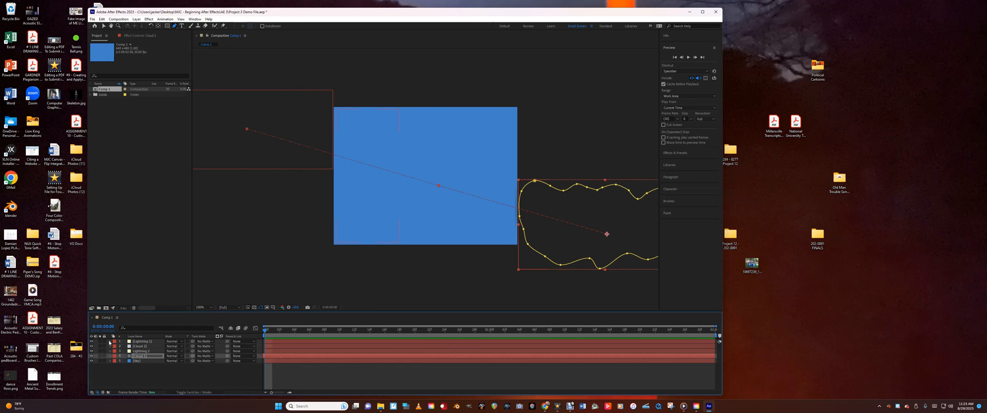
Expand the topmost lightning layer to review its opacity keyframes, and return the composition to the first frame
{"action": "left_click", "coordinate": [109, 342]}
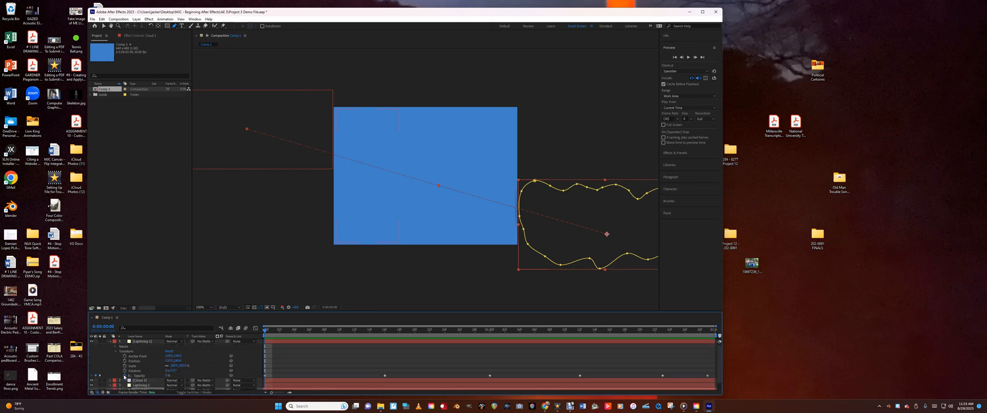
{"action": "scroll", "coordinate": [125, 380], "scroll_direction": "down", "scroll_amount": 1}
{"action": "left_click", "coordinate": [125, 382]}
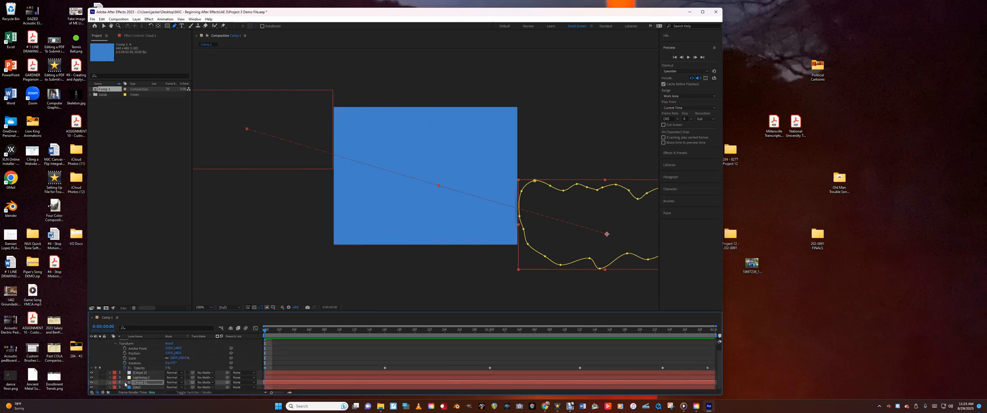
{"action": "scroll", "coordinate": [125, 384], "scroll_direction": "up", "scroll_amount": 1}
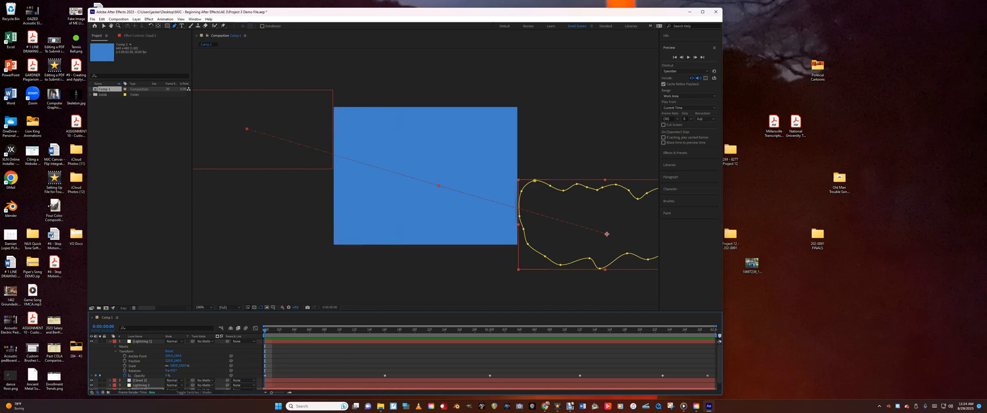
{"action": "left_click", "coordinate": [675, 58]}
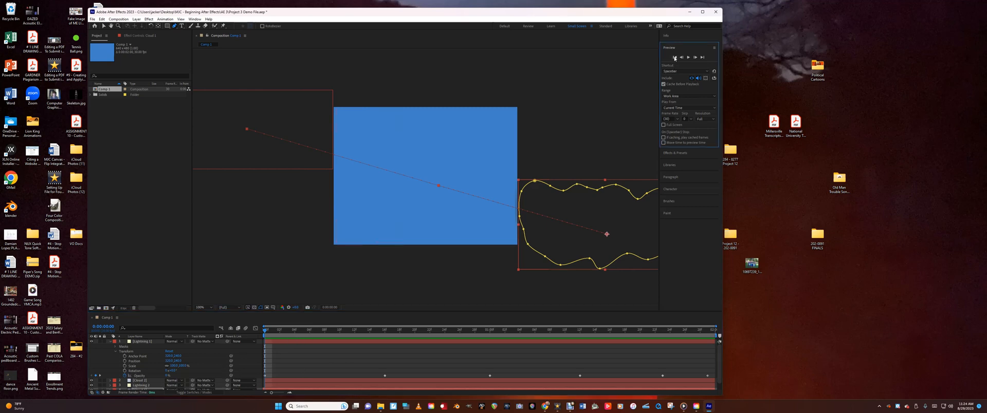